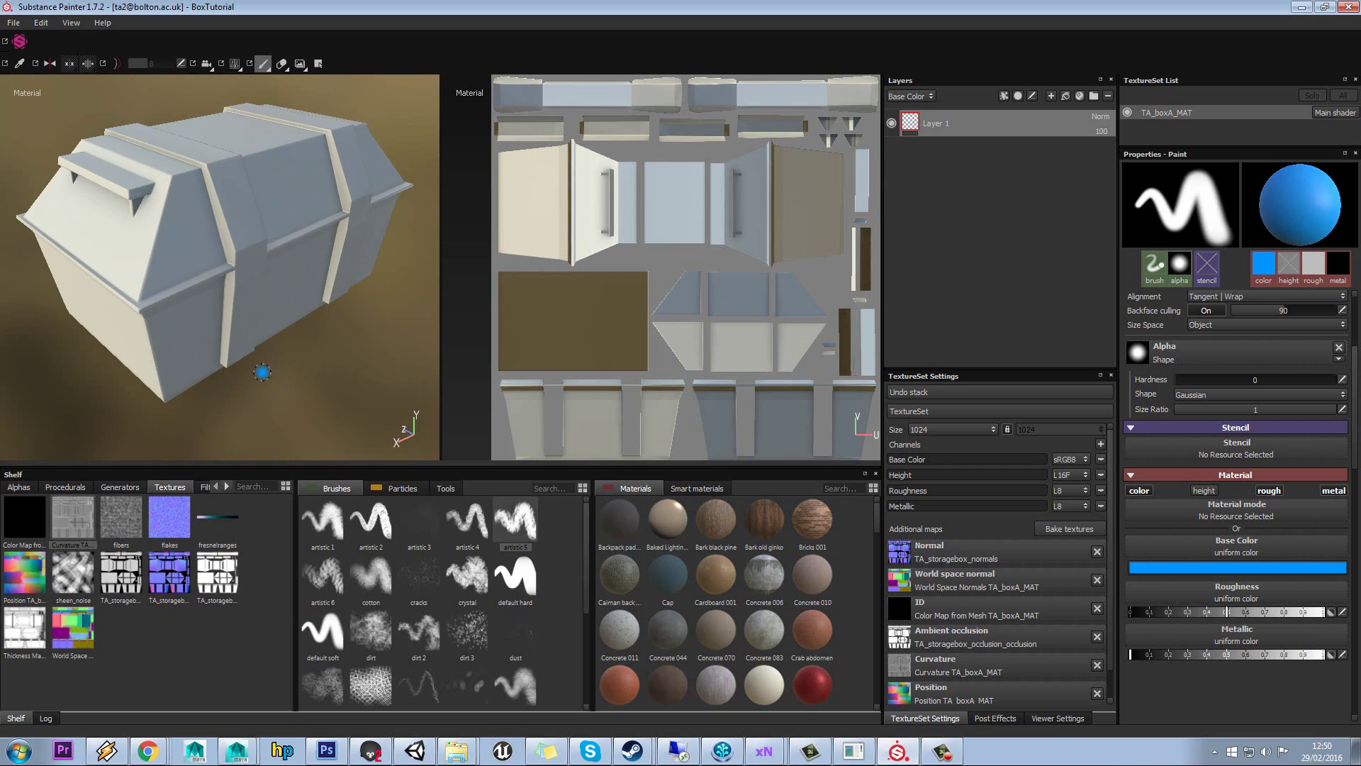
Step: Drag Concrete 010 from the Materials shelf onto the box as a fill layer
alt+drag(225, 231, 307, 225)
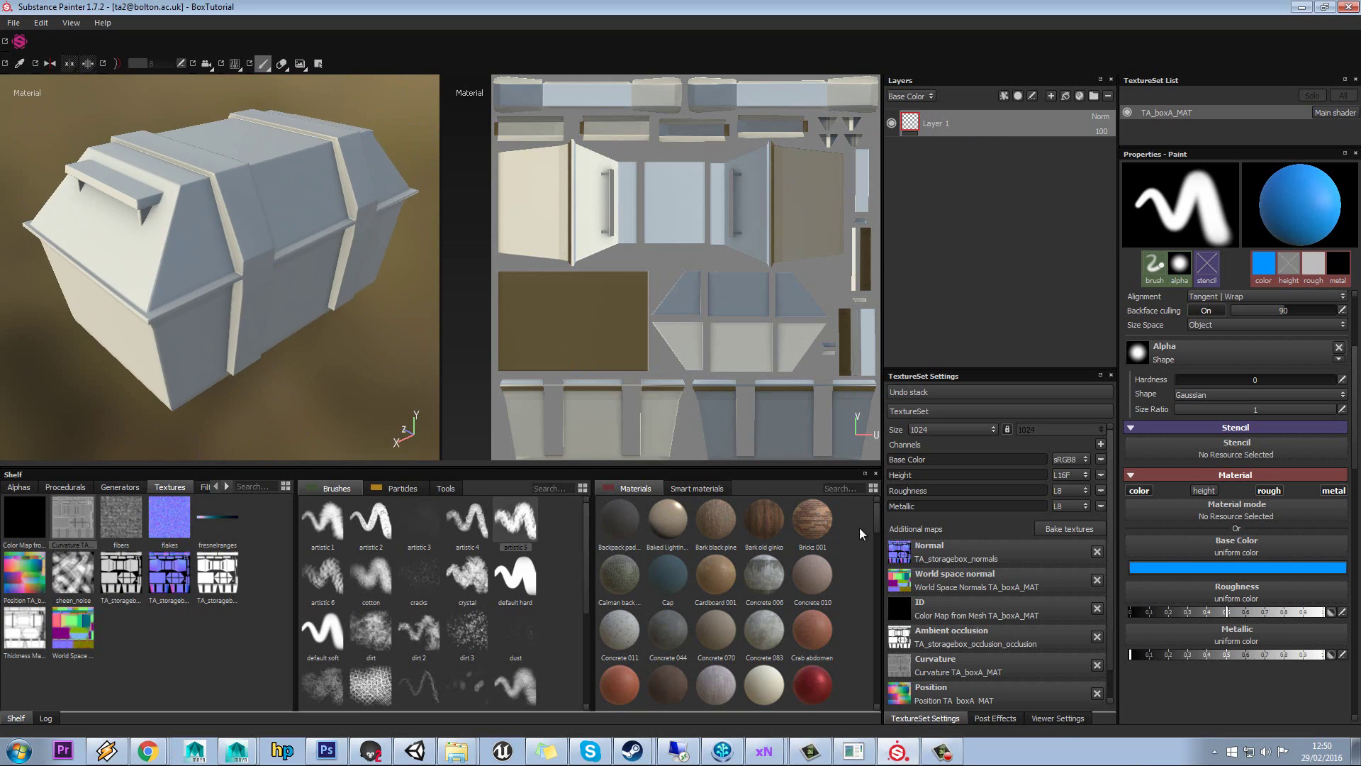
mouse_move(878, 518)
mouse_down()
mouse_move(865, 692)
mouse_move(868, 502)
mouse_up()
alt+middle_drag(229, 257, 246, 270)
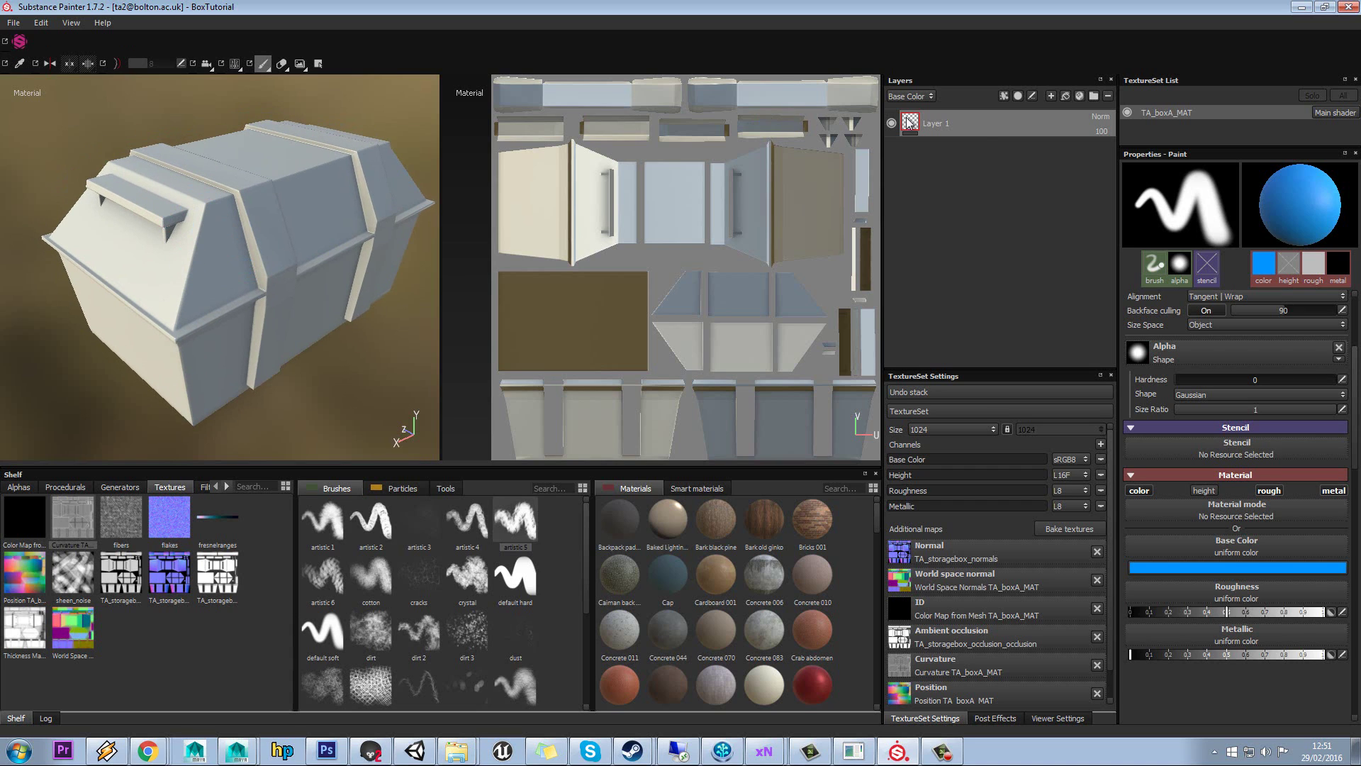
alt+drag(219, 258, 222, 258)
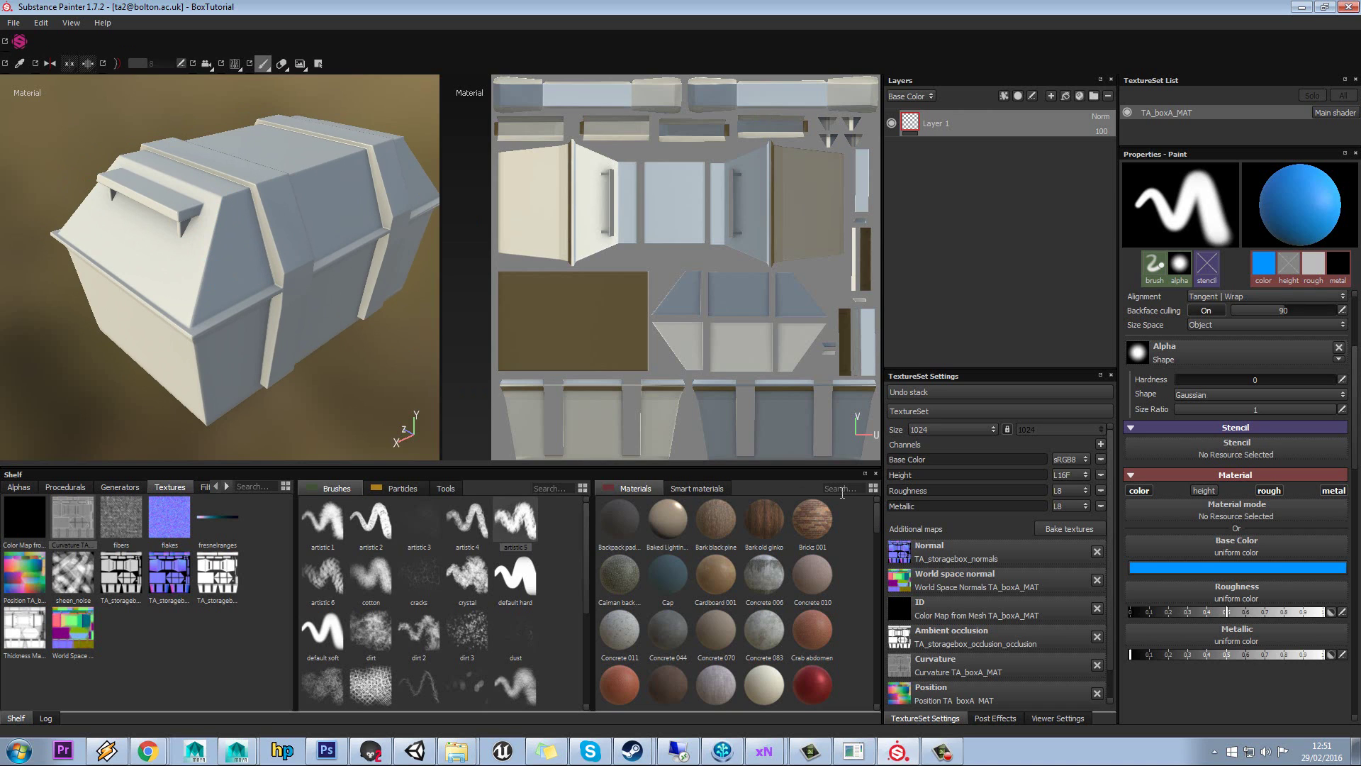
alt+drag(304, 264, 283, 229)
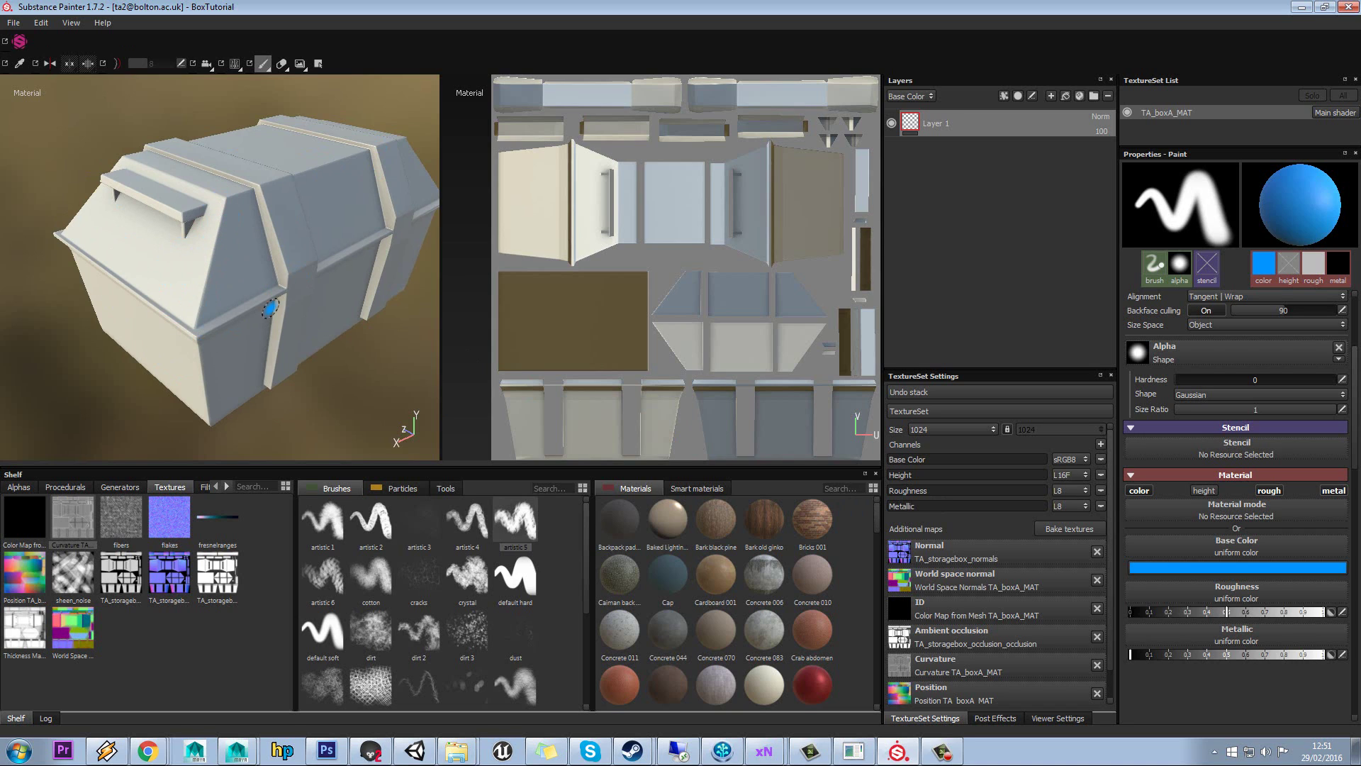
click(851, 492)
text(plastic)
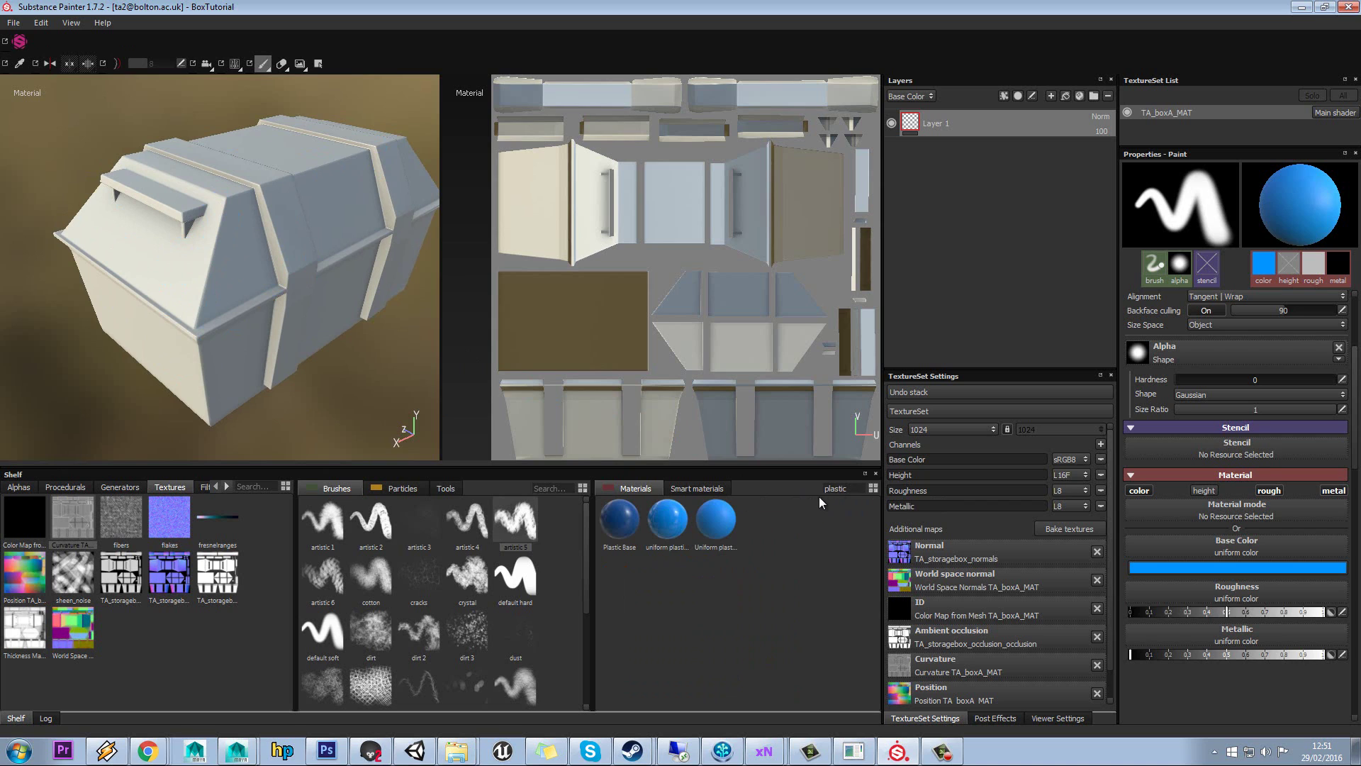
drag(851, 491, 778, 493)
key(BackSpace)
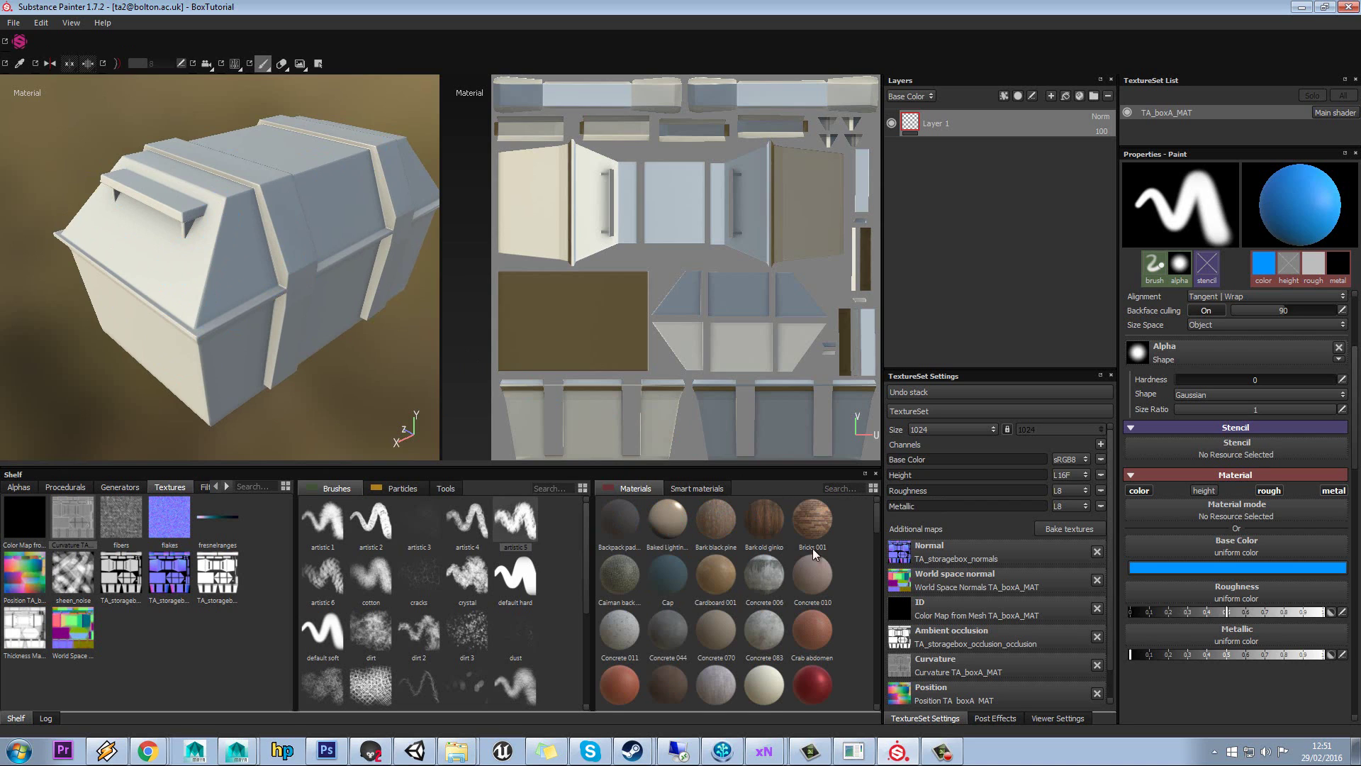
click(823, 543)
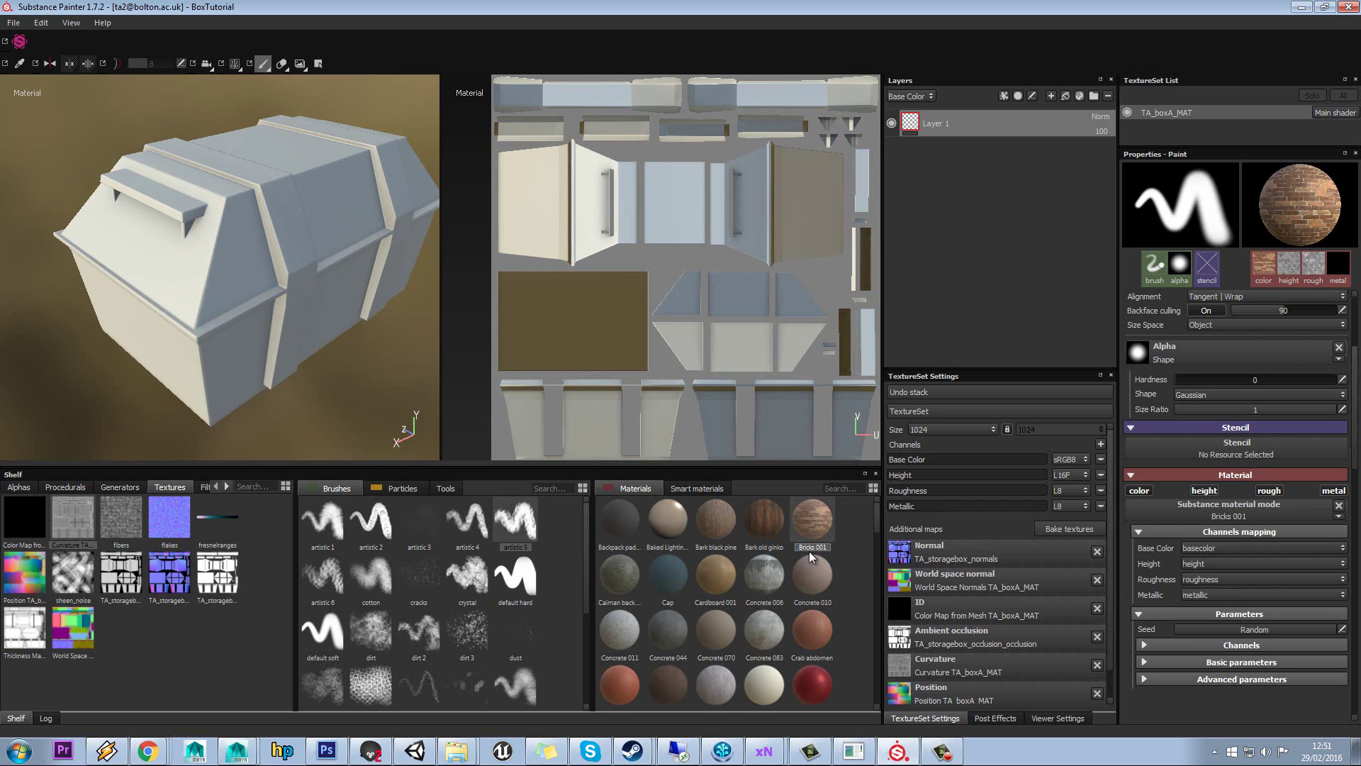
drag(812, 576, 976, 139)
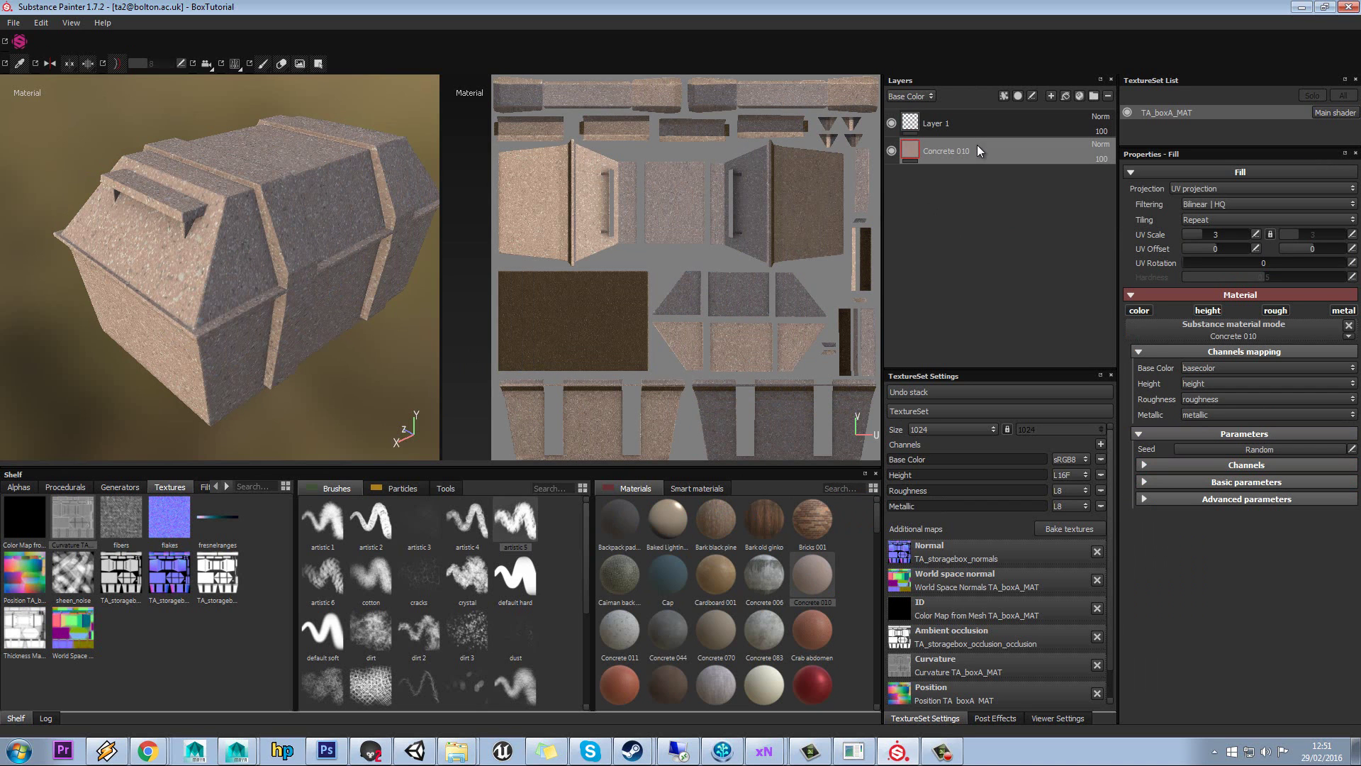
Step: Inspect the Concrete 010 fill's advanced and basic parameters
alt+drag(288, 274, 282, 282)
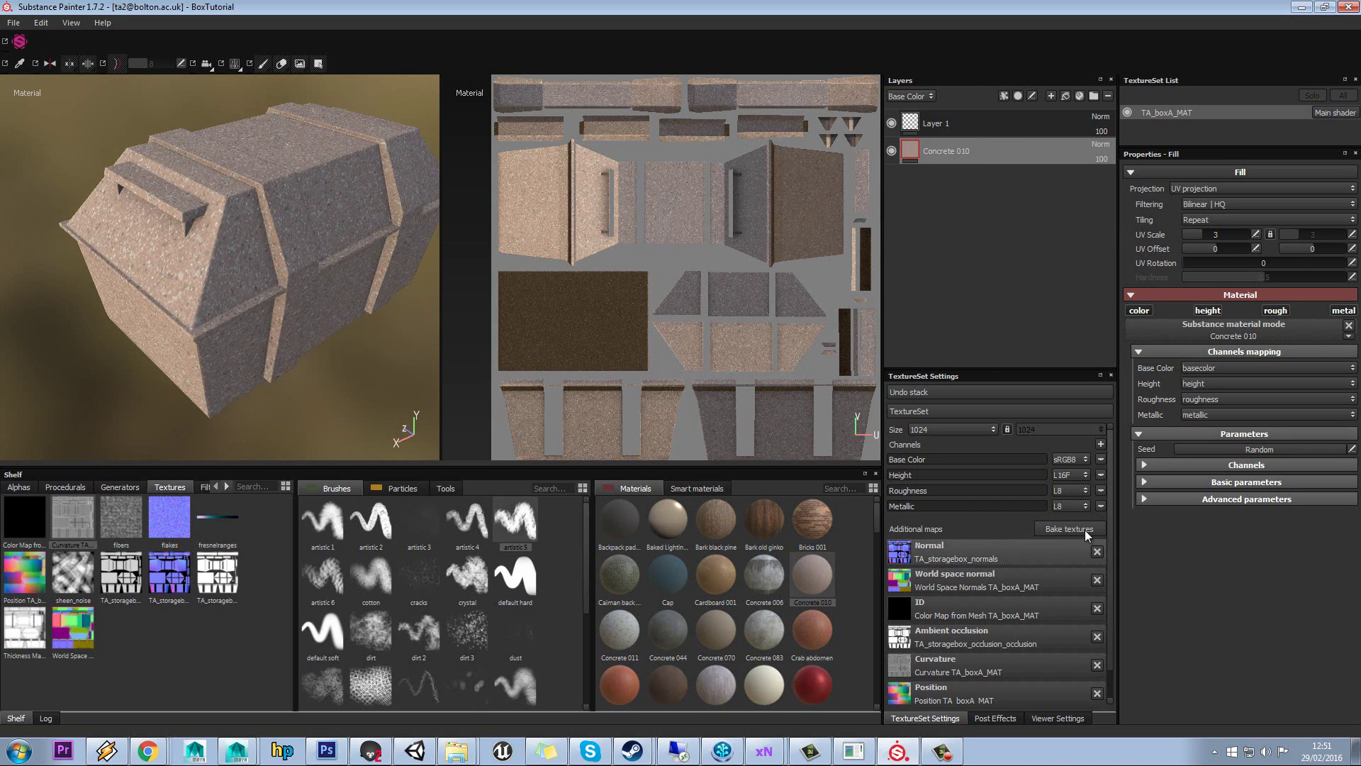
click(1146, 500)
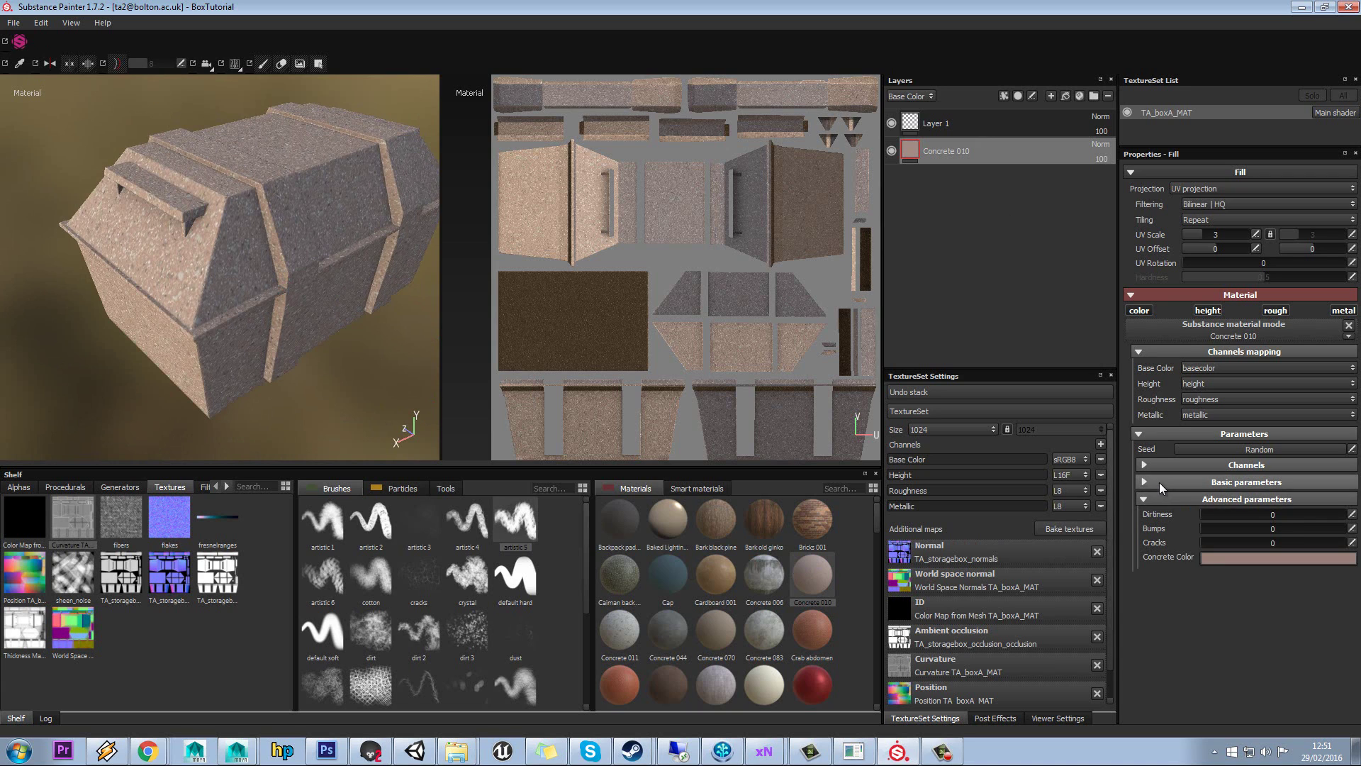
click(1159, 483)
alt+drag(339, 318, 220, 243)
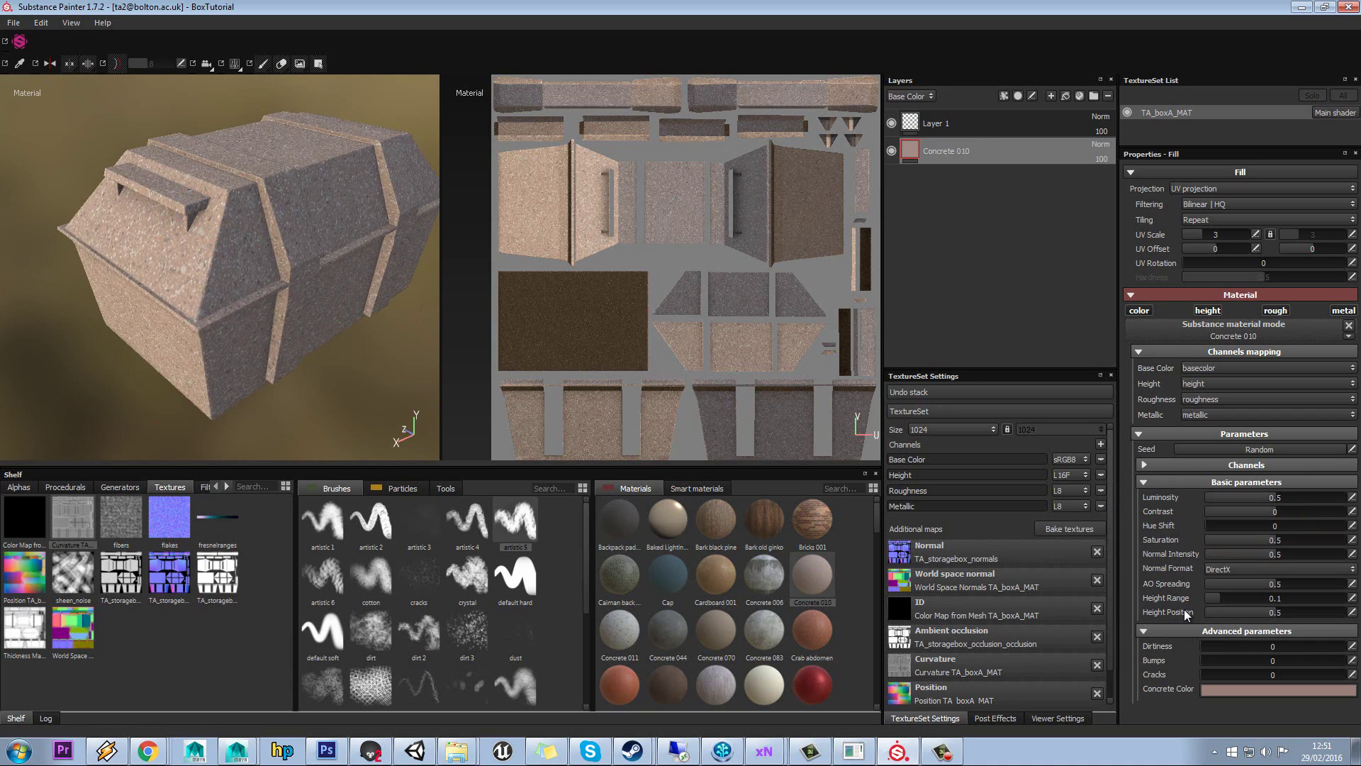
Step: Swap the fill to Cardboard 001 with Tearing 0.71 and white film patches on
click(704, 575)
click(1184, 500)
click(1162, 483)
scroll(1170, 480, down, 1)
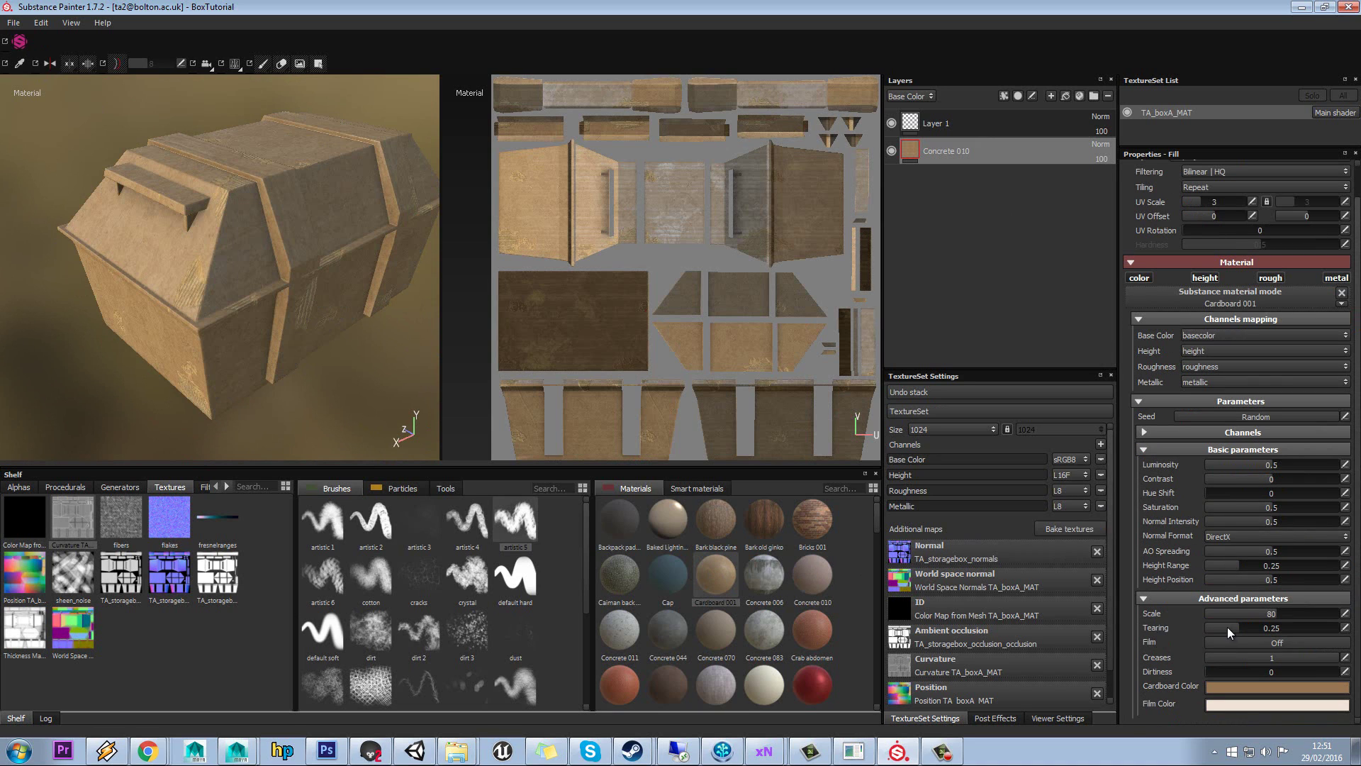
drag(1228, 627, 1300, 624)
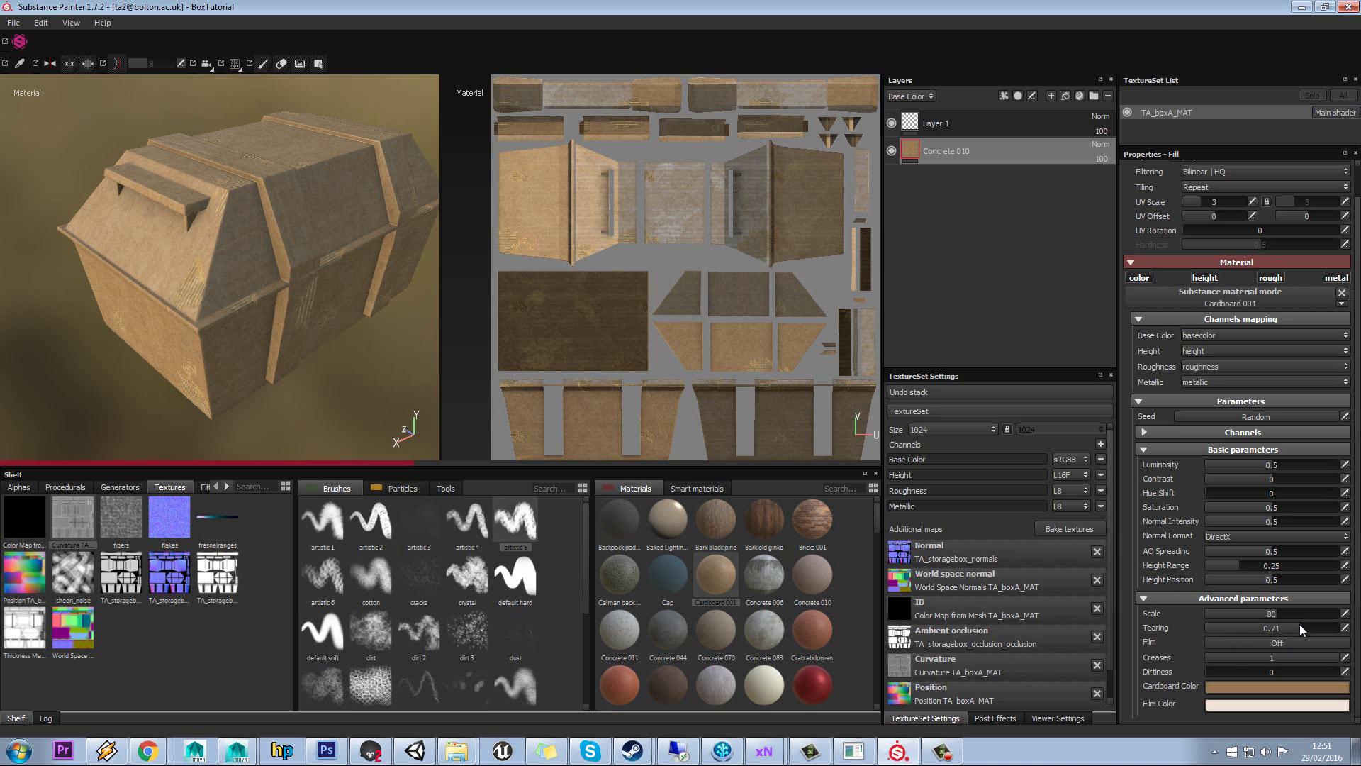
click(1252, 641)
Step: Switch the fill material to Copper, then filter the Materials shelf by 'steel'
scroll(797, 637, down, 5)
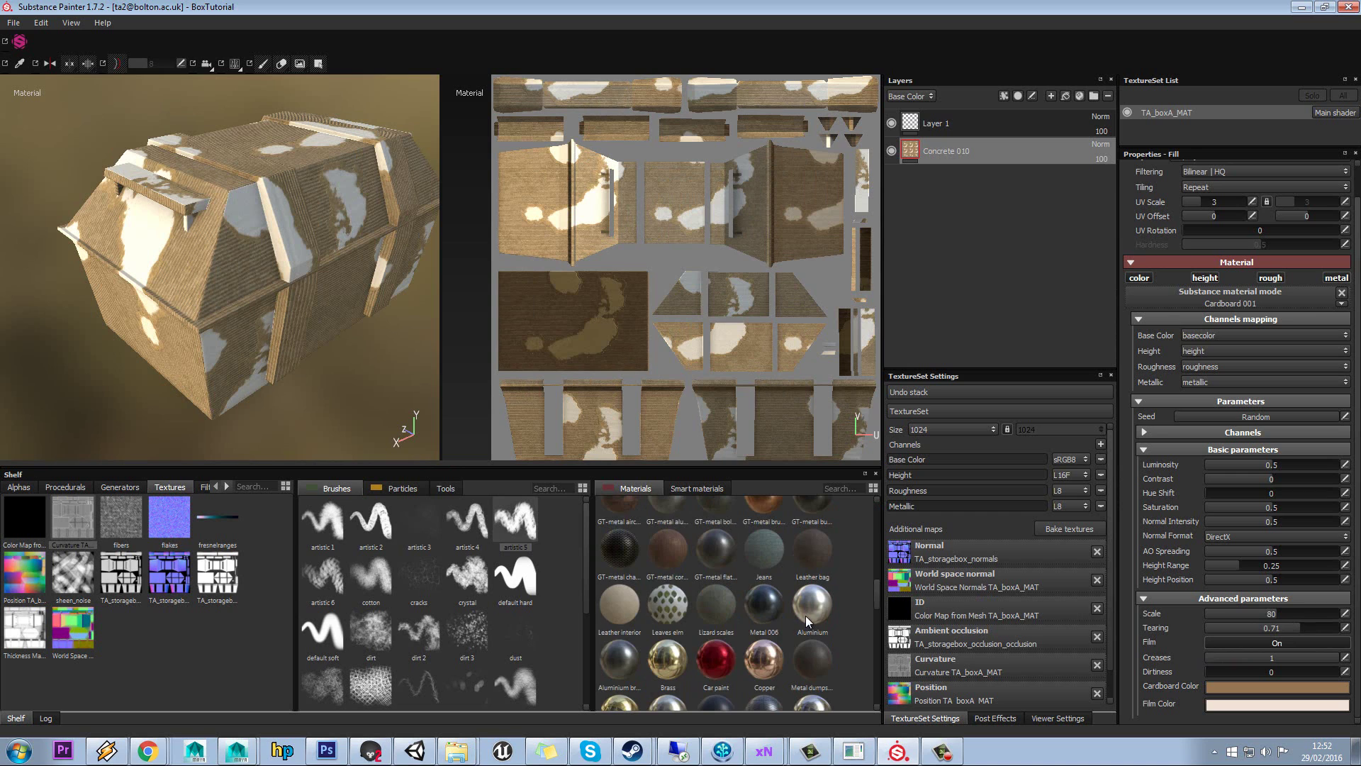
click(772, 661)
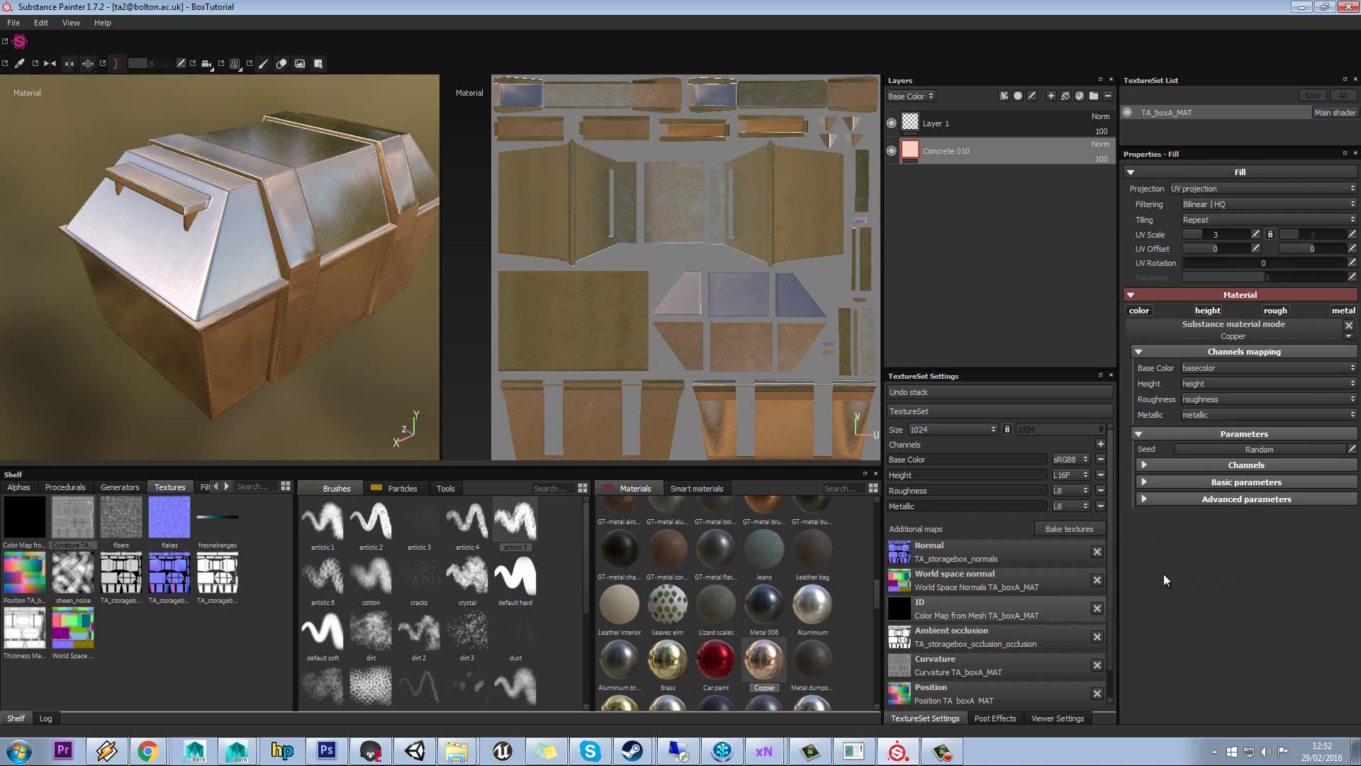
click(1179, 497)
click(1192, 480)
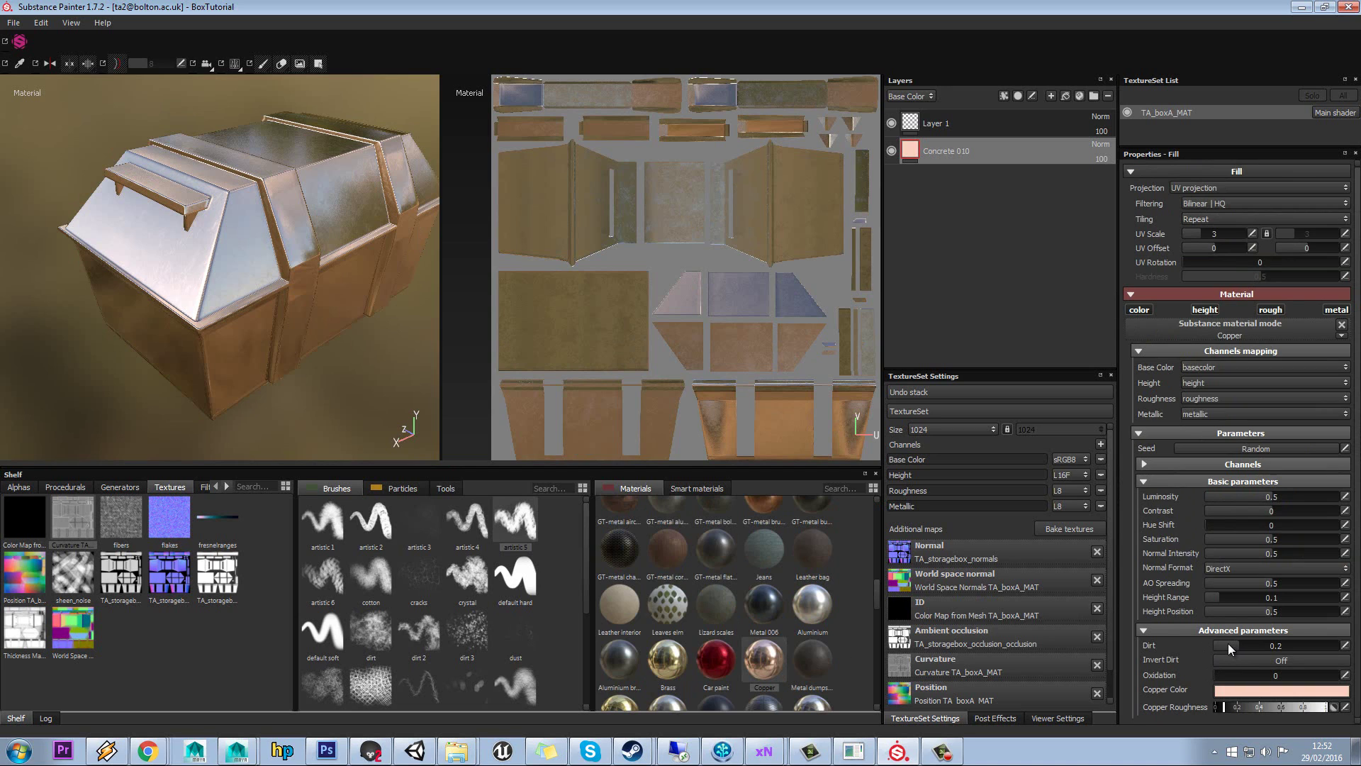
click(848, 491)
text(steel)
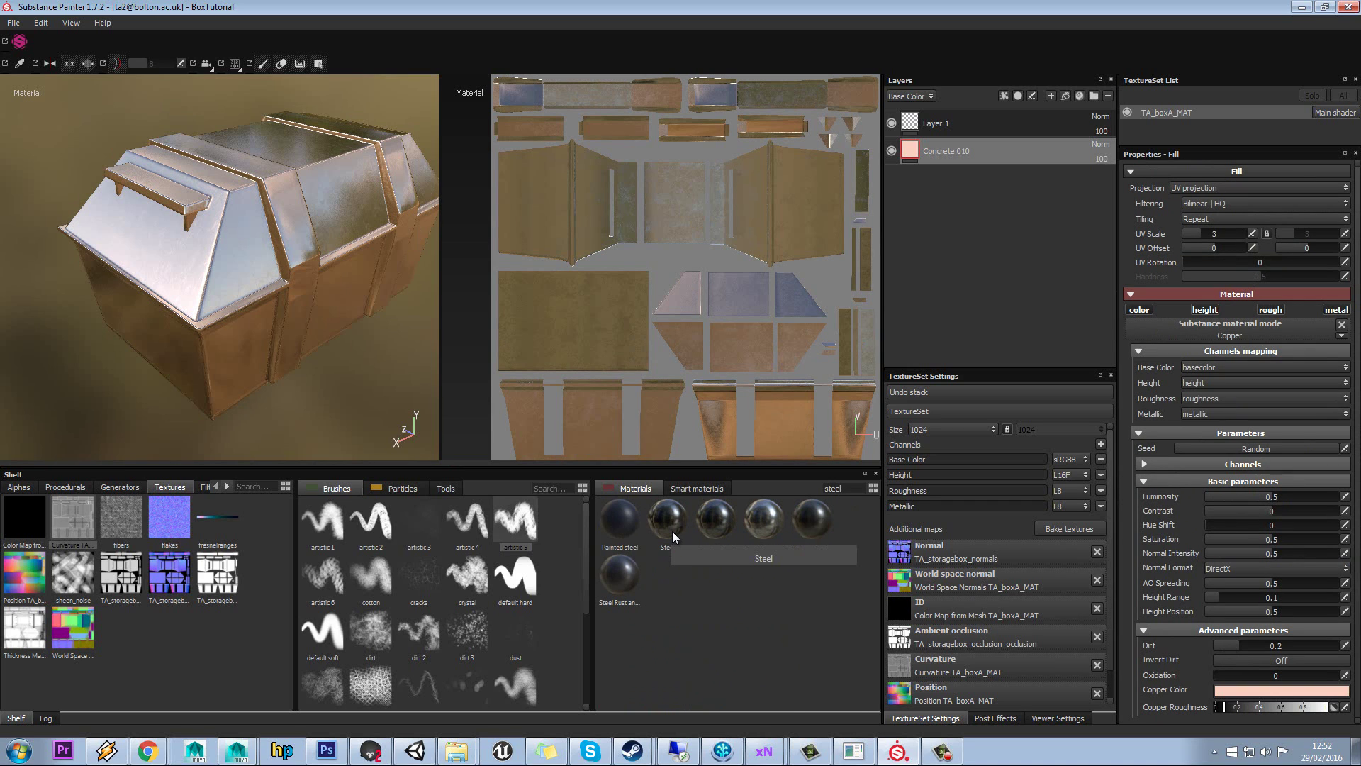
Step: Swap the fill from Steel to Painted steel via a 'paint' search, showing its paint colour settings
click(672, 531)
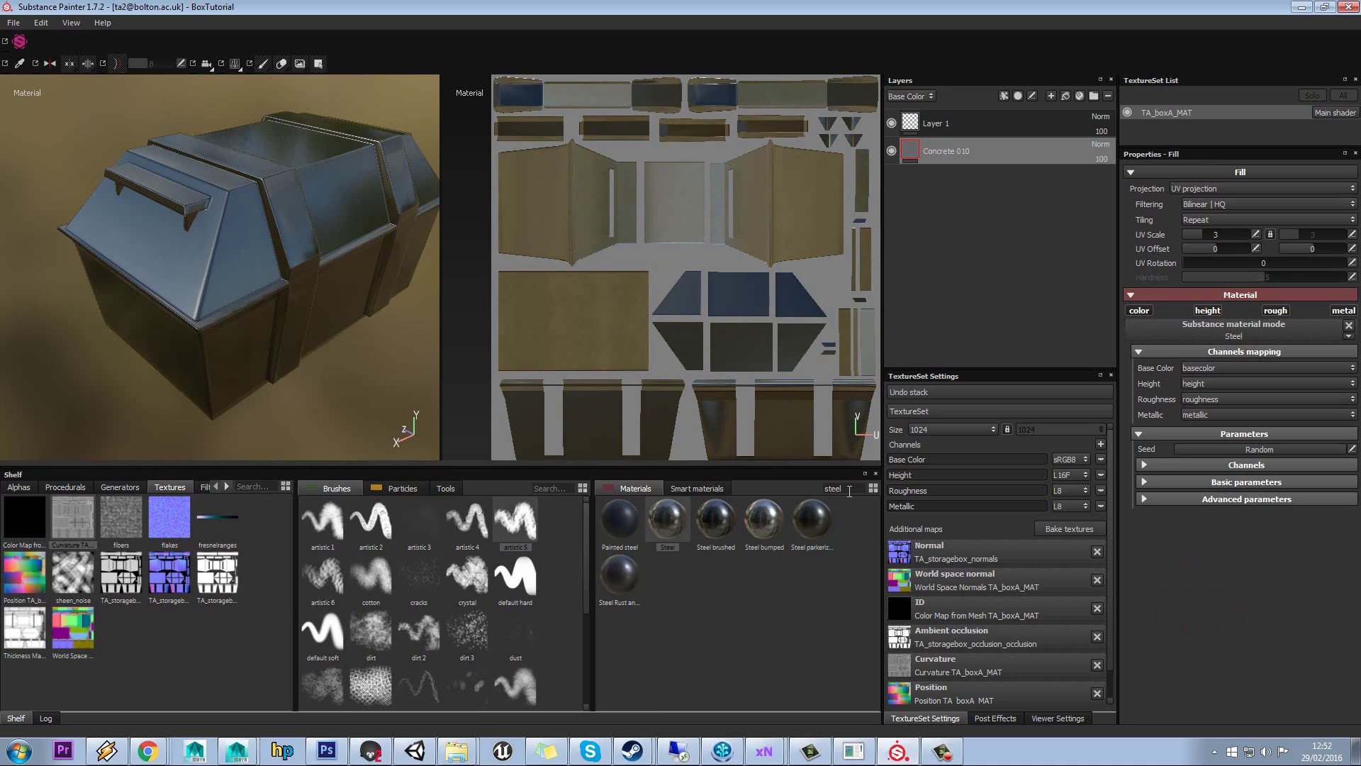
drag(850, 491, 776, 491)
text(plast)
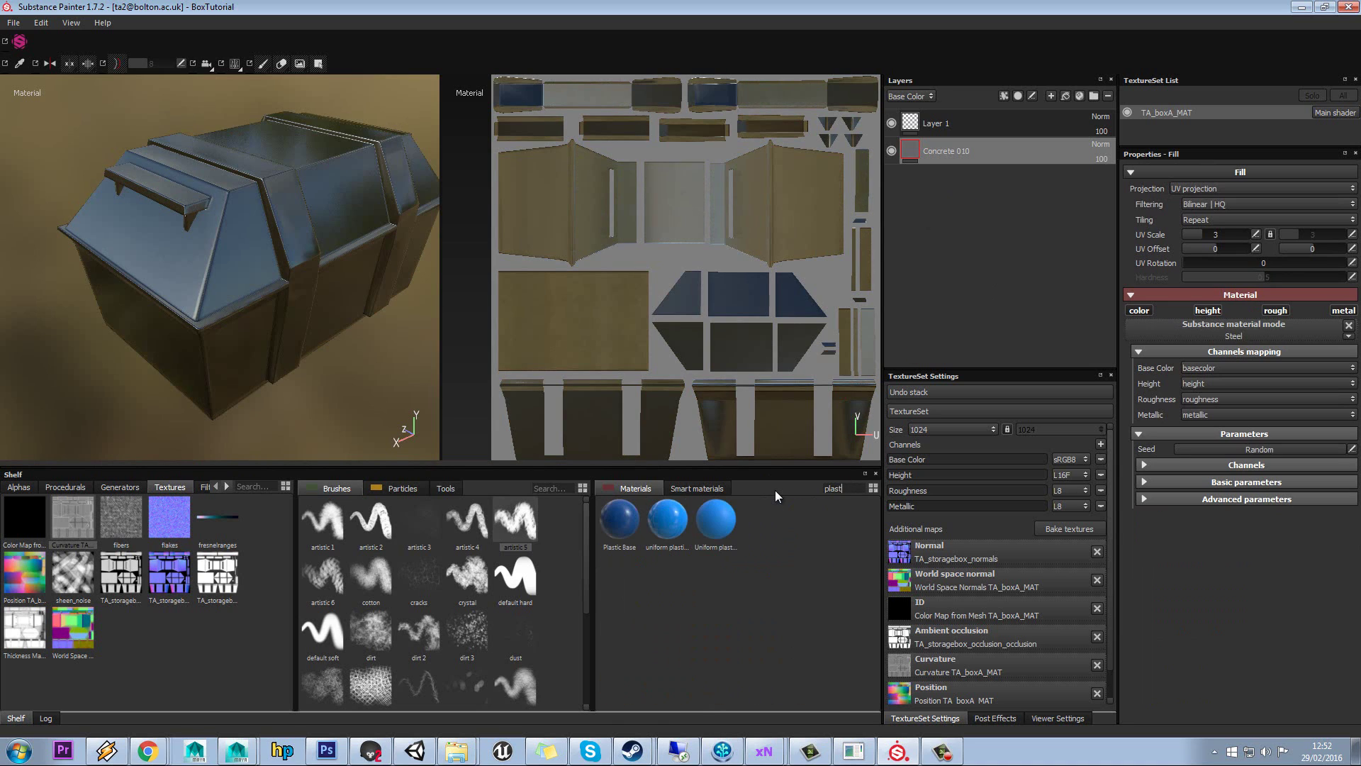
key(BackSpace)
key(BackSpace)
key(BackSpace)
key(BackSpace)
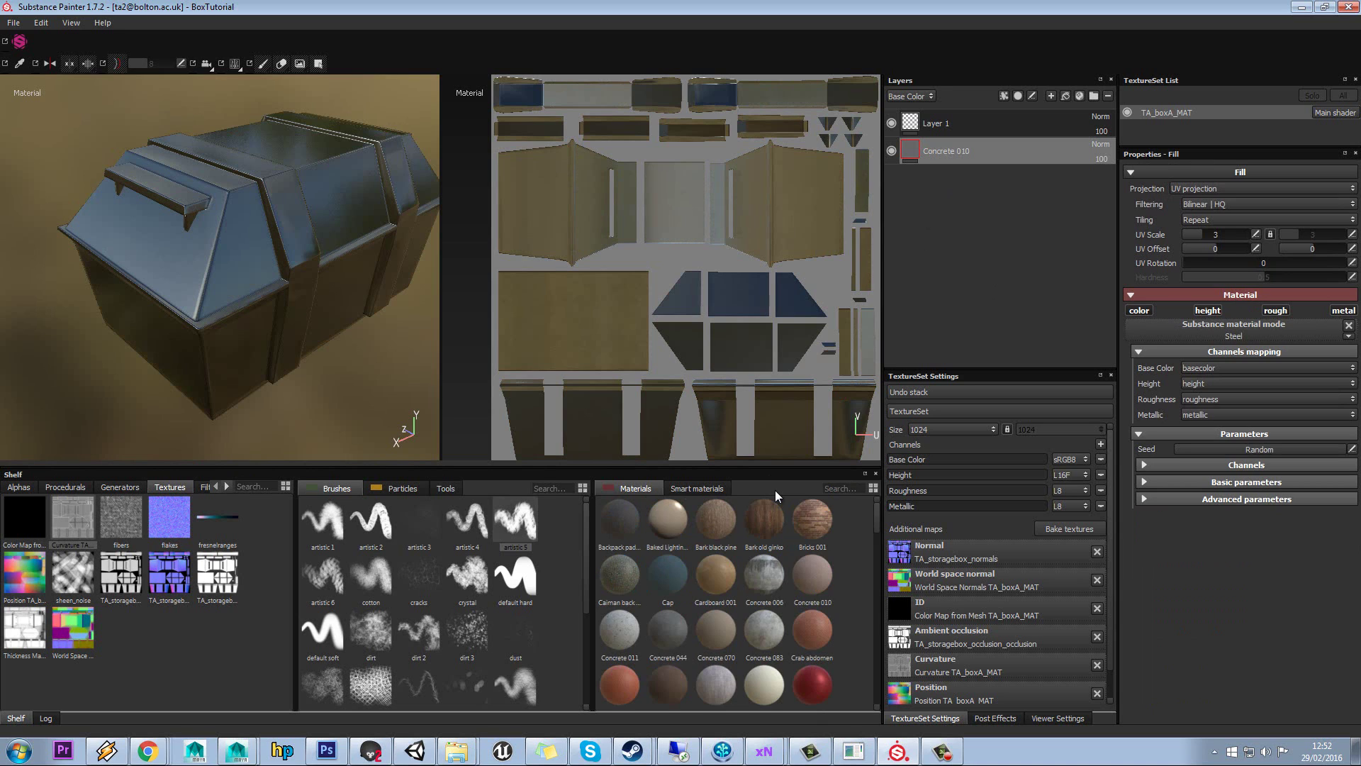
text(paint)
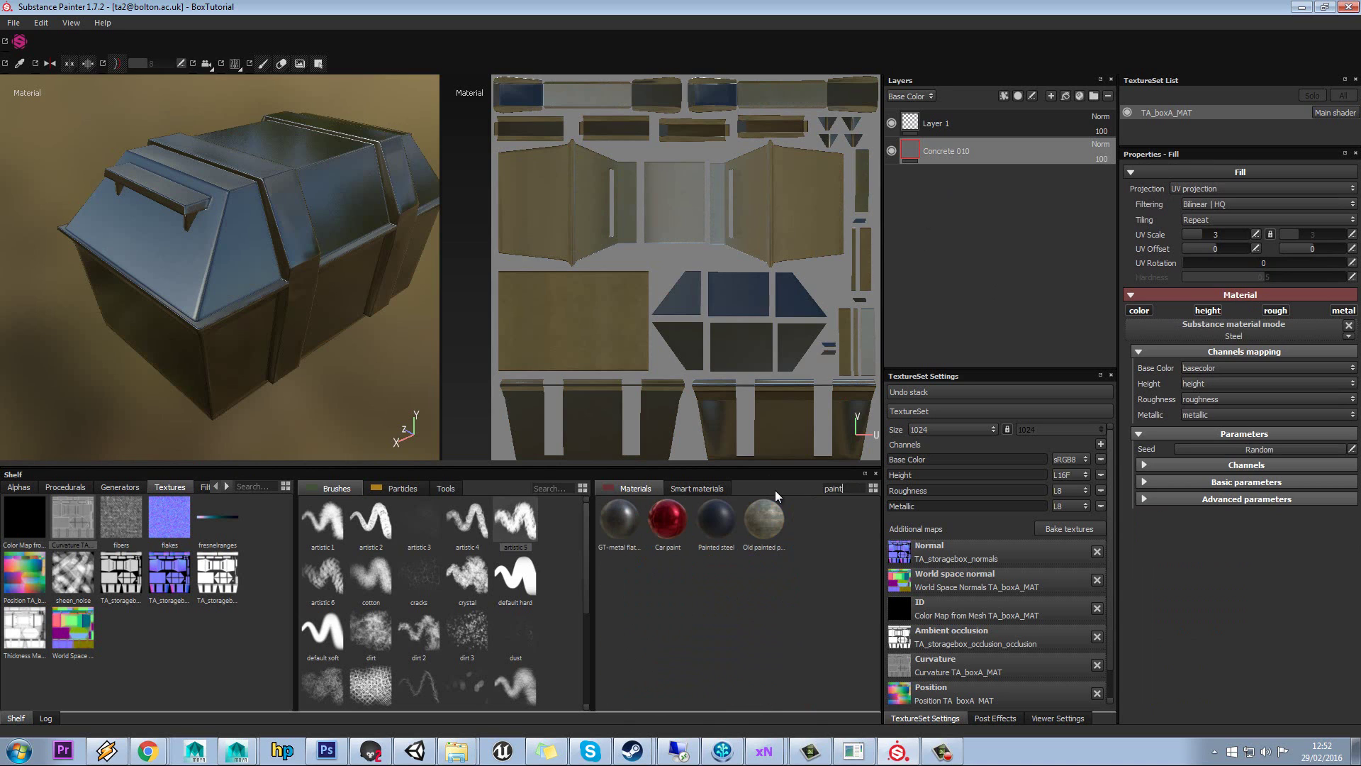
click(709, 521)
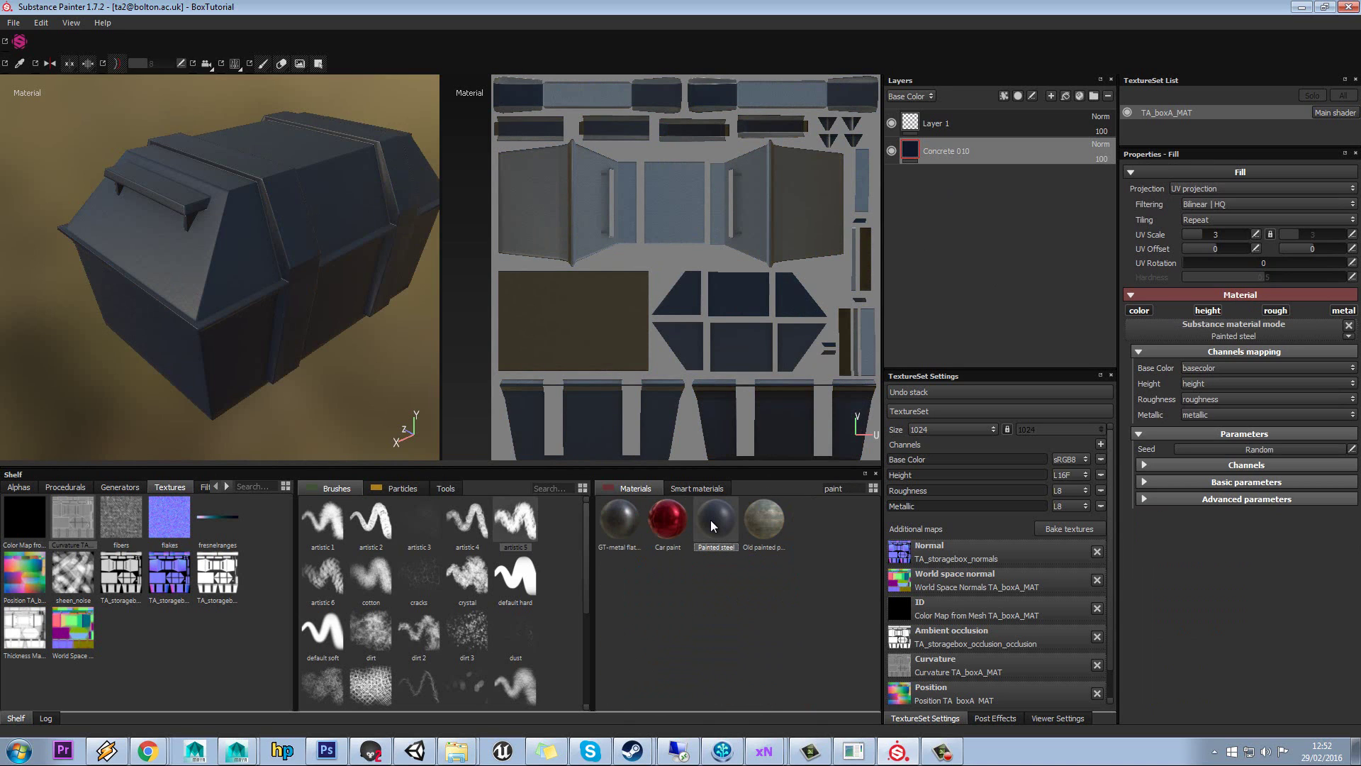
click(1238, 499)
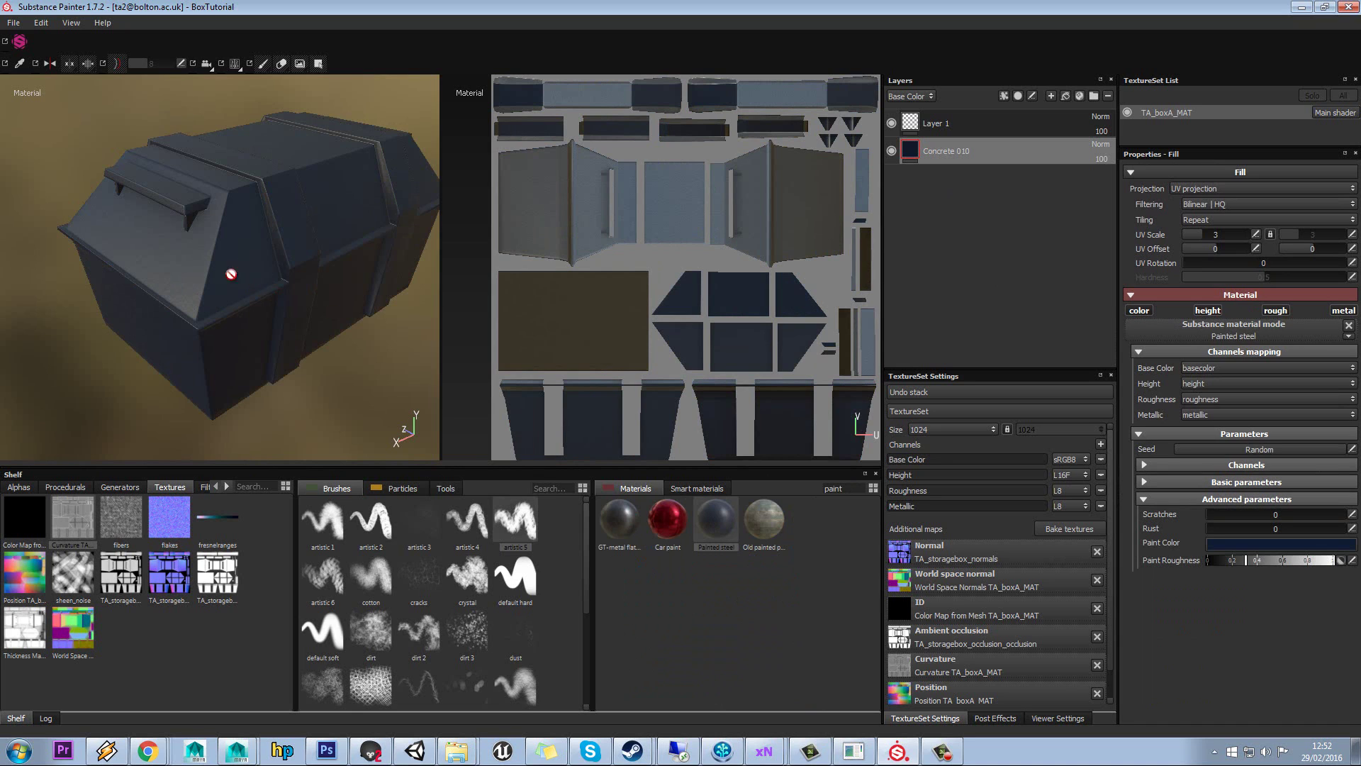
mouse_move(310, 258)
alt+mouse_down()
mouse_move(358, 258)
mouse_move(344, 292)
mouse_move(301, 283)
mouse_move(313, 270)
mouse_move(320, 307)
mouse_move(295, 312)
mouse_move(307, 307)
alt+mouse_up()
scroll(344, 293, up, 3)
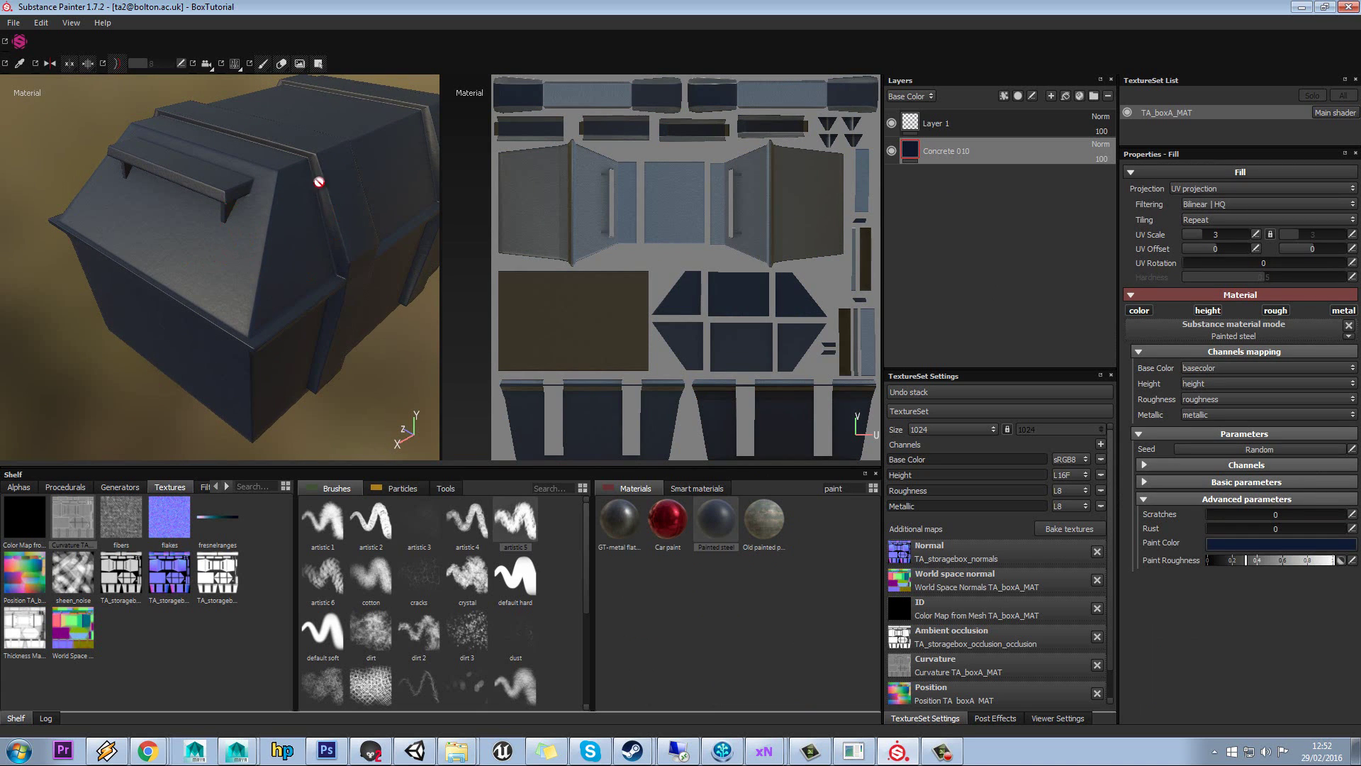
Step: Change the Painted steel paint colour to a dark red
click(1223, 543)
click(1231, 583)
drag(1231, 583, 1230, 586)
mouse_move(1181, 529)
mouse_down()
mouse_move(1189, 561)
mouse_move(1191, 547)
mouse_up()
click(1292, 454)
Step: Settle the paint roughness at about 0.2 after trying 0.1 and 0.8, checking the handle side
mouse_move(368, 254)
alt+right_down()
mouse_move(279, 286)
mouse_move(397, 254)
alt+right_up()
alt+middle_drag(397, 254, 317, 260)
alt+drag(318, 259, 188, 127)
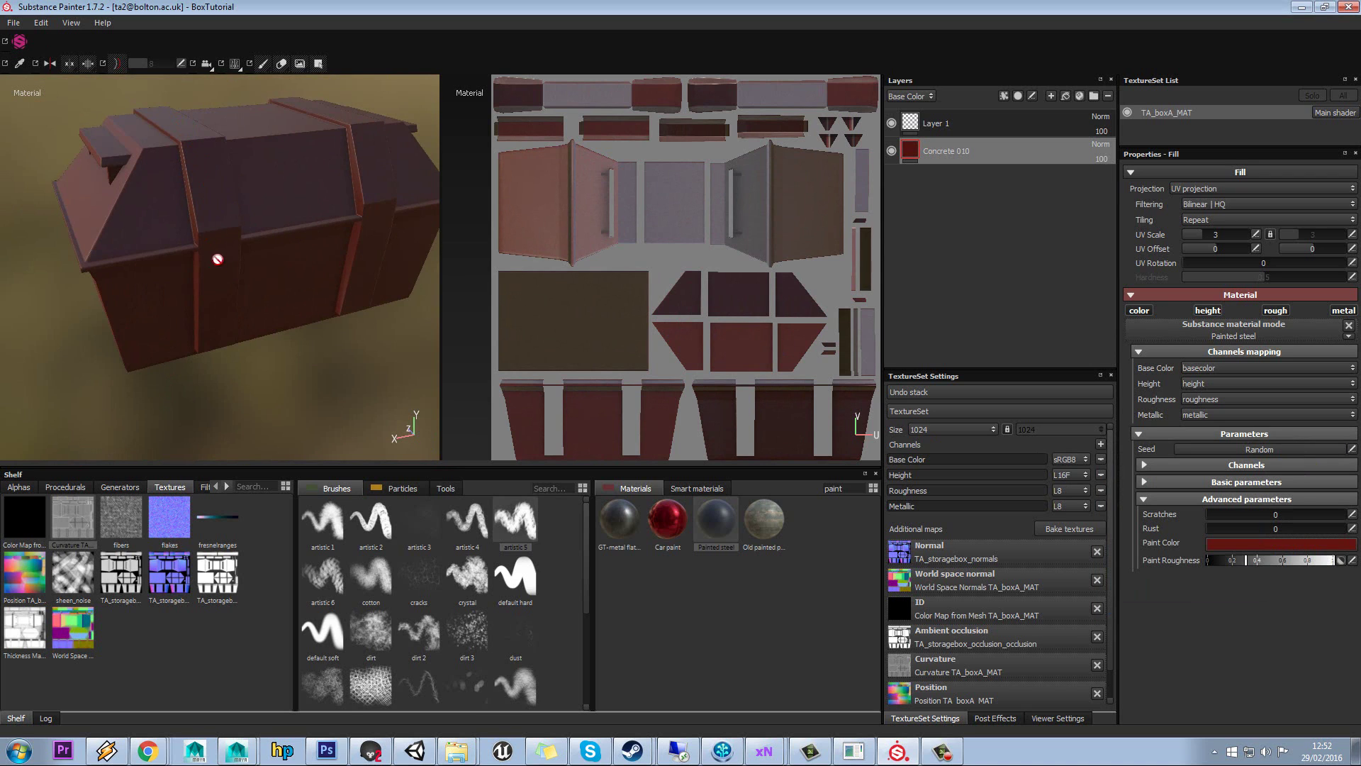
mouse_move(235, 296)
alt+mouse_down()
mouse_move(246, 289)
mouse_move(188, 228)
alt+mouse_up()
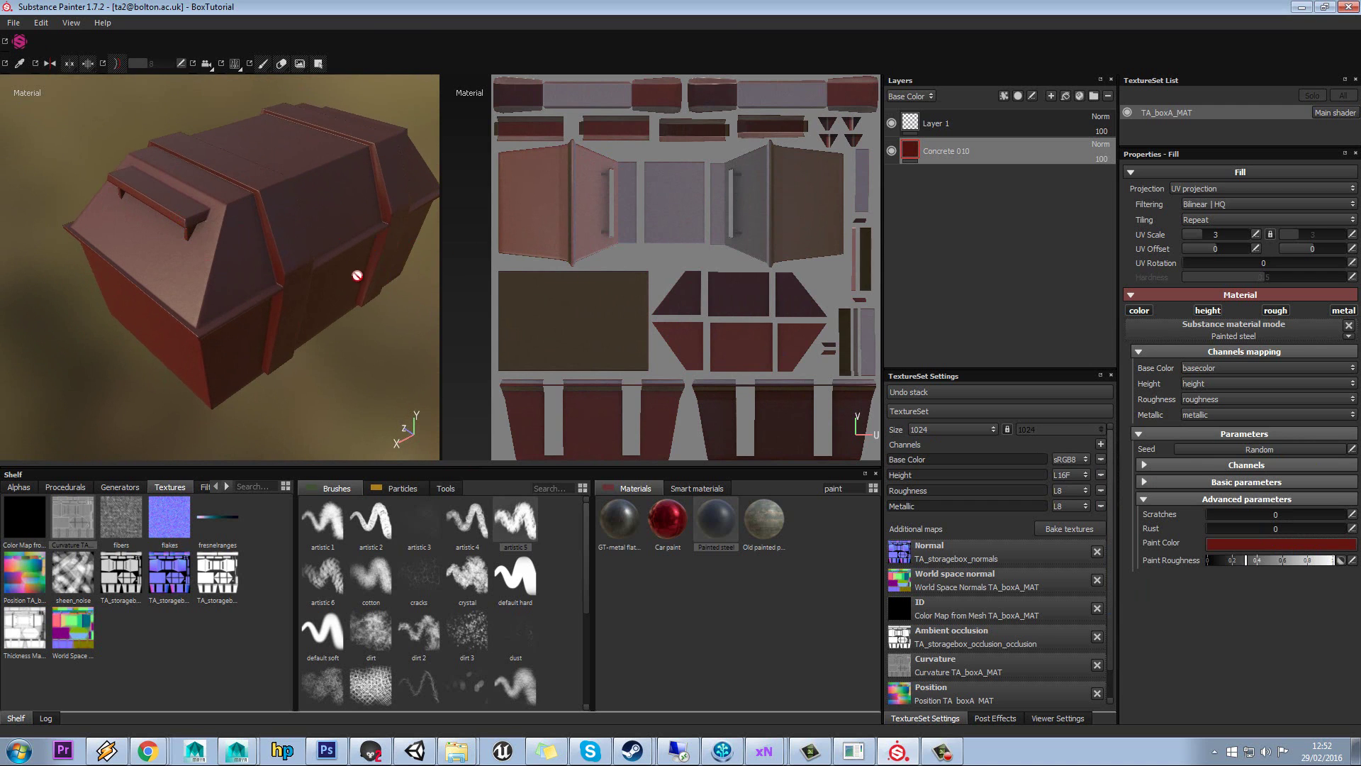
alt+drag(363, 276, 318, 205)
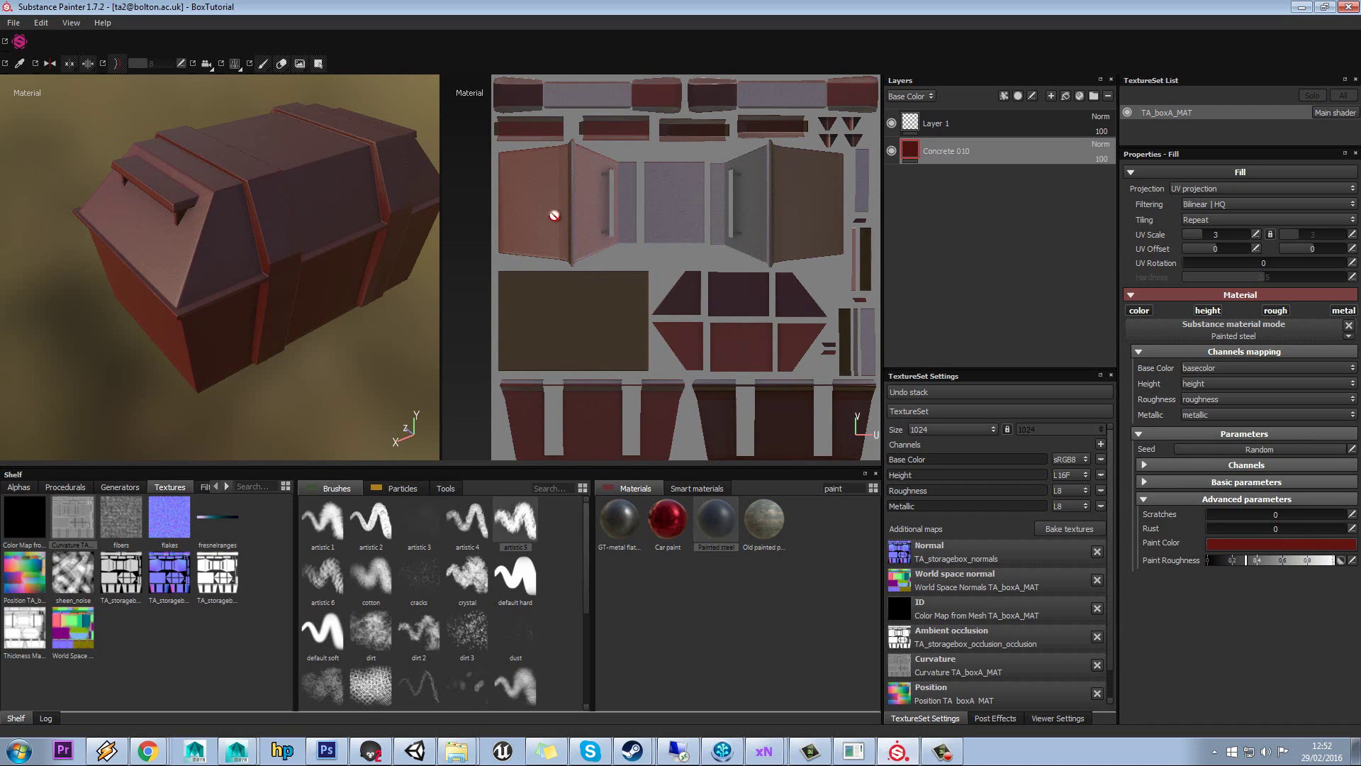
alt+drag(205, 213, 329, 208)
alt+right_drag(329, 208, 423, 190)
alt+middle_drag(422, 190, 314, 253)
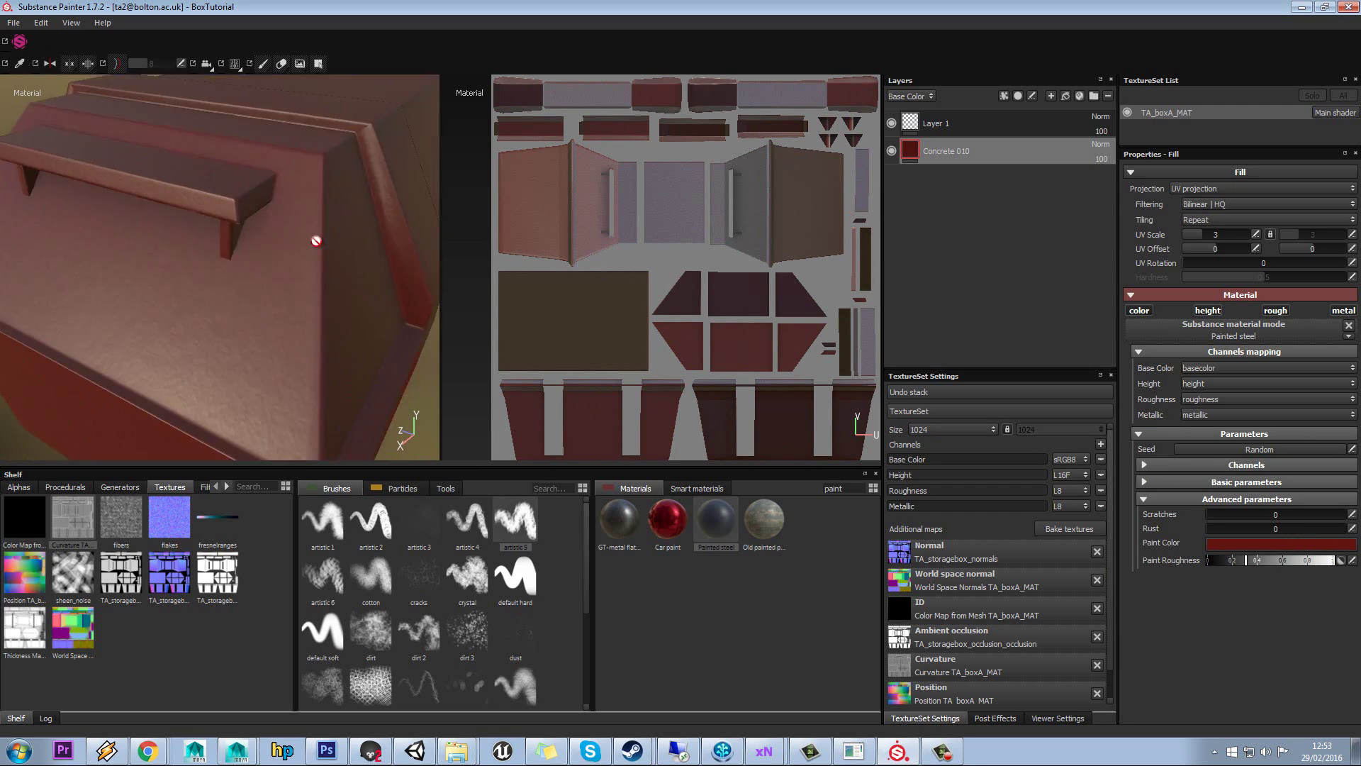
alt+right_drag(314, 253, 520, 266)
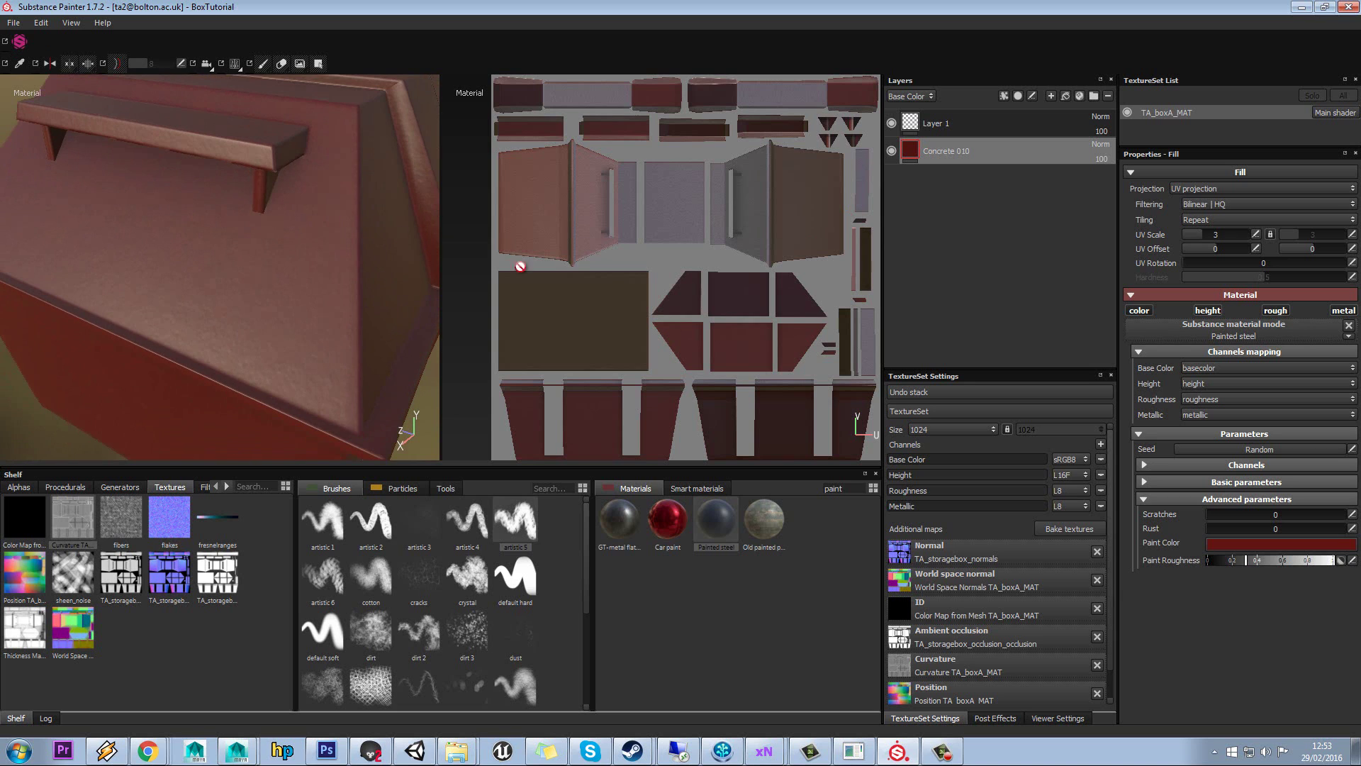
click(1234, 559)
mouse_move(350, 256)
alt+mouse_down()
mouse_move(313, 274)
mouse_move(340, 283)
mouse_move(298, 213)
alt+mouse_up()
click(1313, 558)
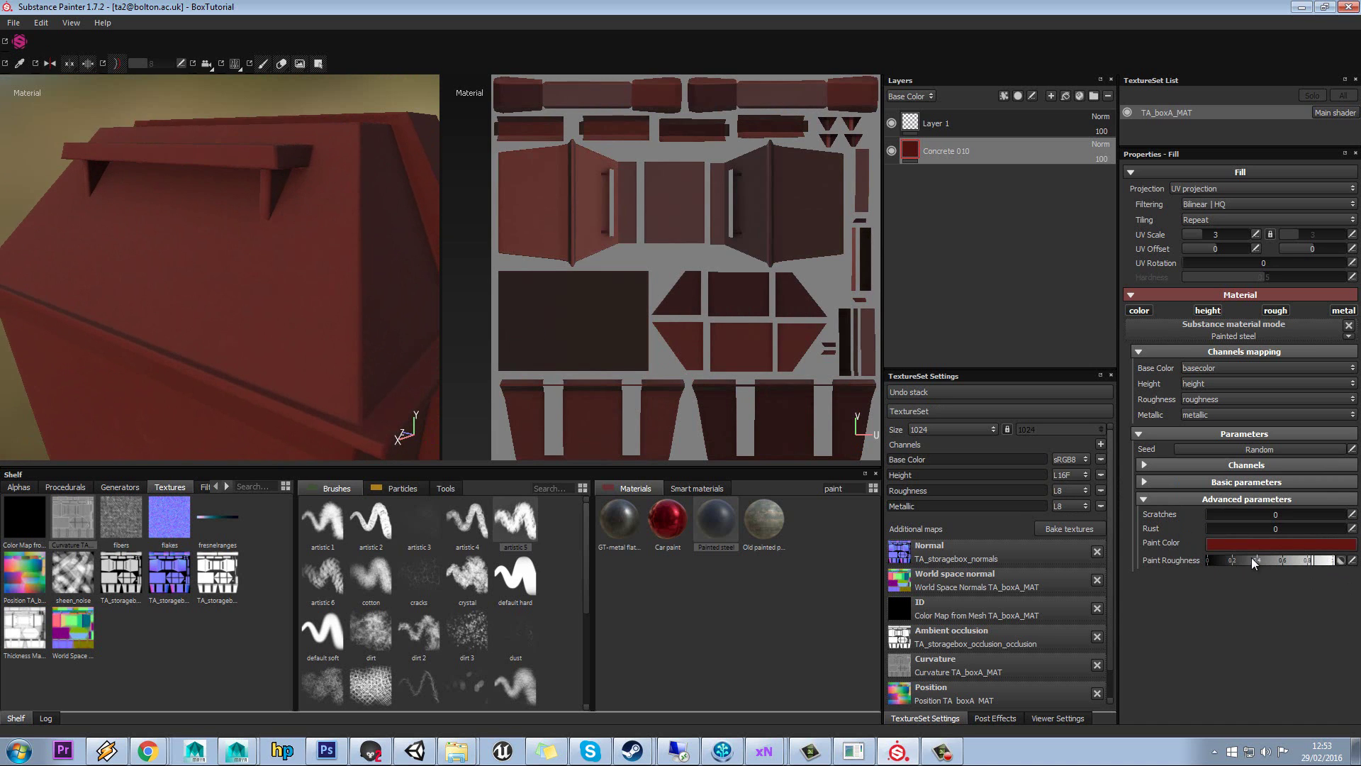
drag(1252, 559, 1230, 564)
mouse_move(398, 276)
alt+mouse_down()
mouse_move(358, 237)
mouse_move(344, 256)
mouse_move(348, 245)
alt+mouse_up()
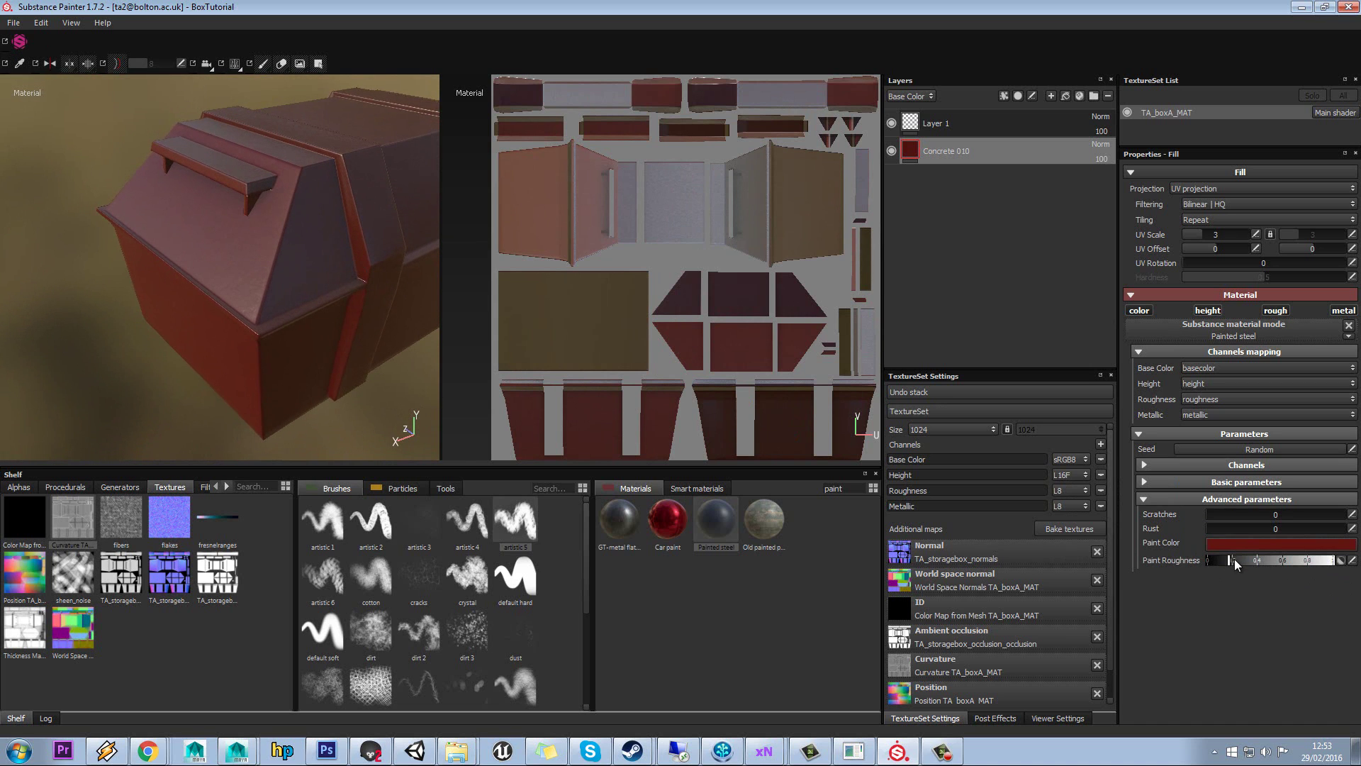
alt+drag(428, 263, 334, 219)
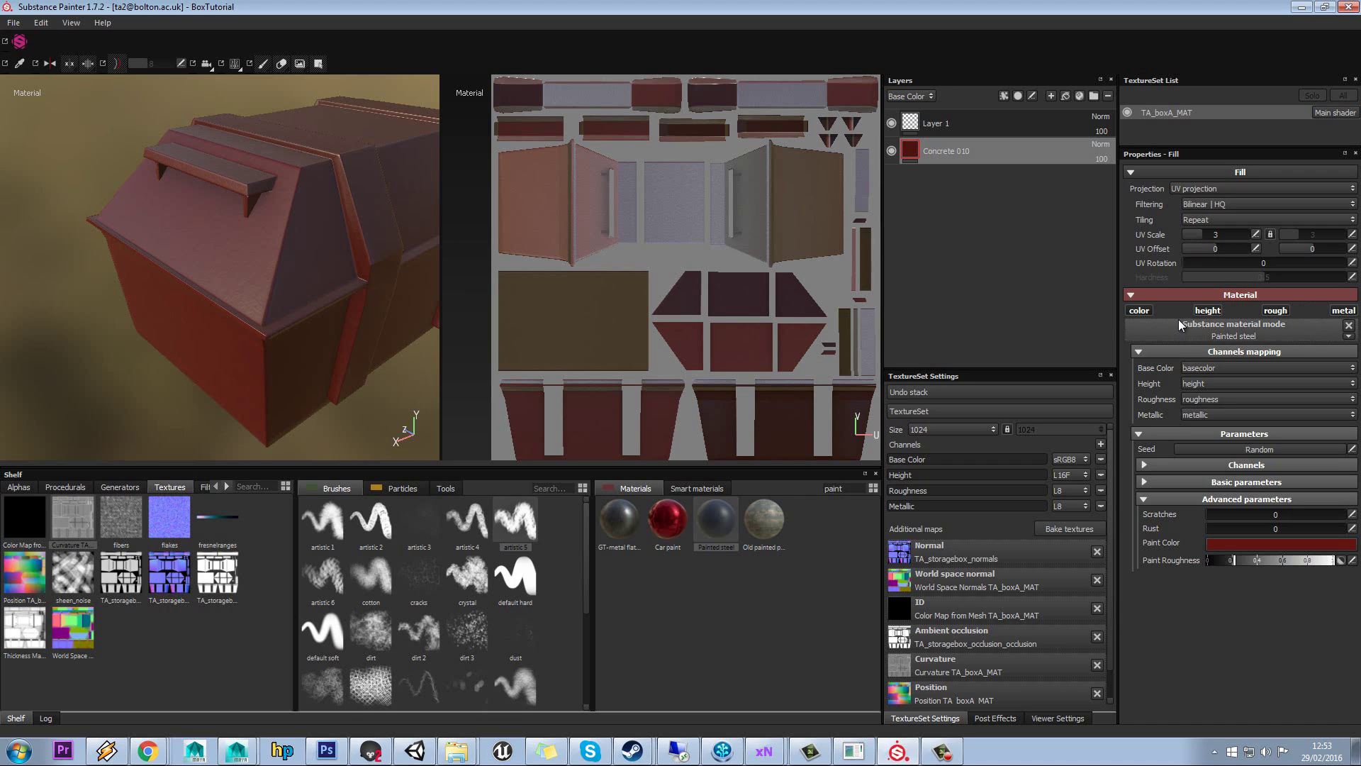
Step: Show the basic parameters and set both Rust and Scratches to 0
click(1254, 482)
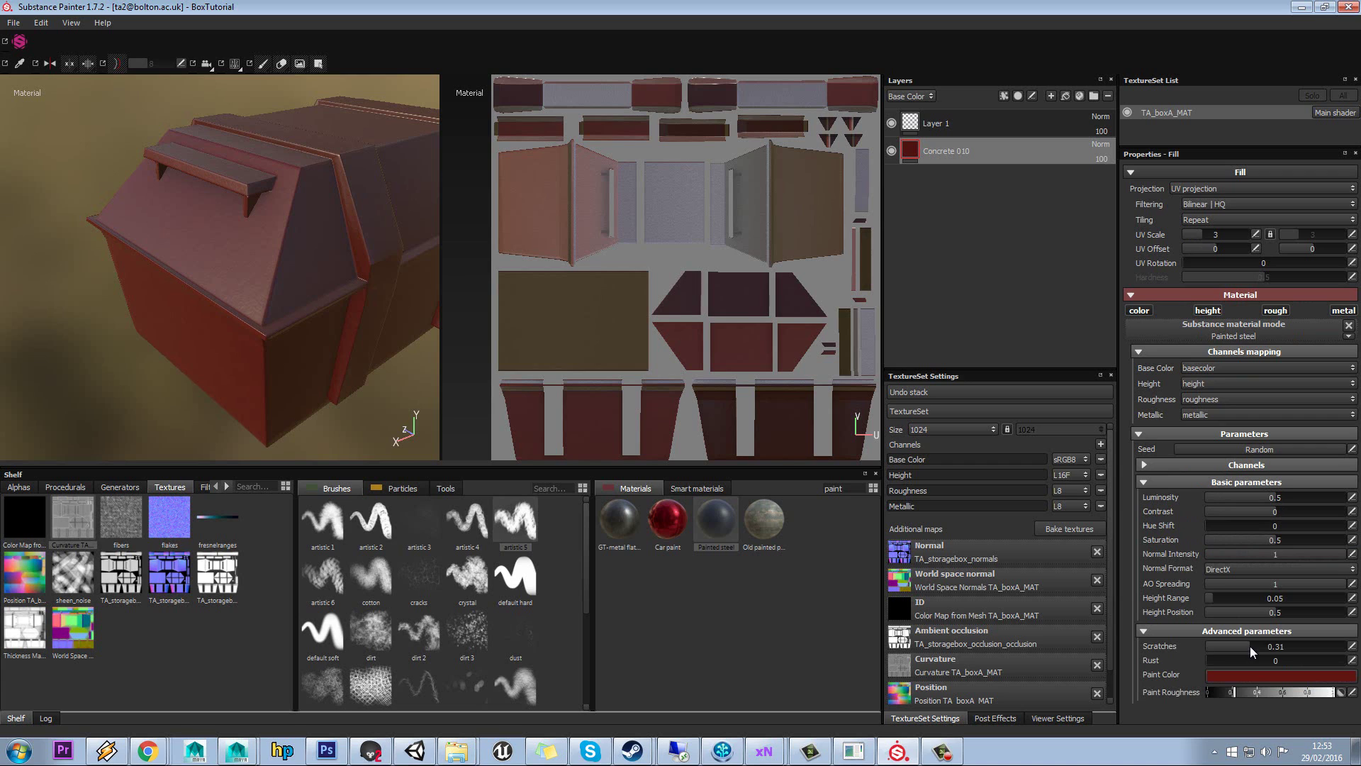
click(1264, 662)
drag(1263, 662, 1172, 662)
drag(1253, 647, 1099, 621)
Step: Set the Painted steel texture's UV Scale to 3
alt+drag(249, 271, 356, 304)
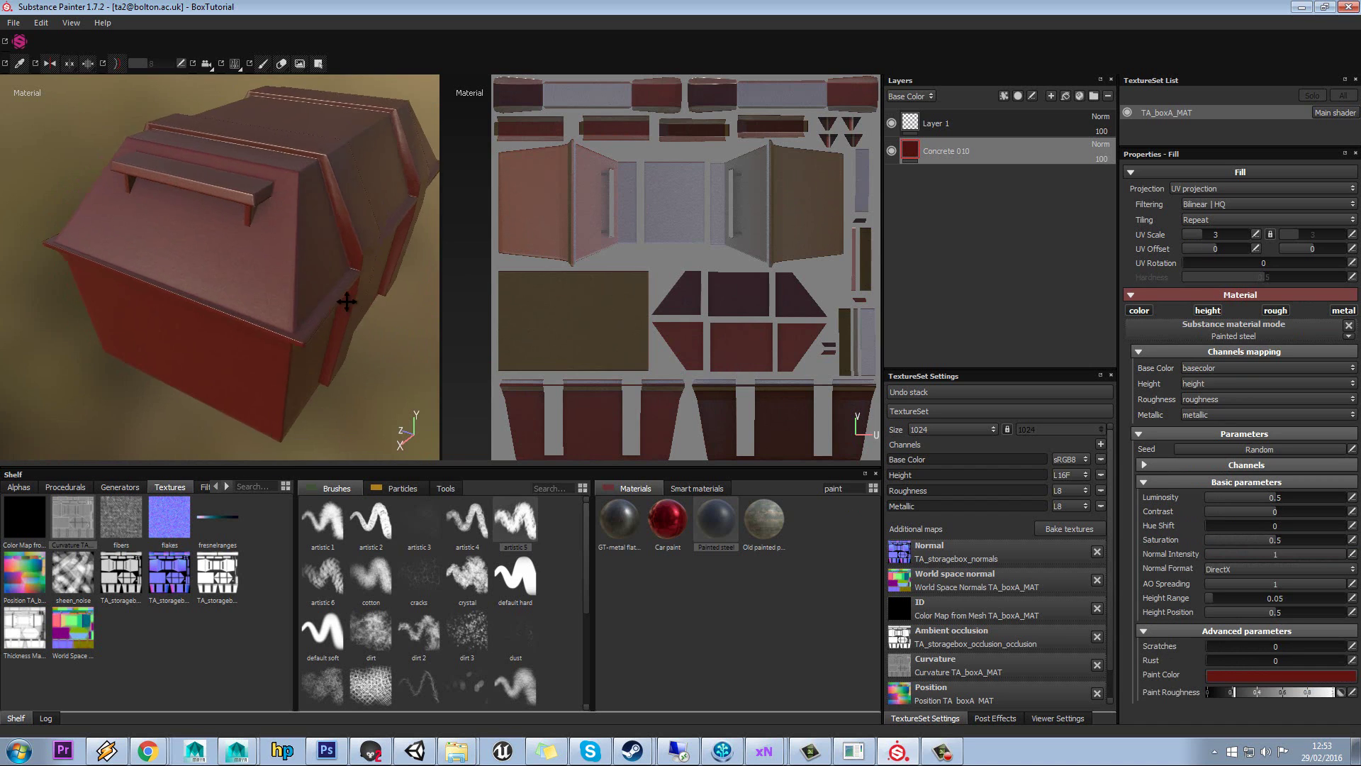
scroll(346, 302, up, 3)
scroll(344, 302, up, 3)
alt+middle_drag(337, 301, 246, 277)
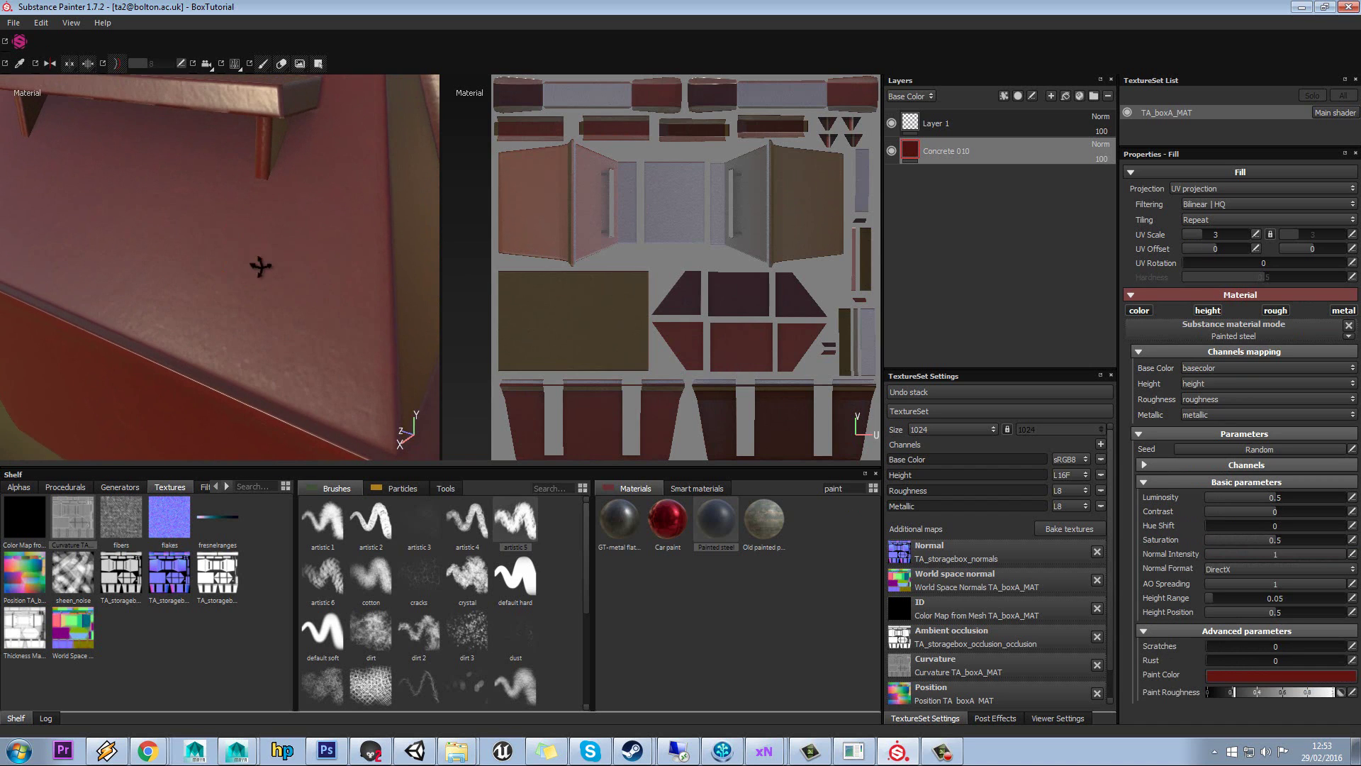
alt+drag(261, 274, 264, 282)
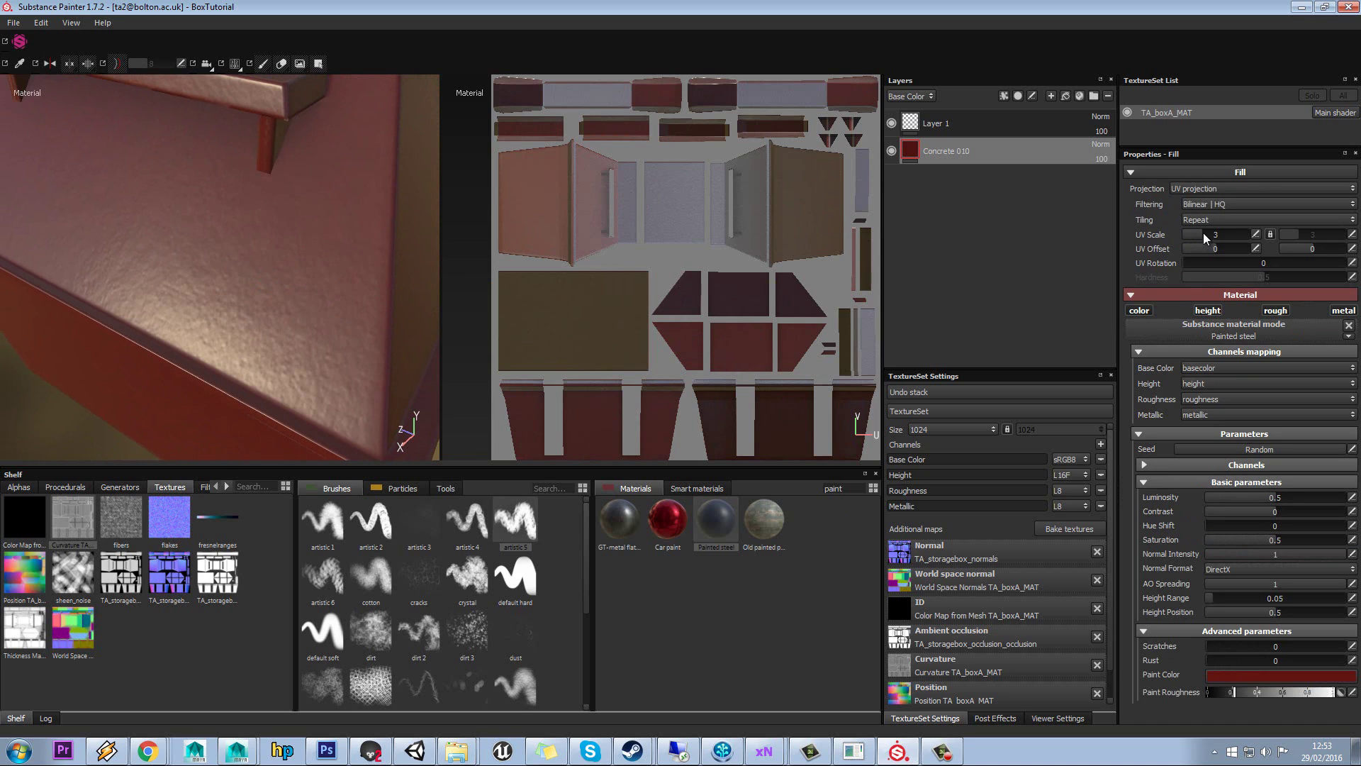
drag(1204, 234, 1202, 233)
scroll(384, 176, down, 4)
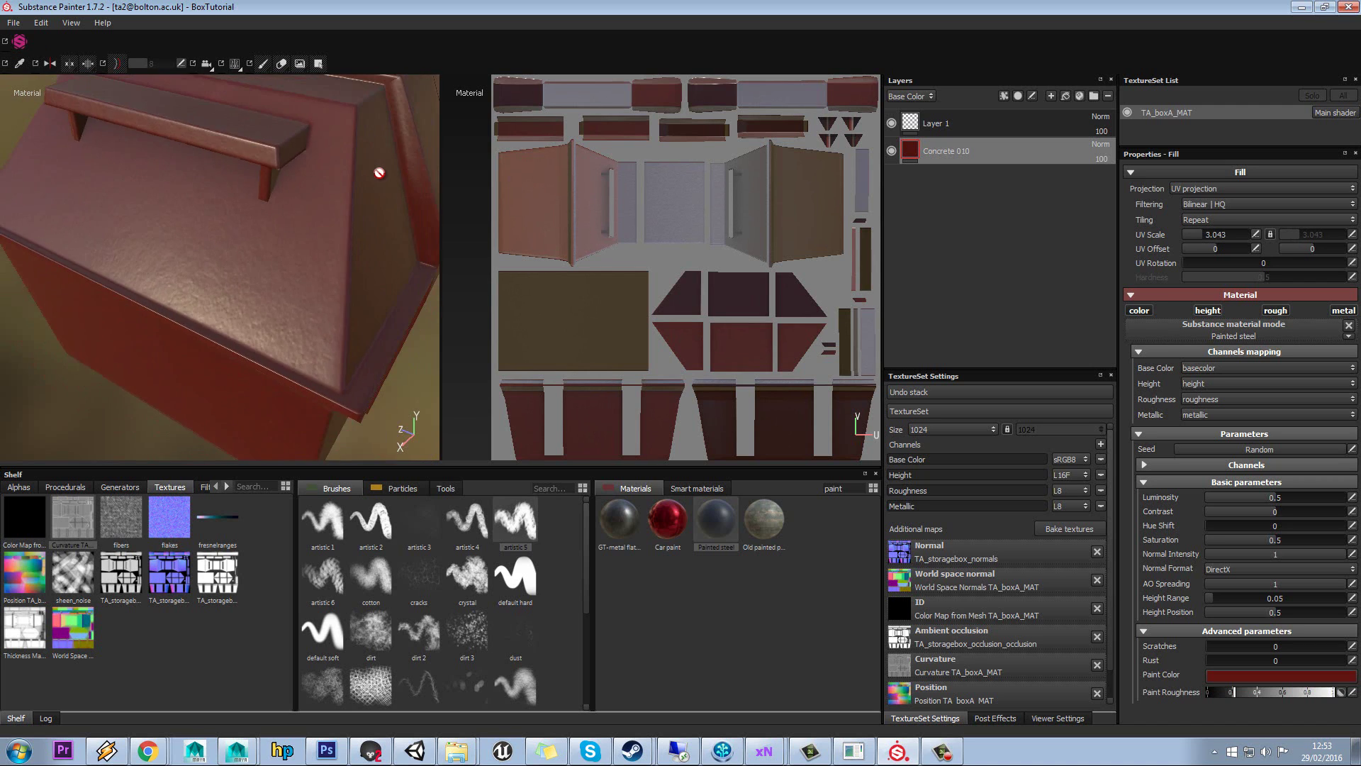
alt+drag(380, 173, 349, 164)
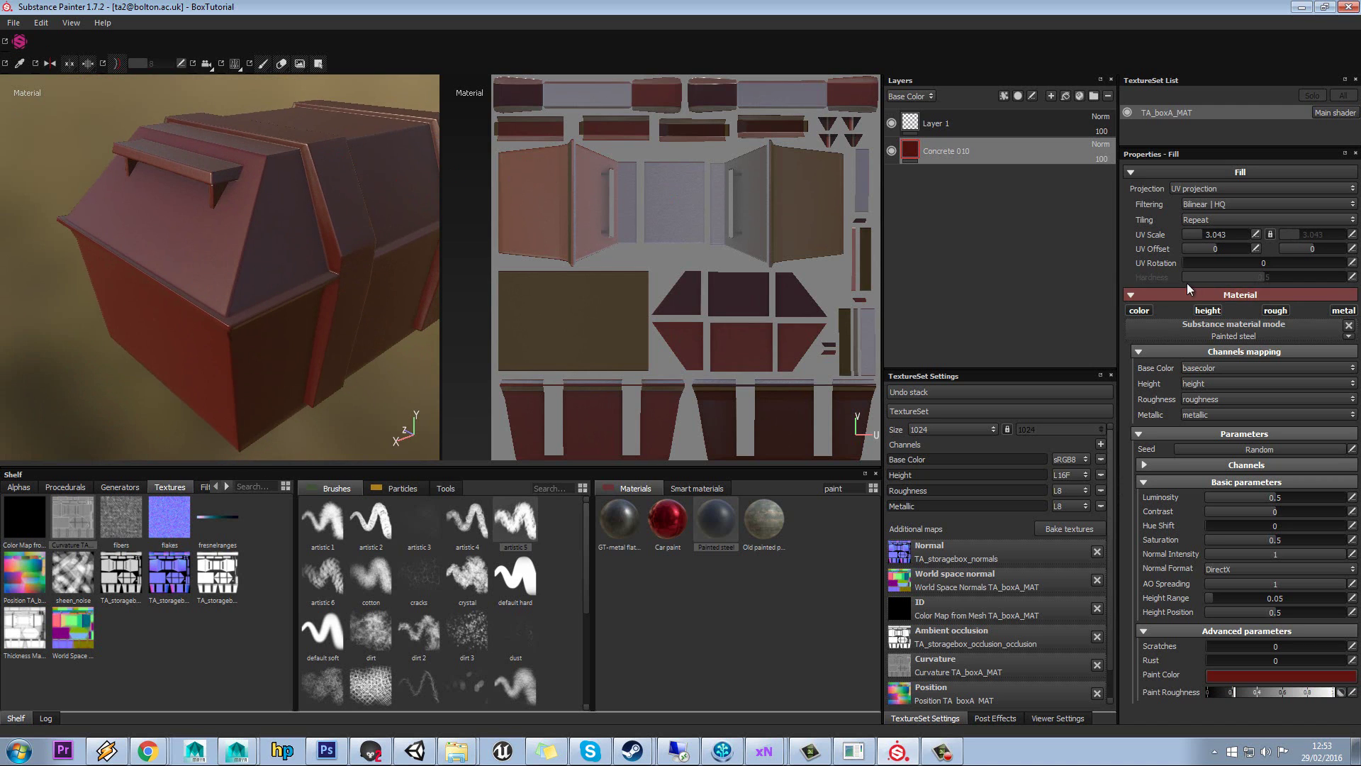
click(1213, 234)
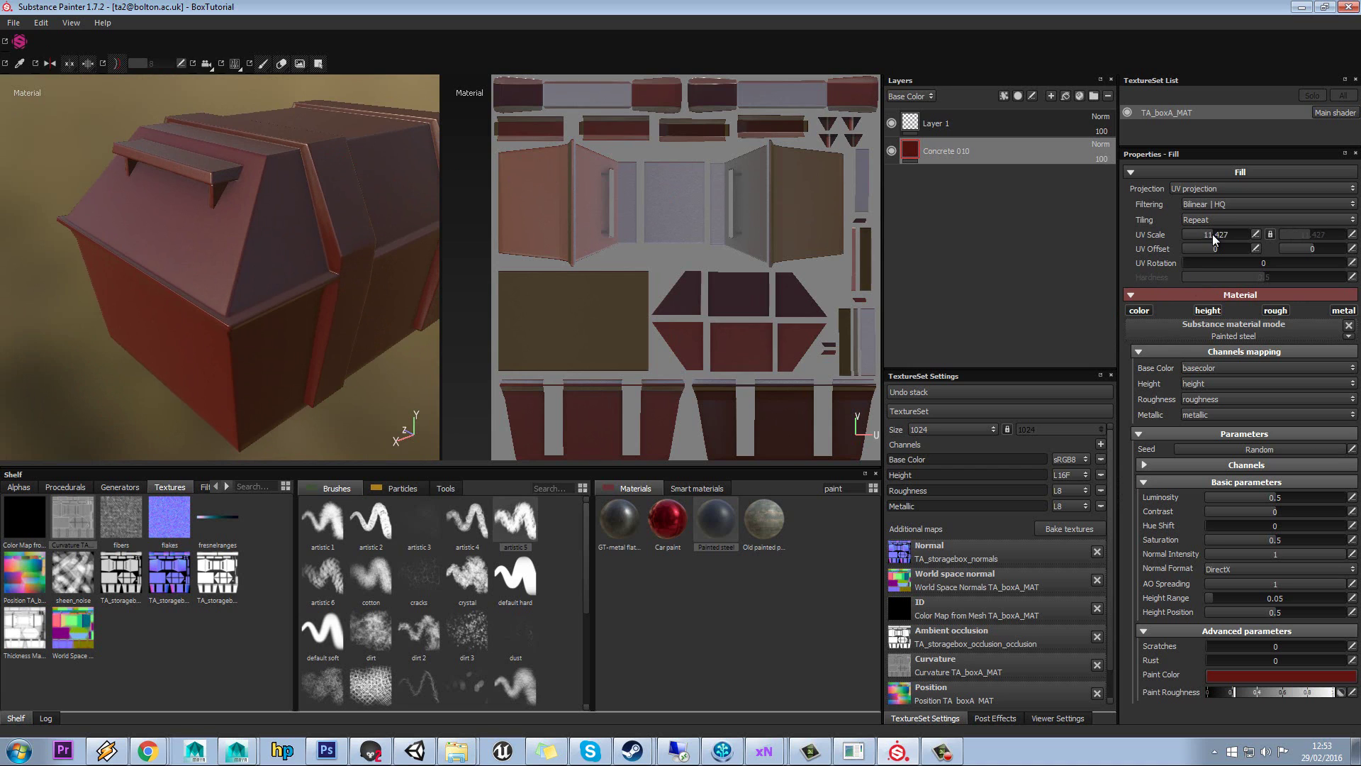
click(1257, 232)
text(3)
key(Return)
Step: Set the Height Range to 0.05 for a flatter relief
alt+drag(322, 305, 417, 302)
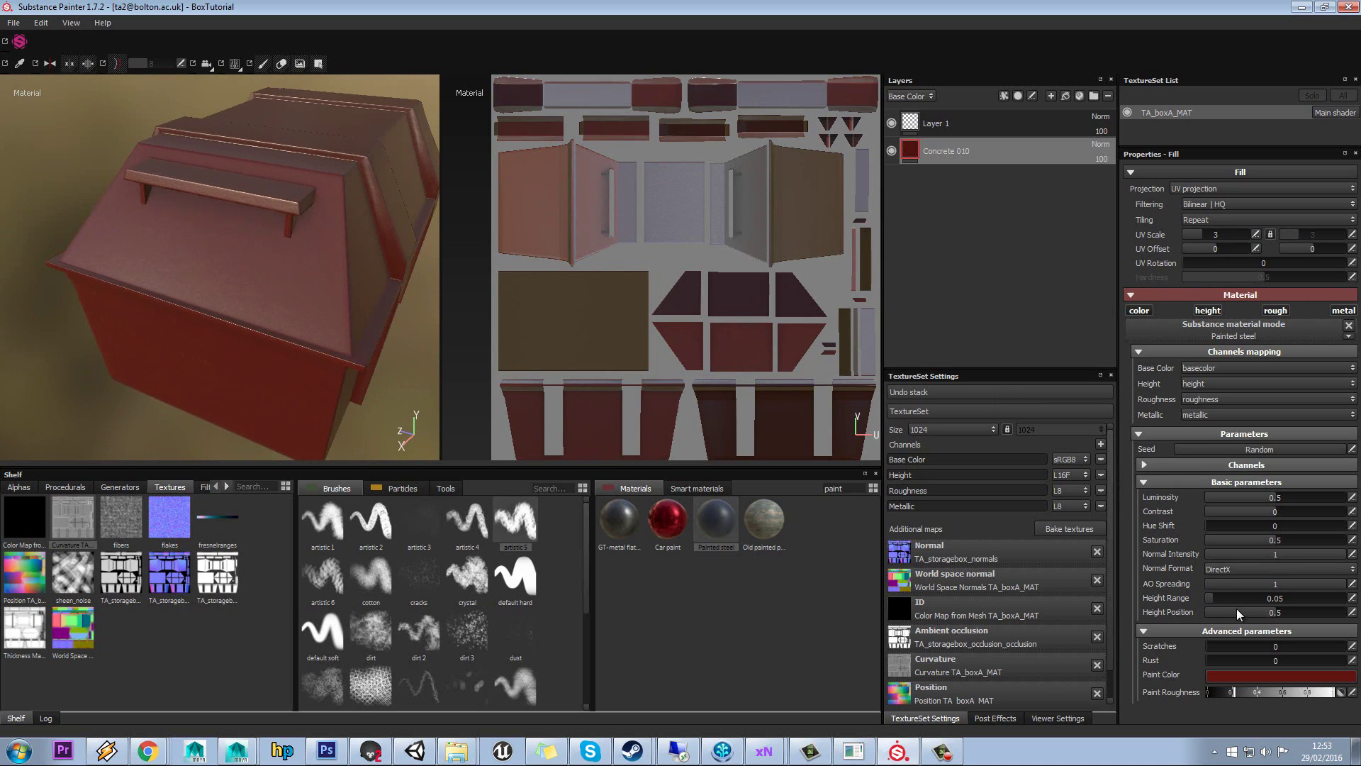
click(1252, 598)
click(1211, 599)
alt+right_drag(322, 311, 338, 319)
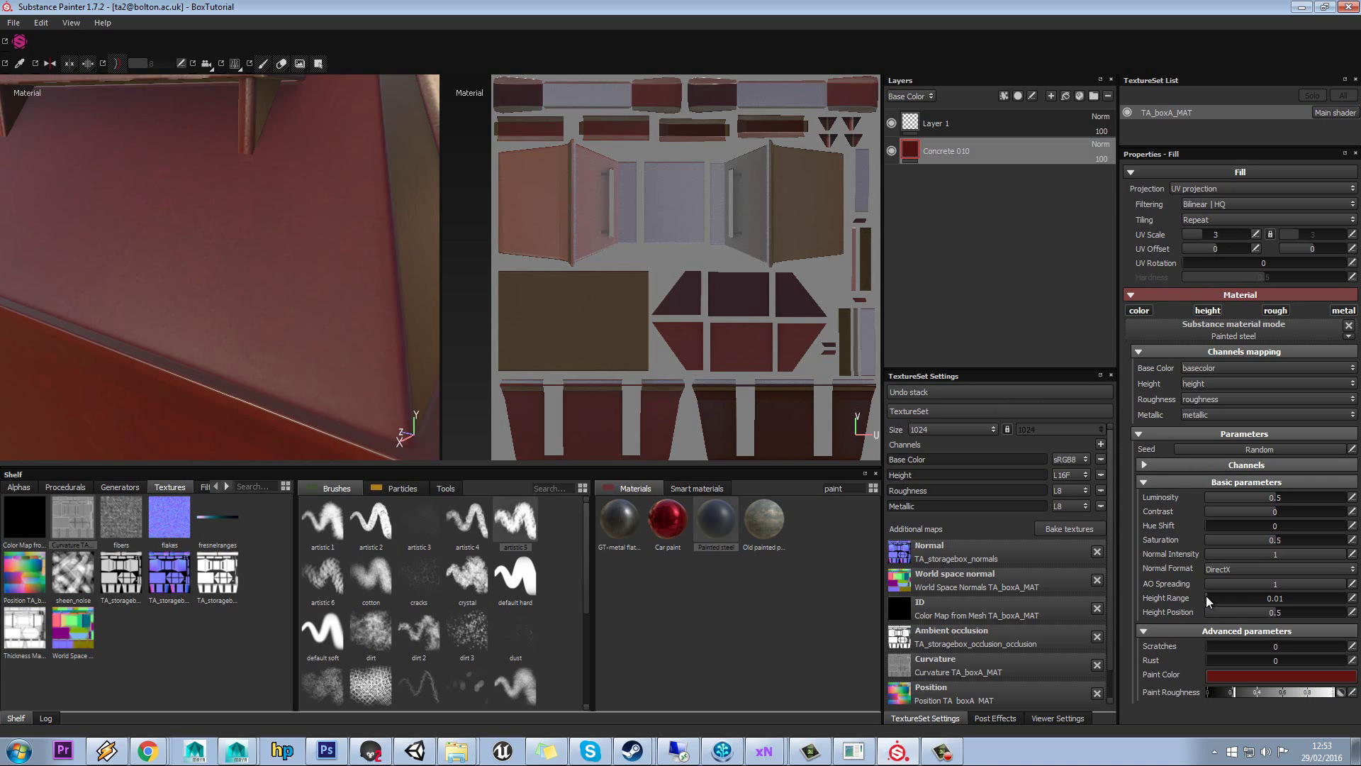
drag(1210, 596, 1213, 596)
scroll(198, 273, down, 5)
alt+drag(203, 259, 233, 262)
Step: Search 'steel' and add the Steel material to the layer stack as a fill layer
scroll(281, 252, up, 3)
scroll(287, 249, down, 3)
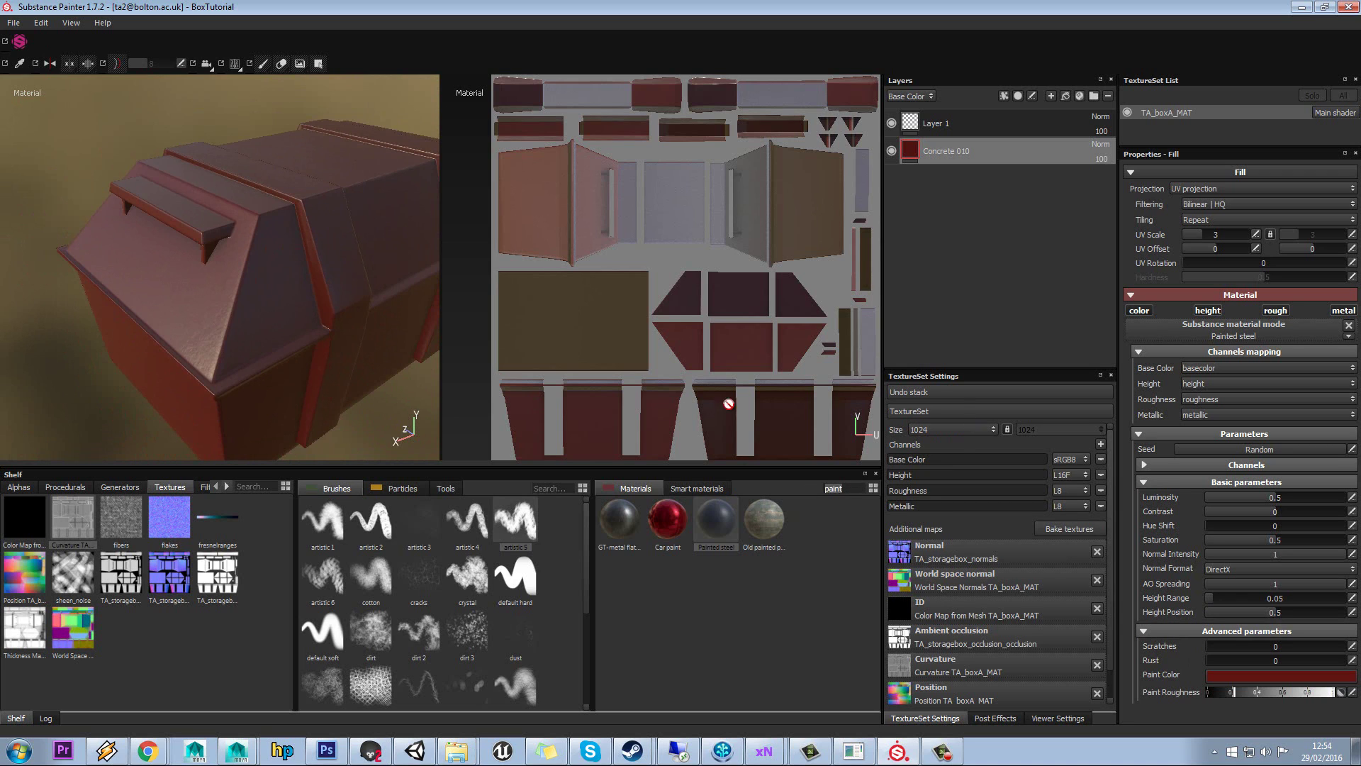
double_click(834, 489)
text(steel)
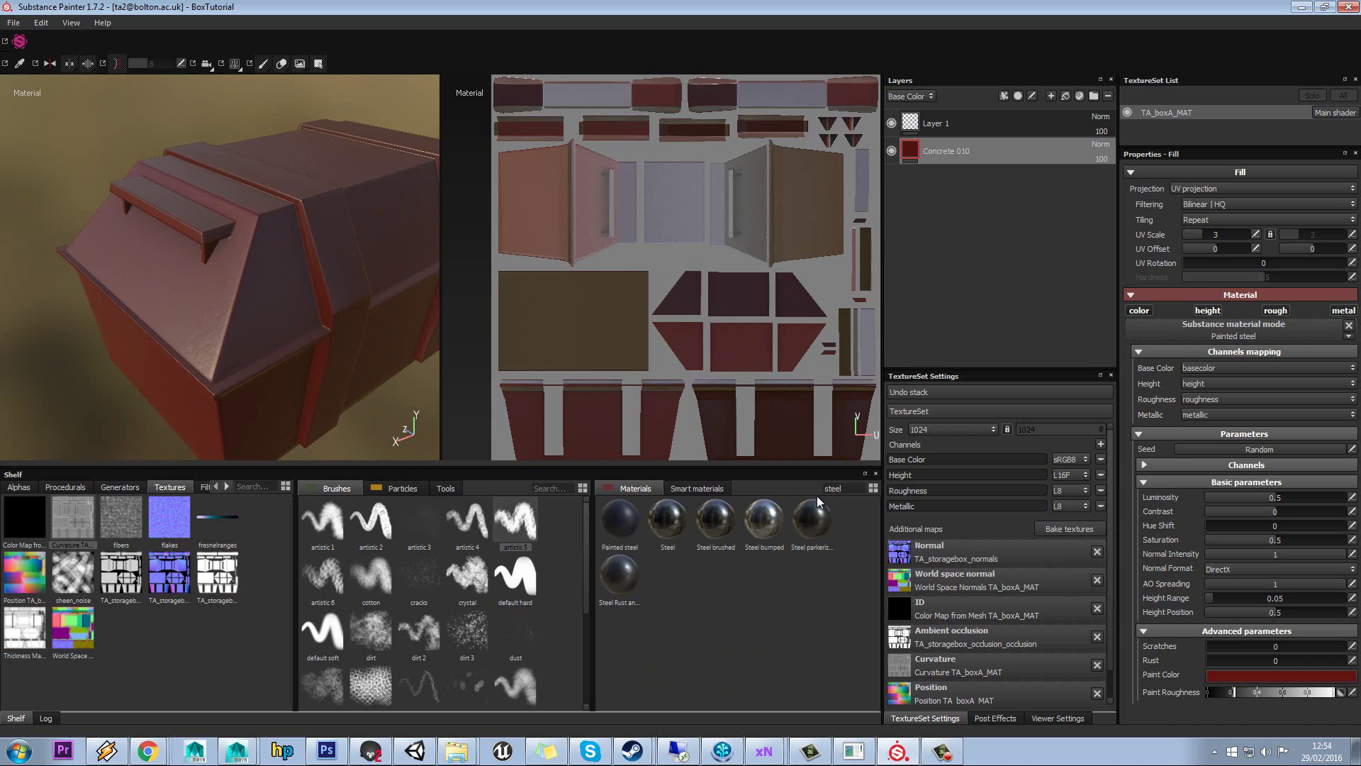
drag(667, 521, 1027, 190)
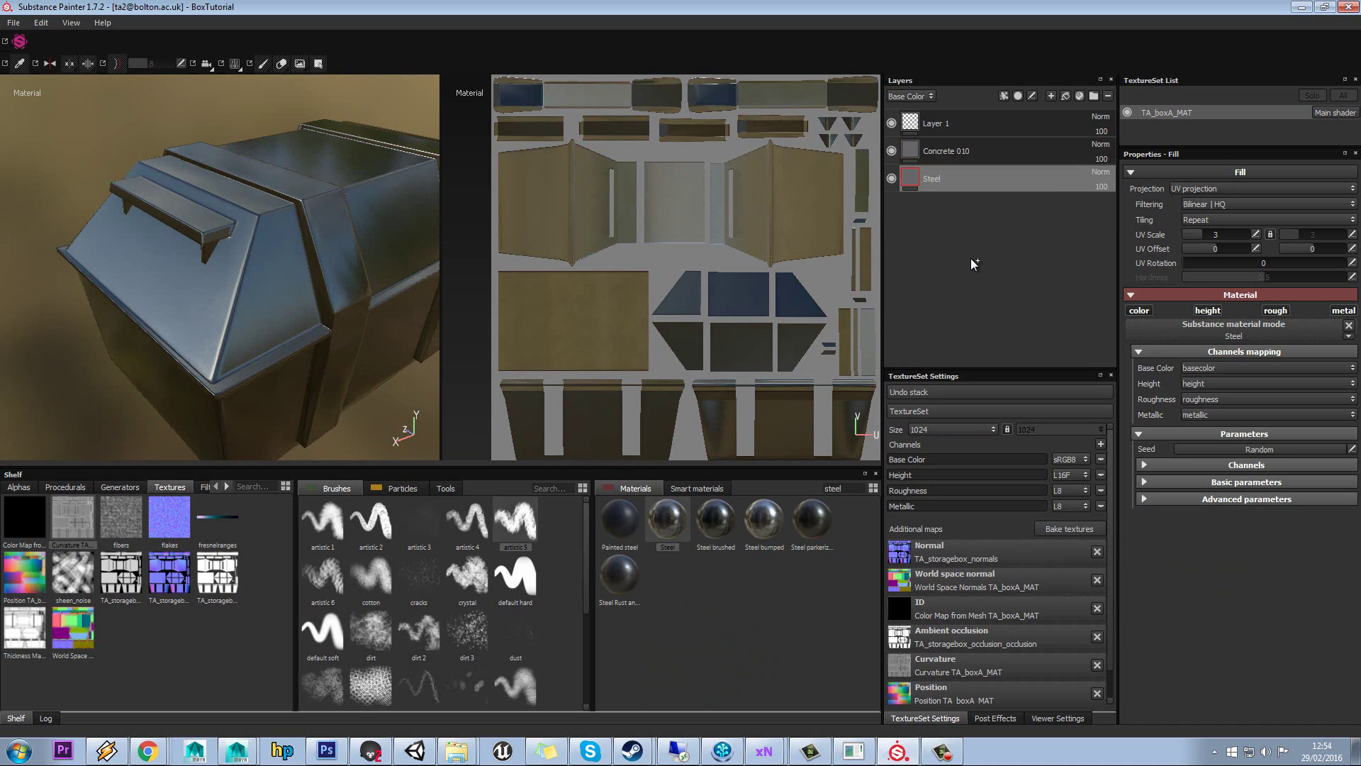
click(953, 117)
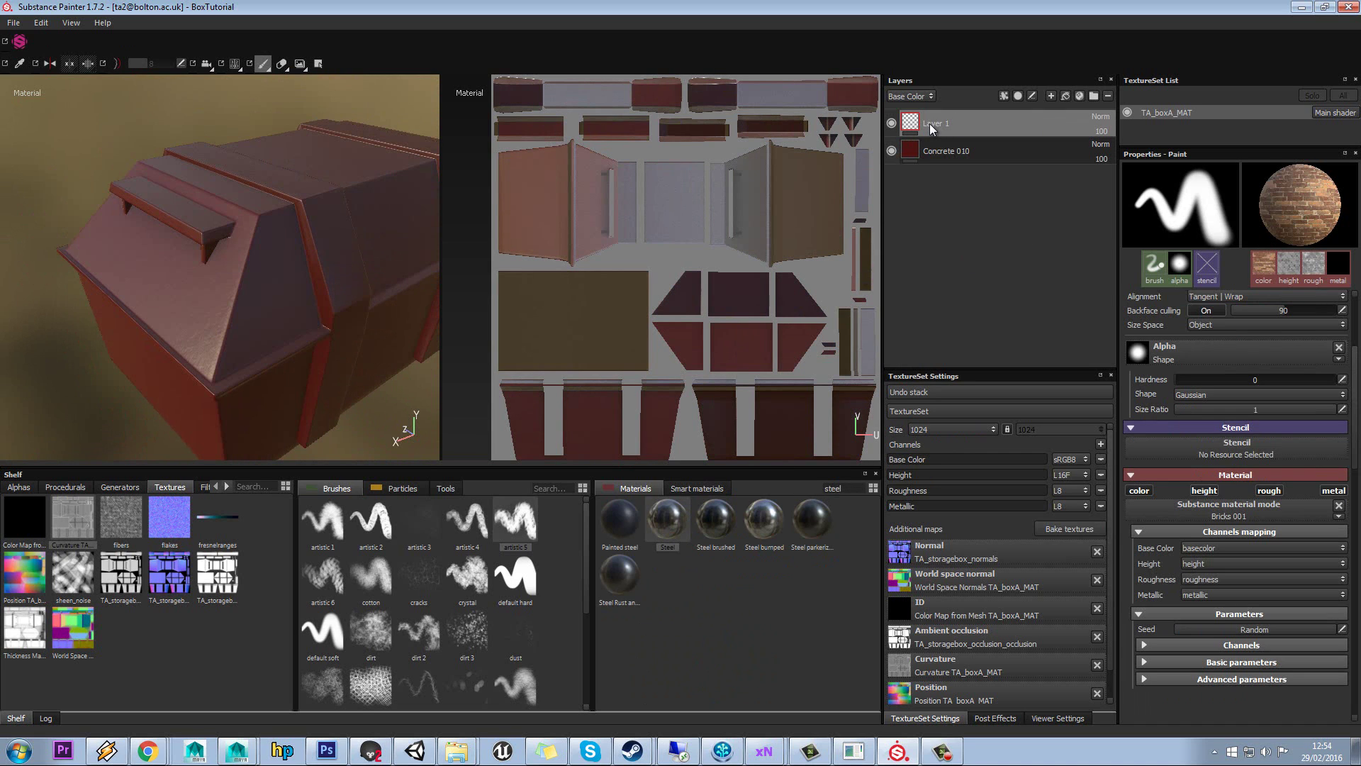
mouse_move(667, 528)
mouse_down()
mouse_move(878, 356)
mouse_move(1011, 120)
mouse_up()
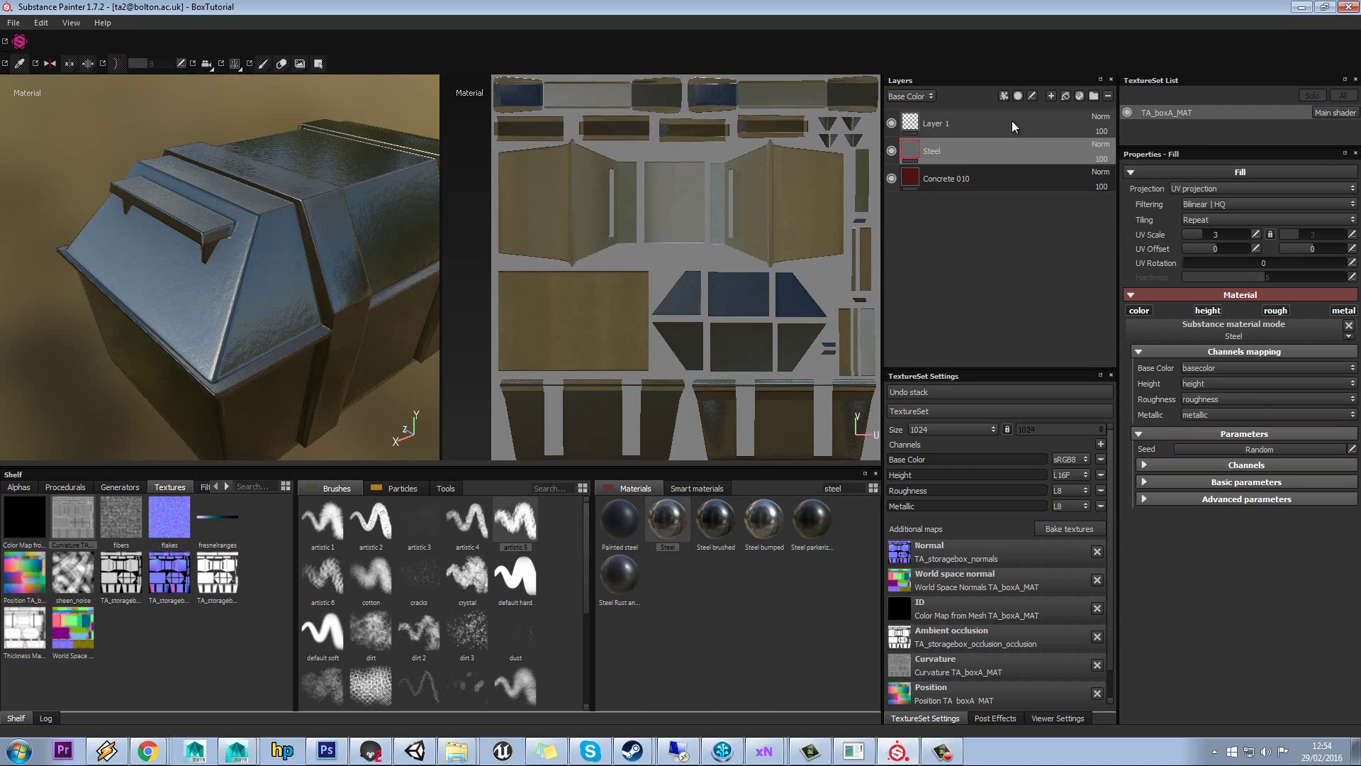
Step: Delete the empty Layer 1 with Cut layer(s)
click(945, 122)
right_click(965, 126)
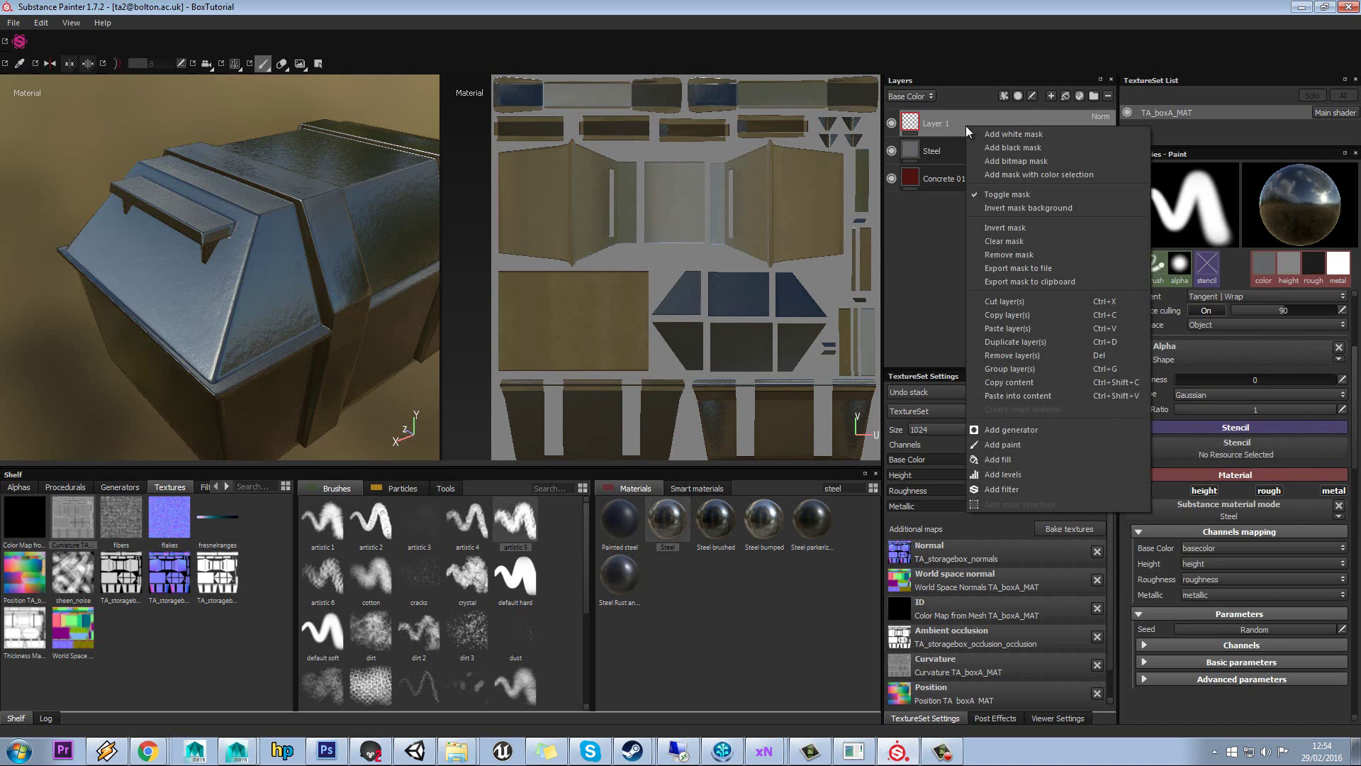
click(1009, 302)
alt+drag(241, 261, 262, 256)
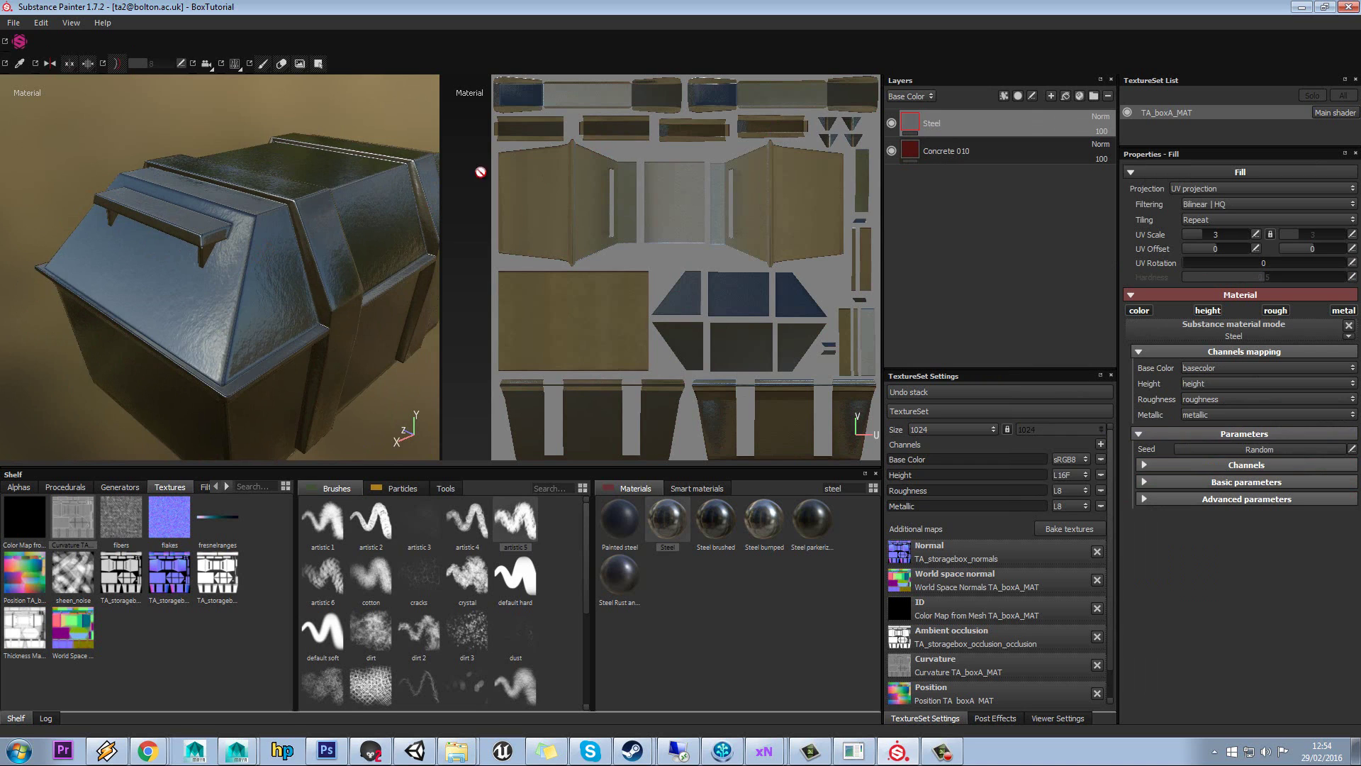
Step: Review the Steel fill's advanced and basic parameters
alt+drag(285, 208, 292, 169)
click(1196, 499)
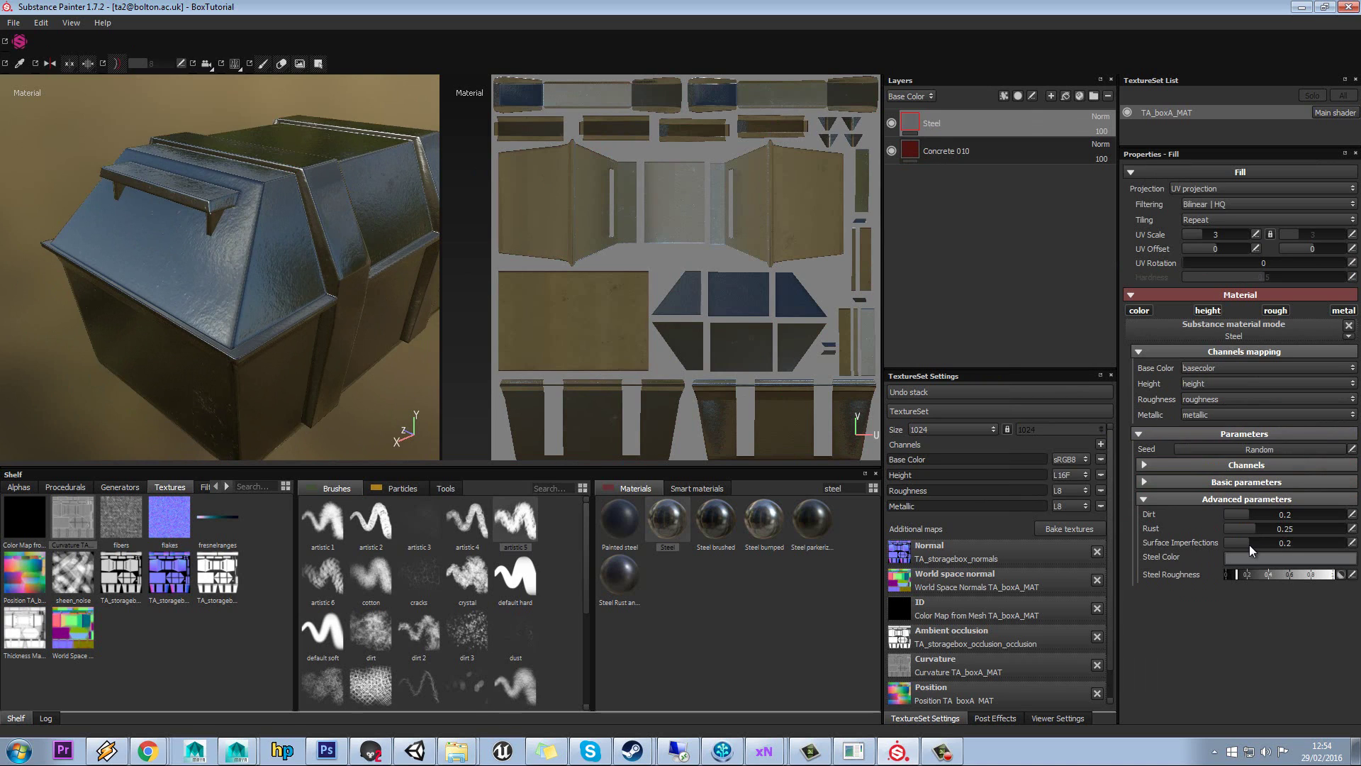
click(1229, 484)
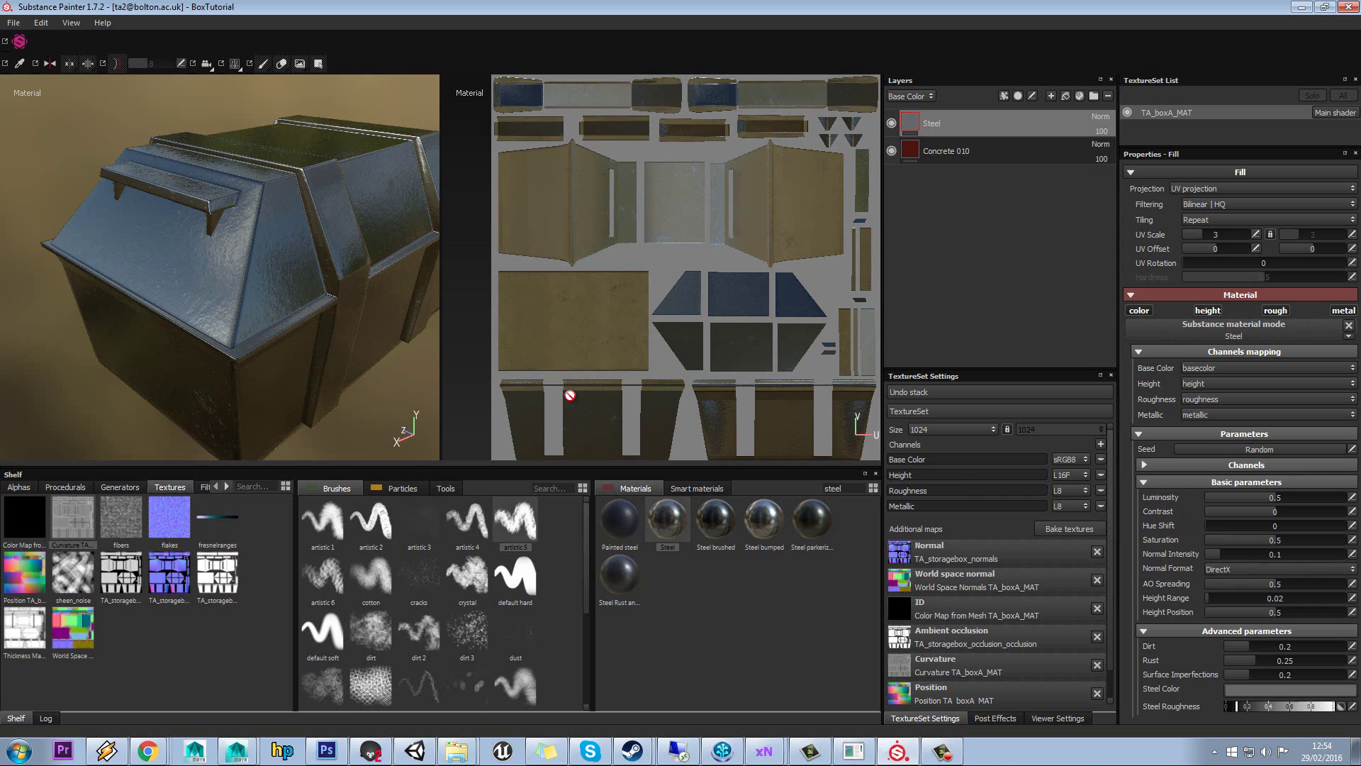
alt+drag(266, 345, 249, 264)
alt+drag(267, 310, 327, 302)
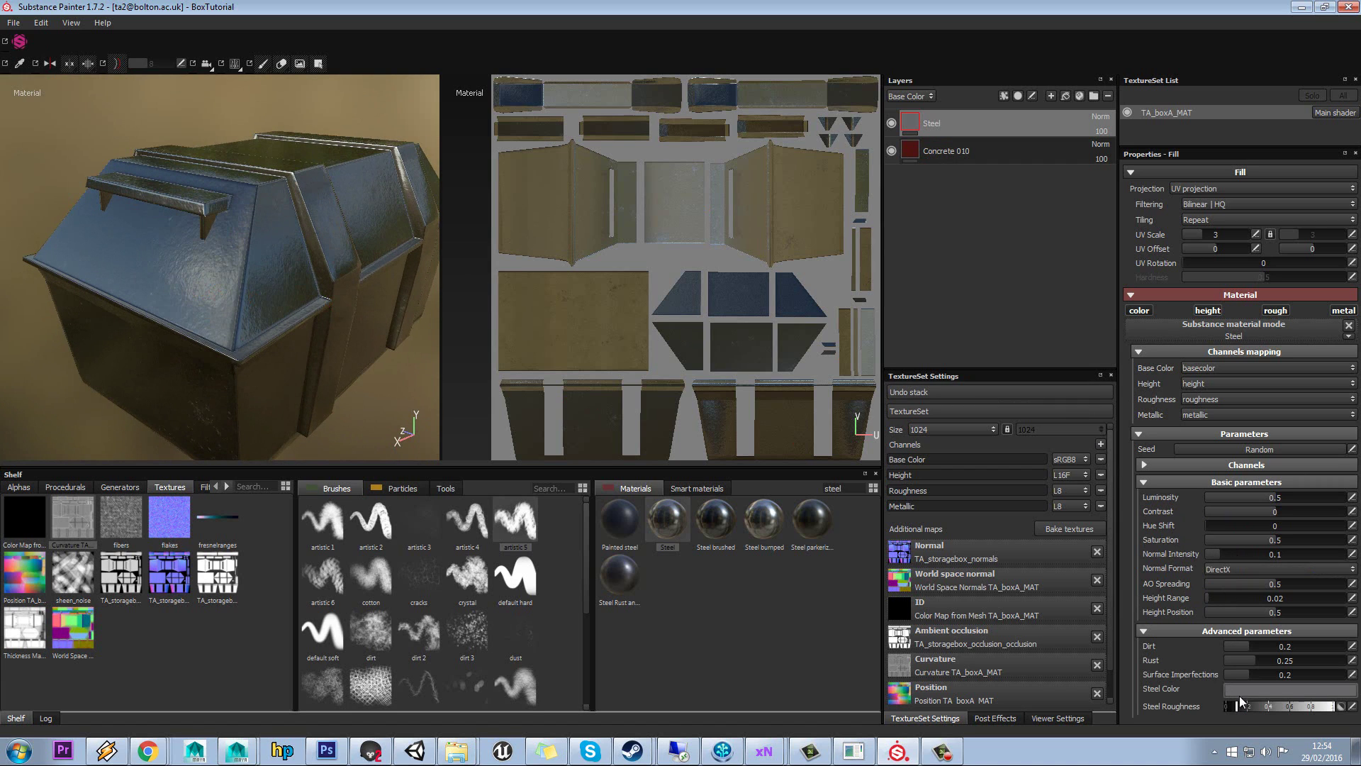
Step: Give the steel a brighter bluish grey colour and low roughness, then check Channels
drag(1236, 707, 1230, 707)
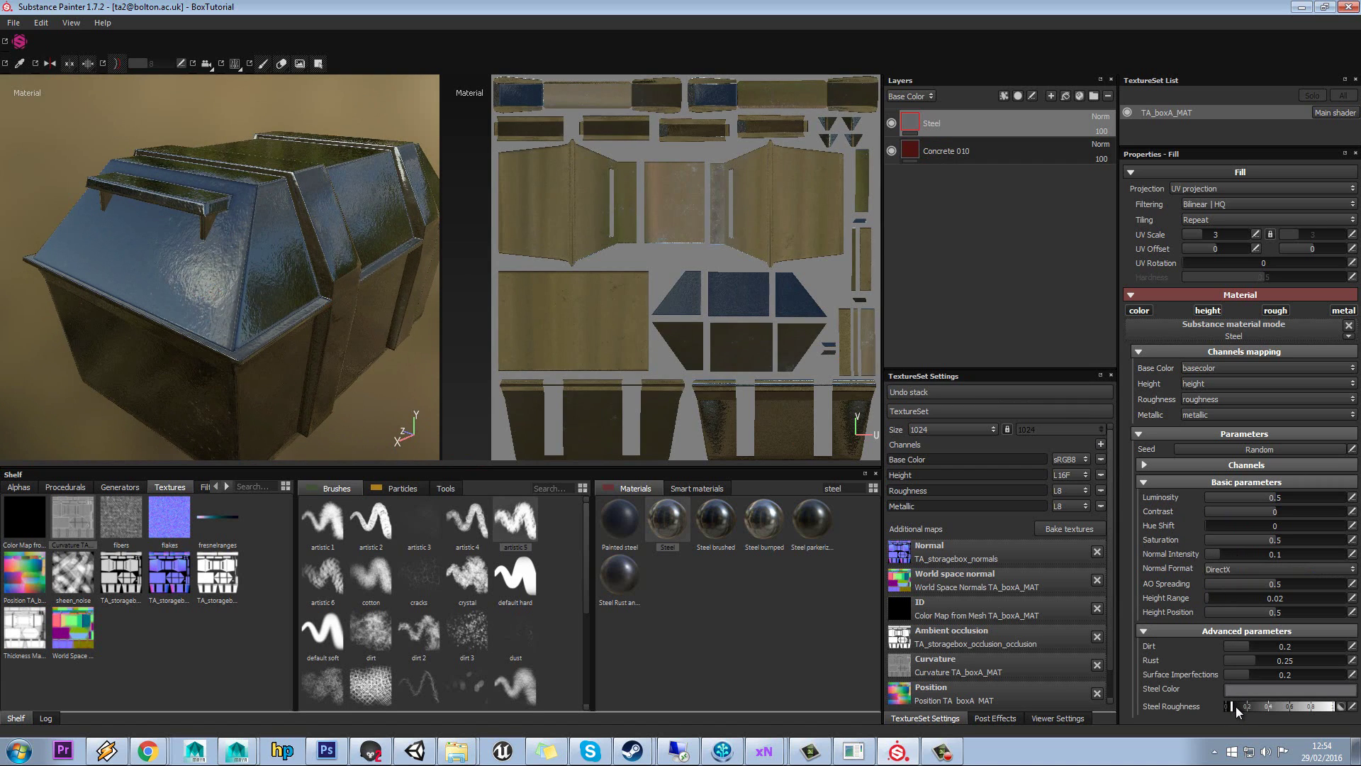
click(1264, 687)
drag(1123, 641, 1121, 632)
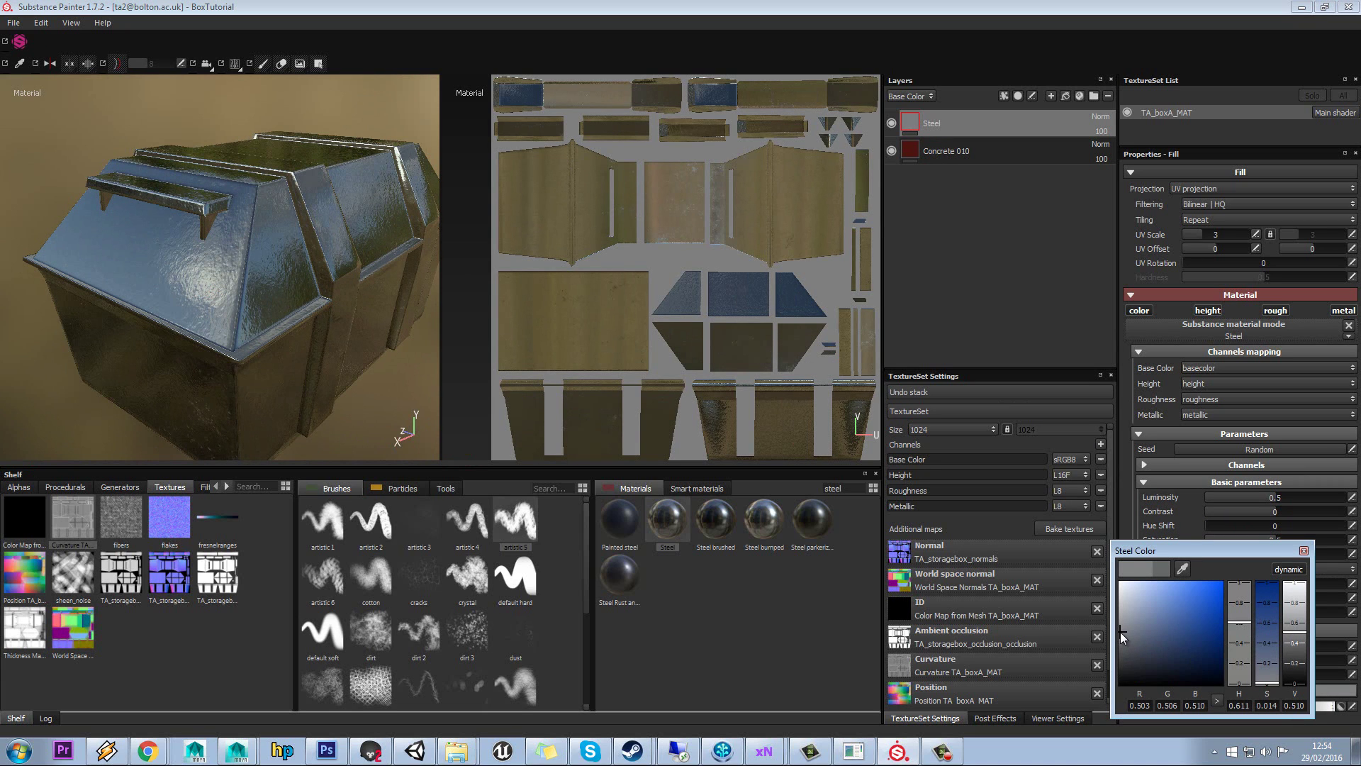
click(1304, 550)
drag(1237, 707, 1234, 705)
alt+drag(340, 304, 343, 315)
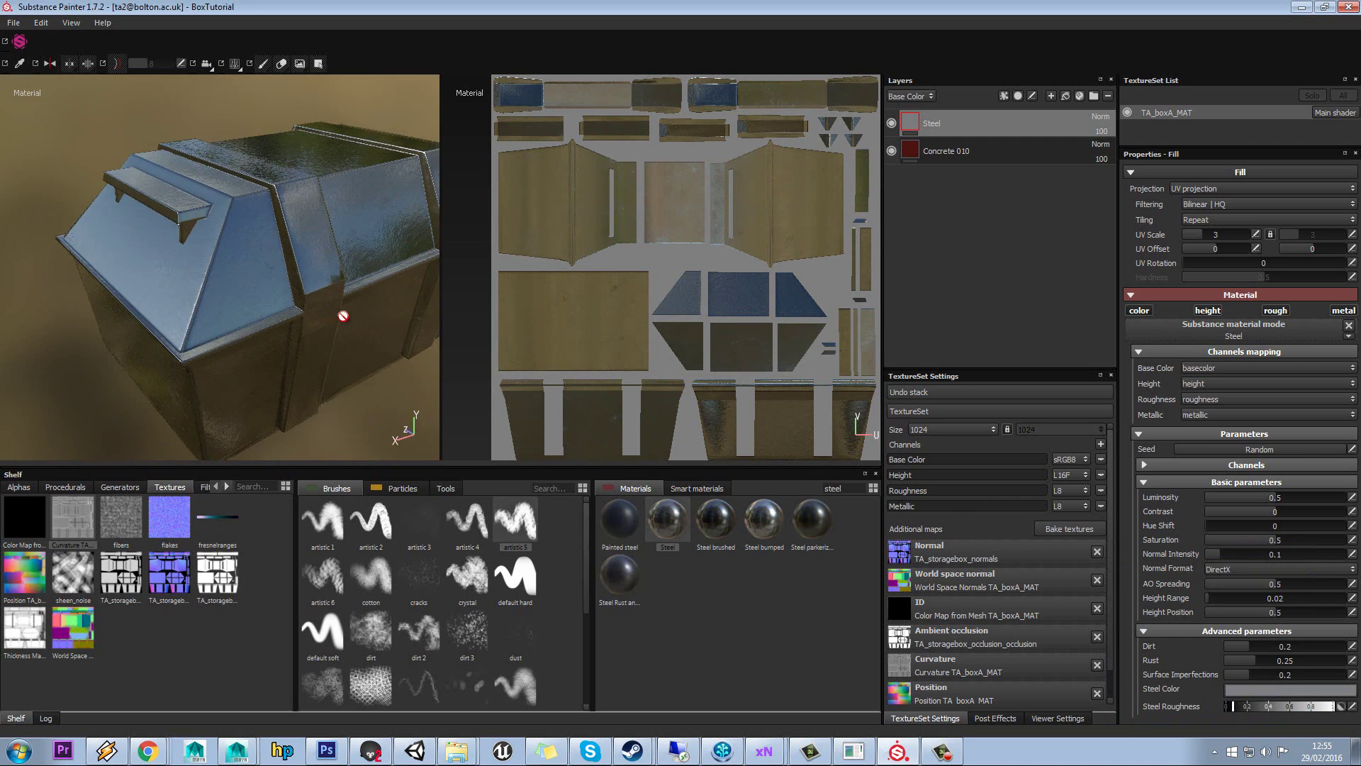
click(1206, 465)
click(1206, 465)
Step: Raise the steel's Rust to 0.92 and set UV Scale to 1.437, then inspect the rusty box
drag(1201, 233, 1207, 229)
click(1335, 660)
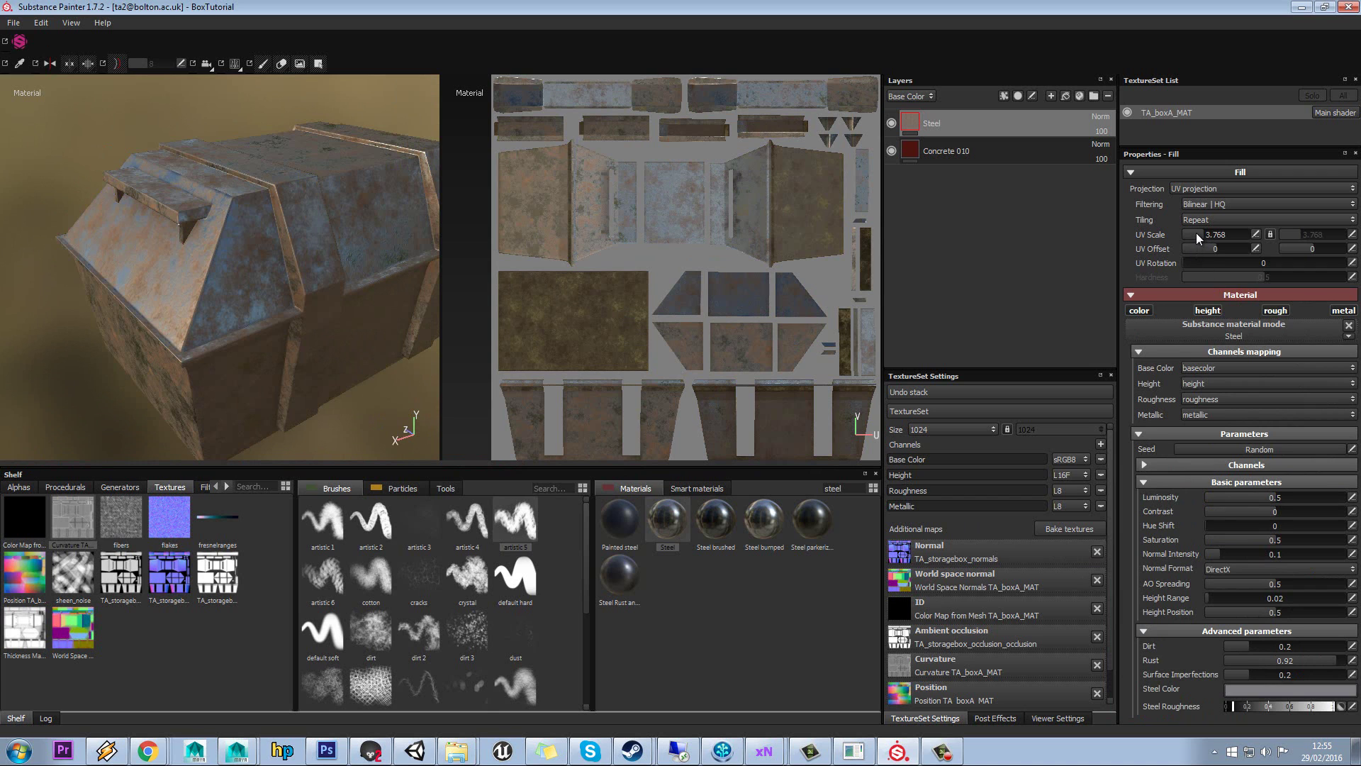
click(1197, 233)
mouse_move(1193, 232)
mouse_down()
mouse_move(1223, 238)
mouse_move(1198, 232)
mouse_up()
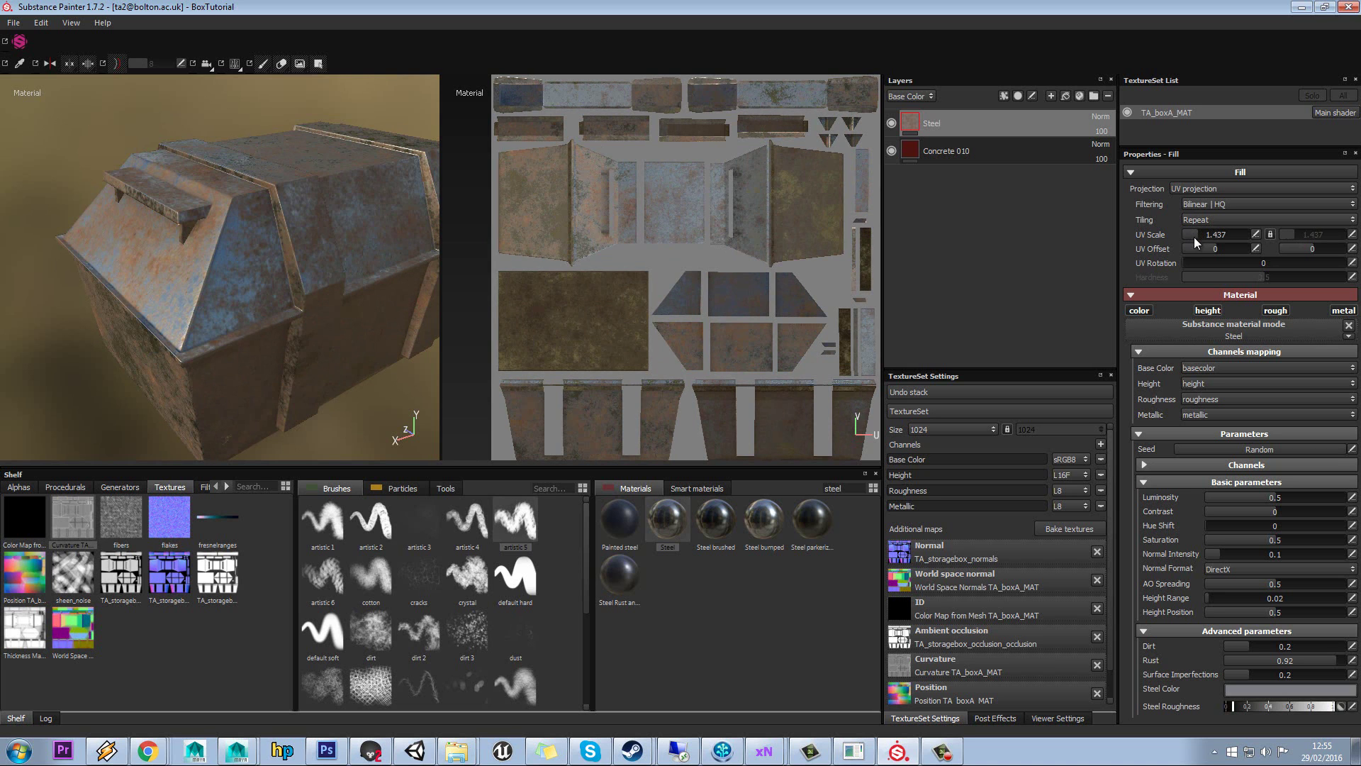
mouse_move(295, 285)
alt+mouse_down()
mouse_move(289, 273)
mouse_move(315, 270)
alt+mouse_up()
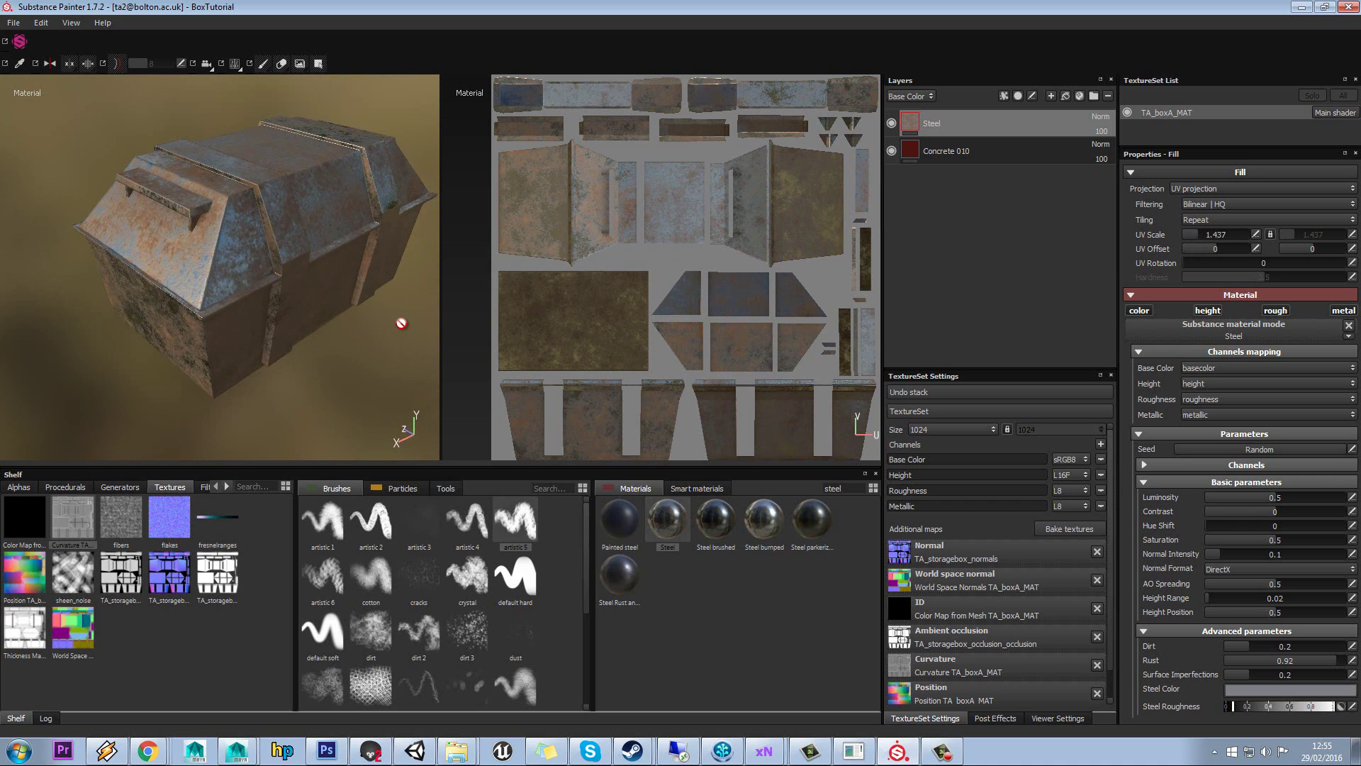
scroll(346, 290, up, 5)
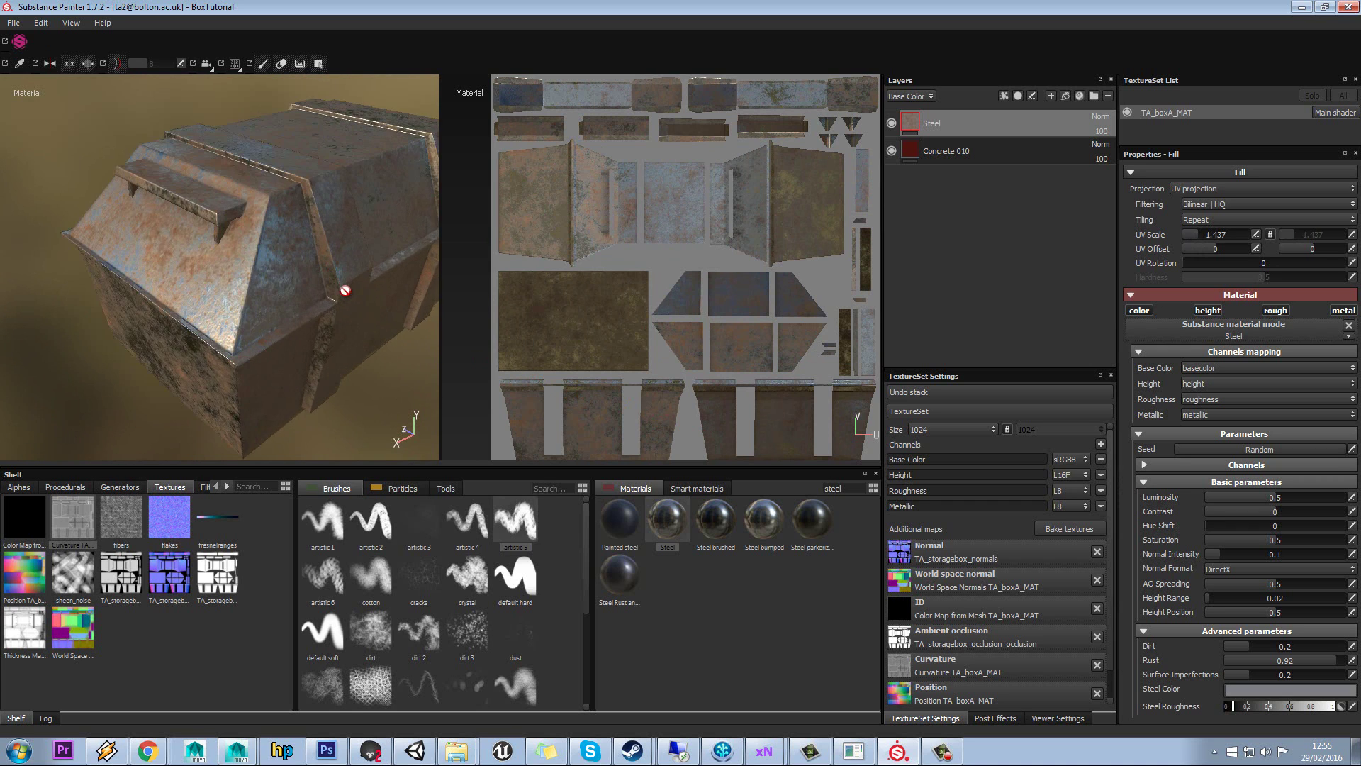
scroll(343, 286, up, 5)
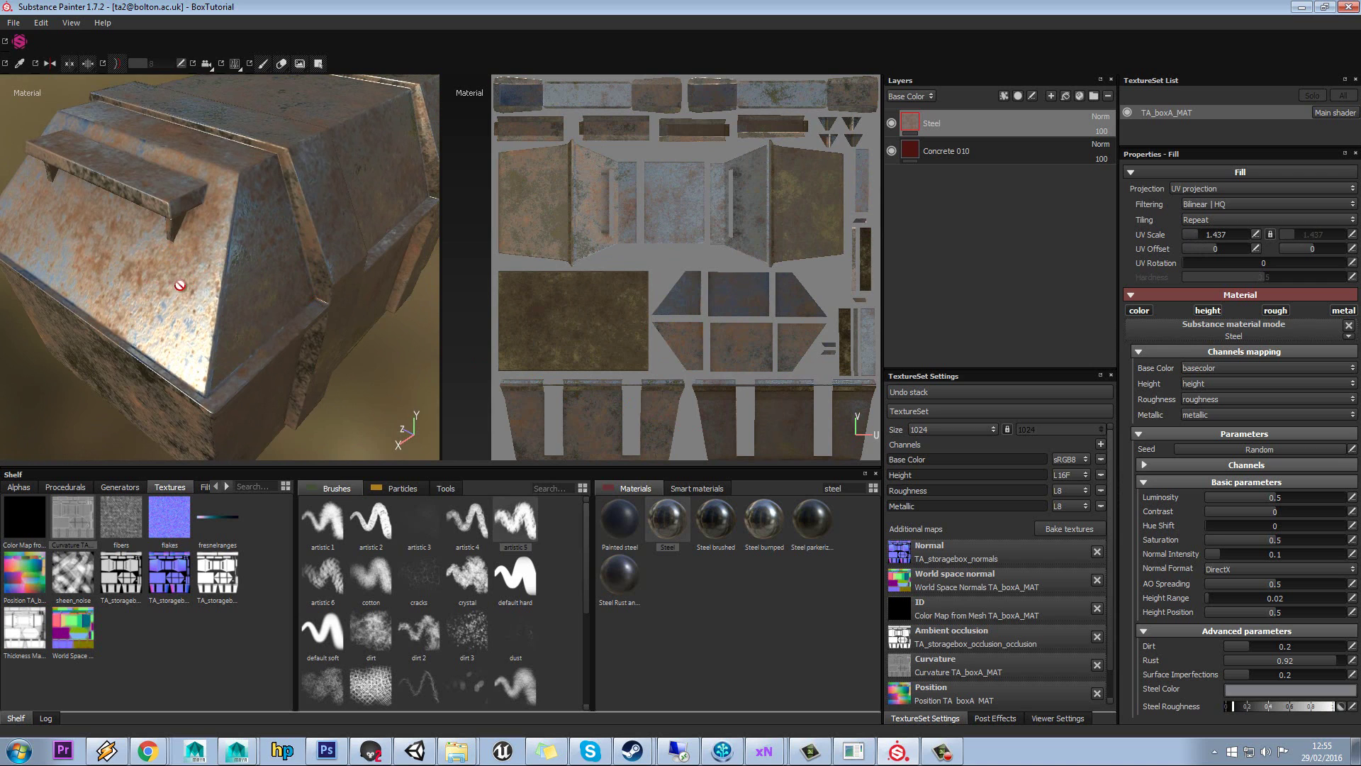
alt+drag(182, 285, 300, 333)
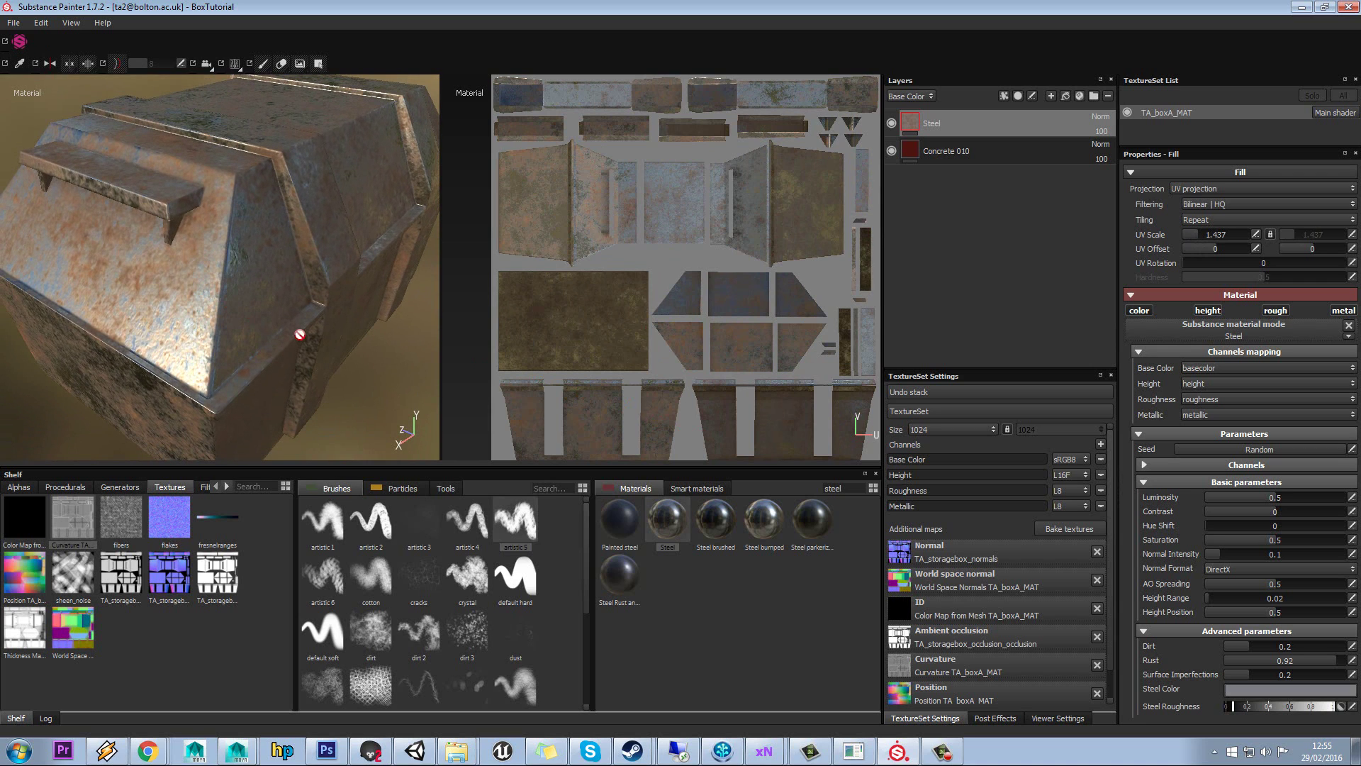
click(930, 426)
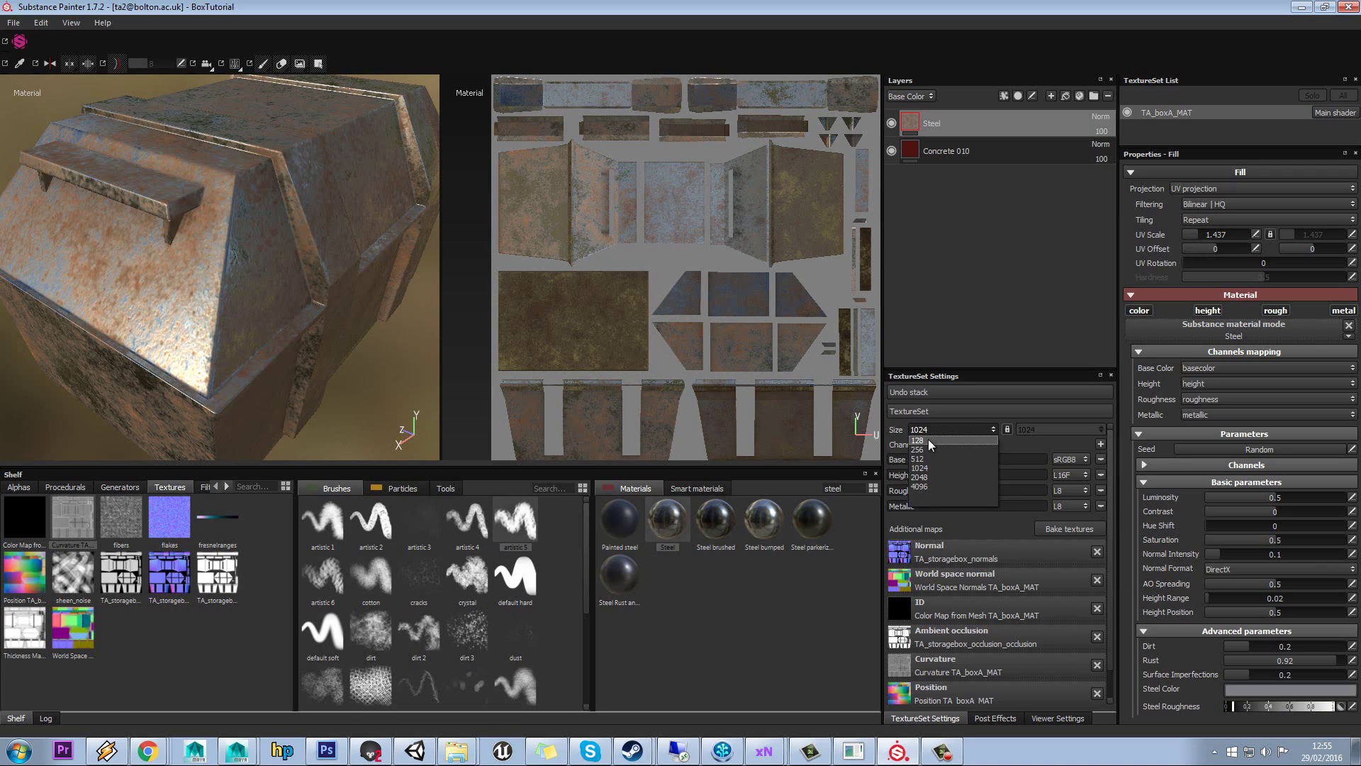
click(929, 440)
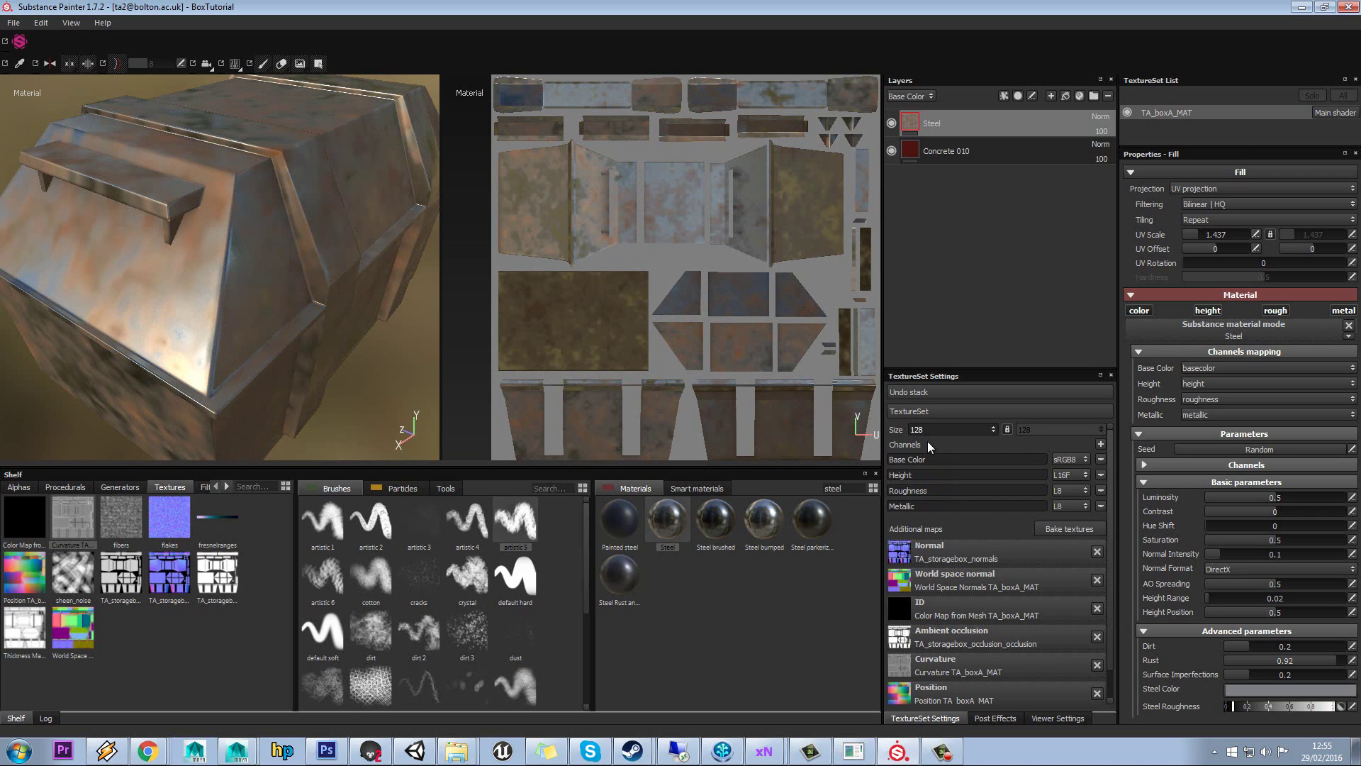
click(934, 431)
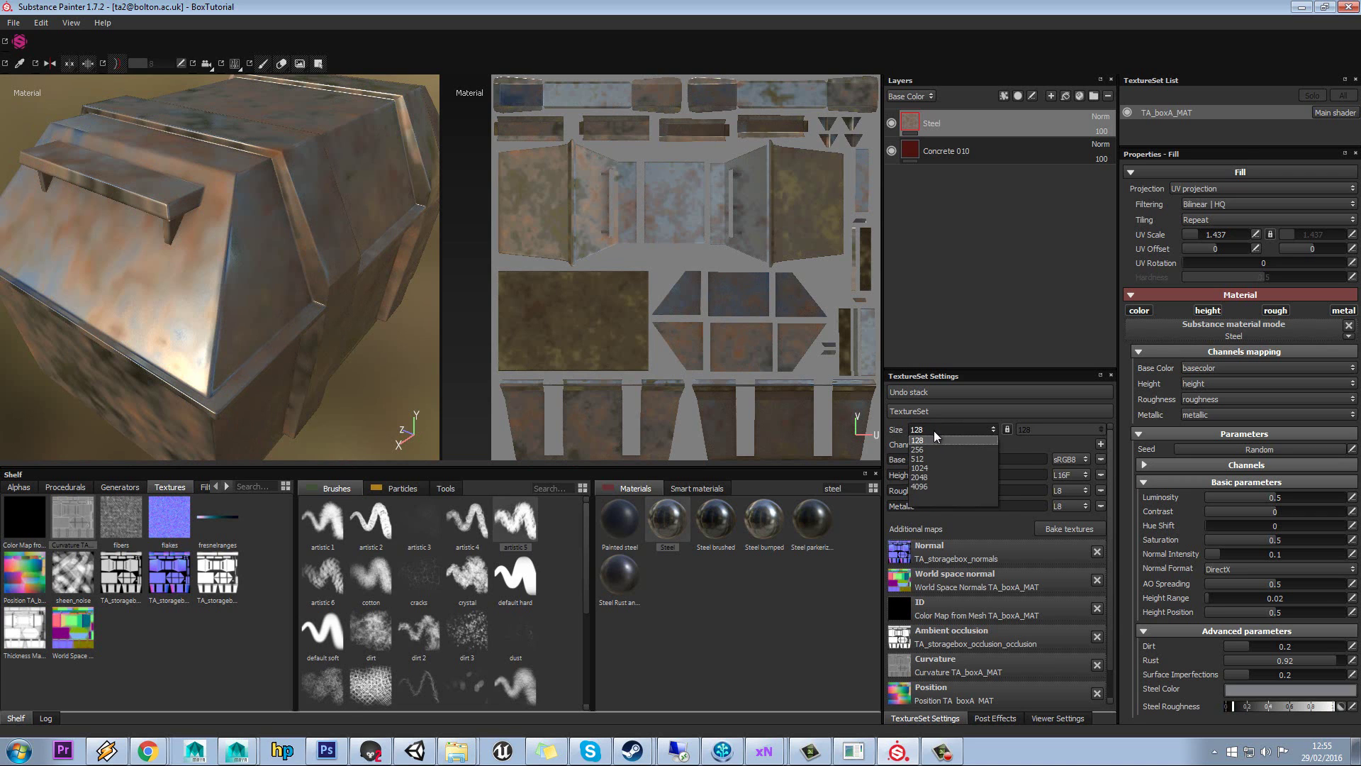
click(929, 471)
alt+drag(288, 325, 261, 307)
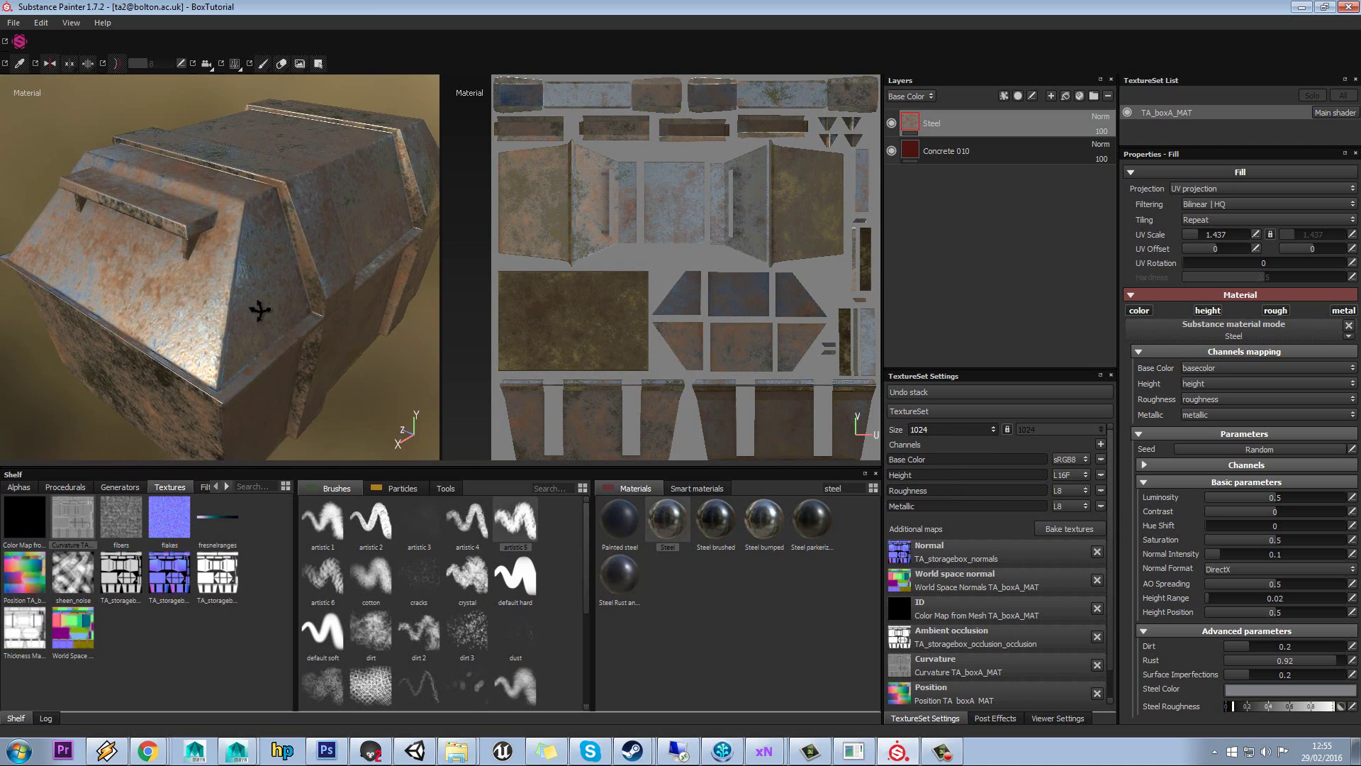
click(939, 429)
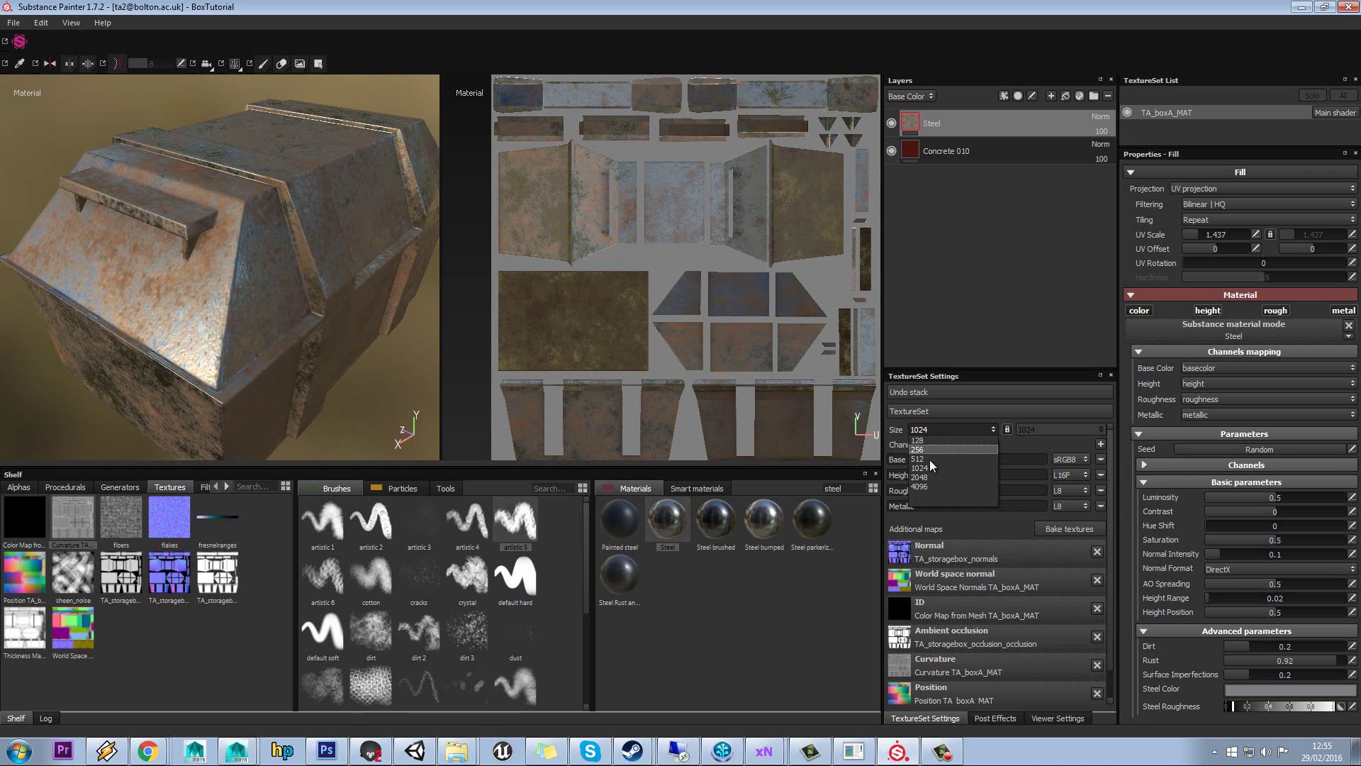
click(930, 461)
mouse_move(238, 278)
alt+mouse_down()
mouse_move(267, 261)
mouse_move(258, 273)
alt+mouse_up()
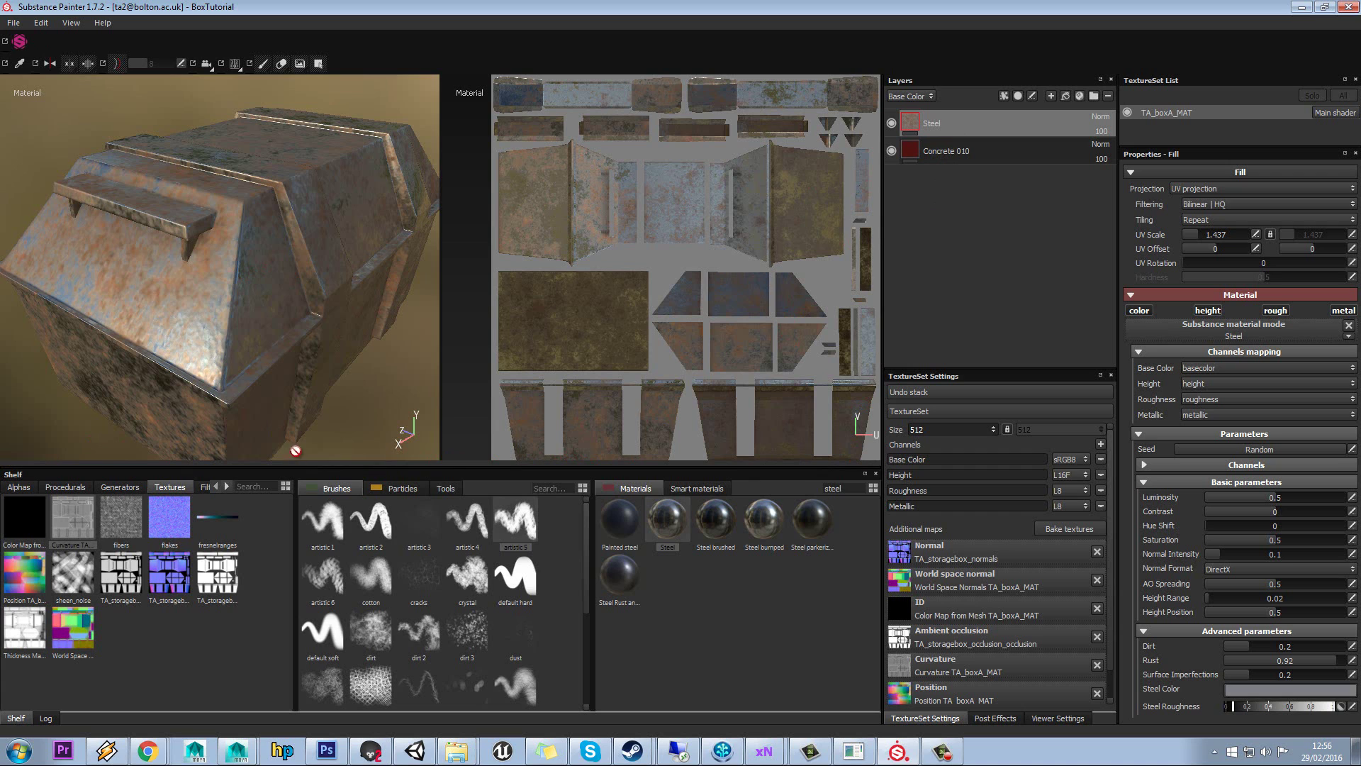
alt+drag(292, 330, 288, 324)
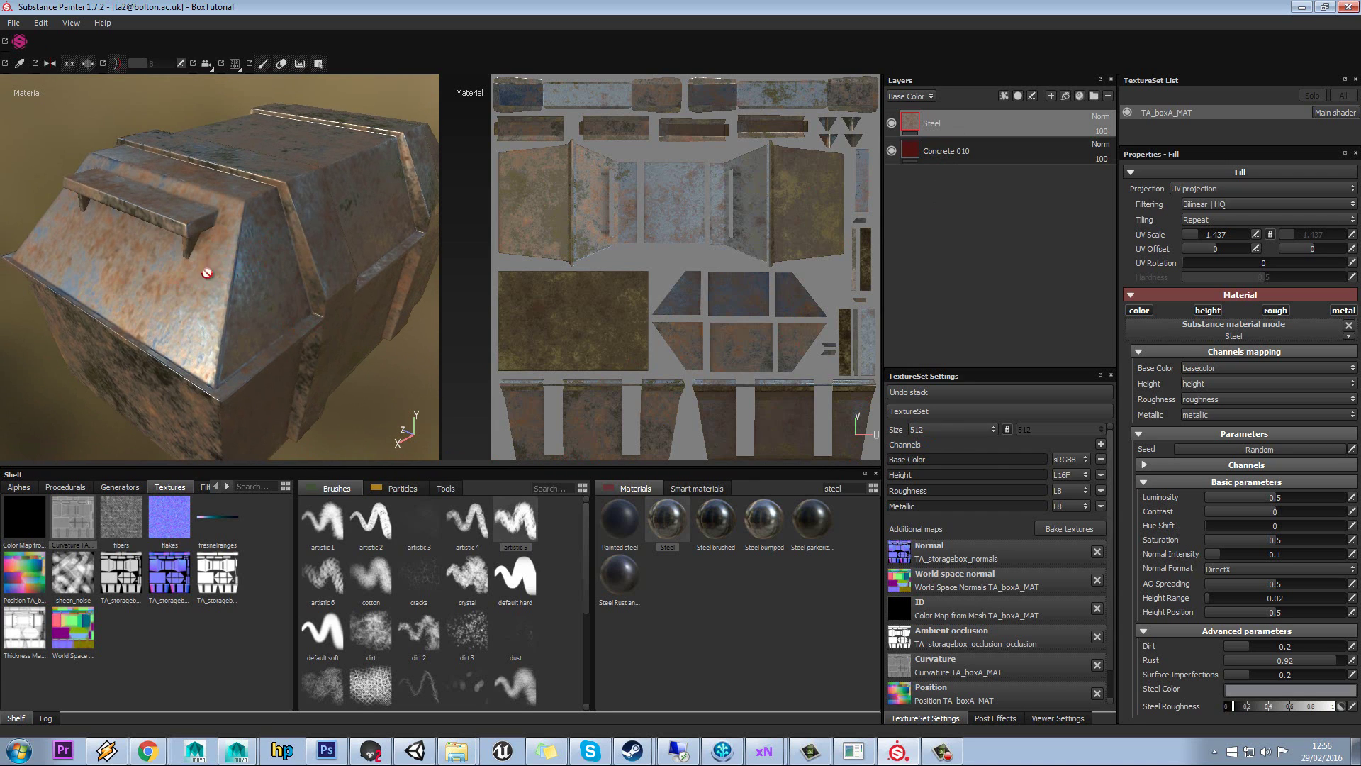
click(967, 431)
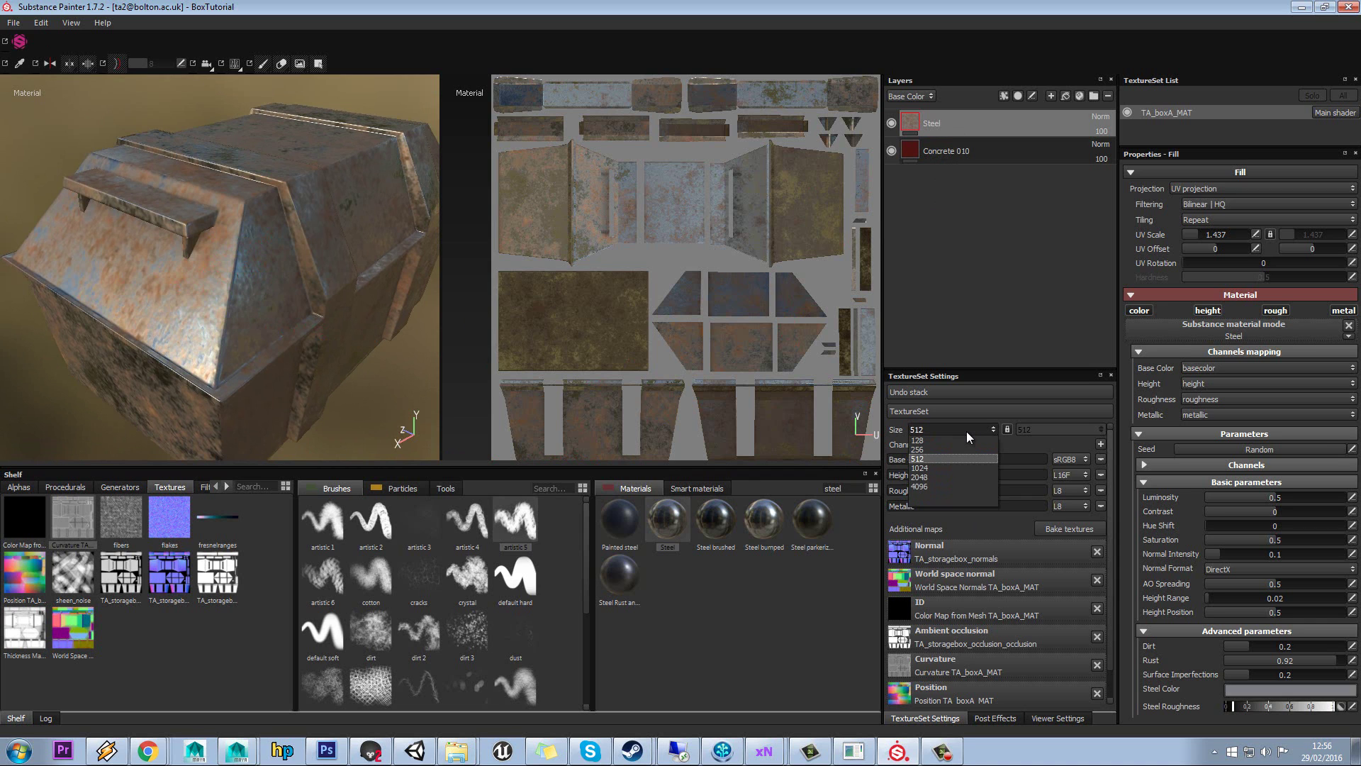
click(956, 468)
alt+drag(267, 295, 305, 285)
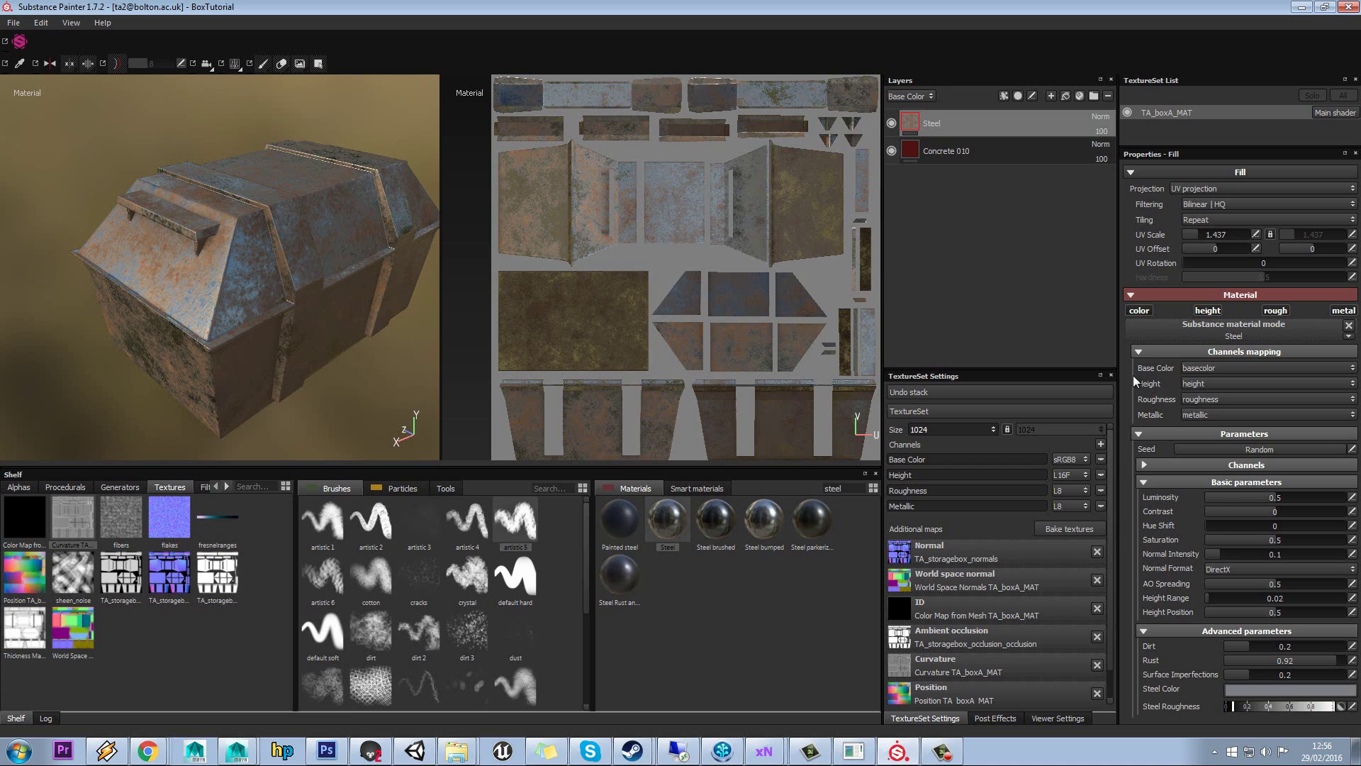
Step: Drag the Steel layer's Rust slider down to 0.13
click(1235, 660)
drag(1234, 658, 1241, 659)
alt+drag(360, 209, 297, 204)
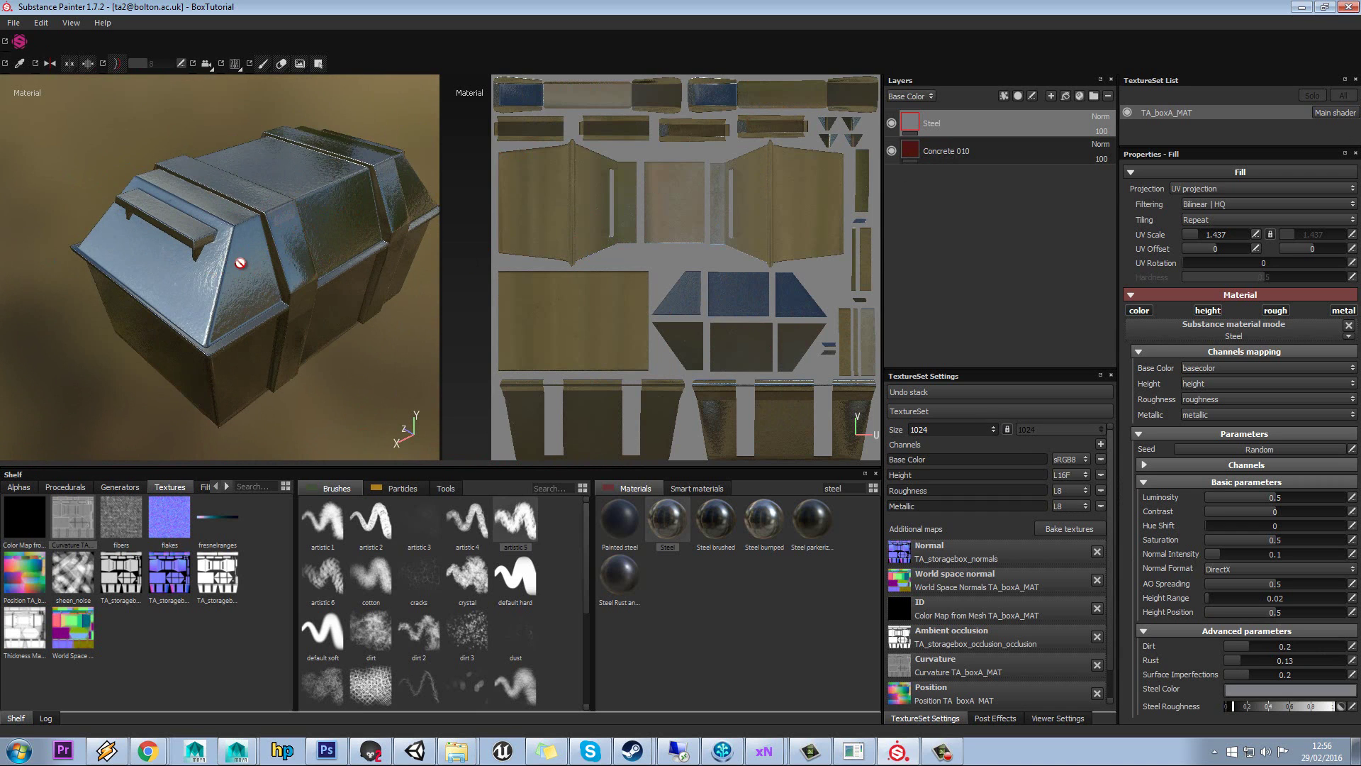
Step: Add a black mask to the Steel layer and select the 'default hard' brush
right_click(941, 122)
click(974, 112)
right_click(959, 122)
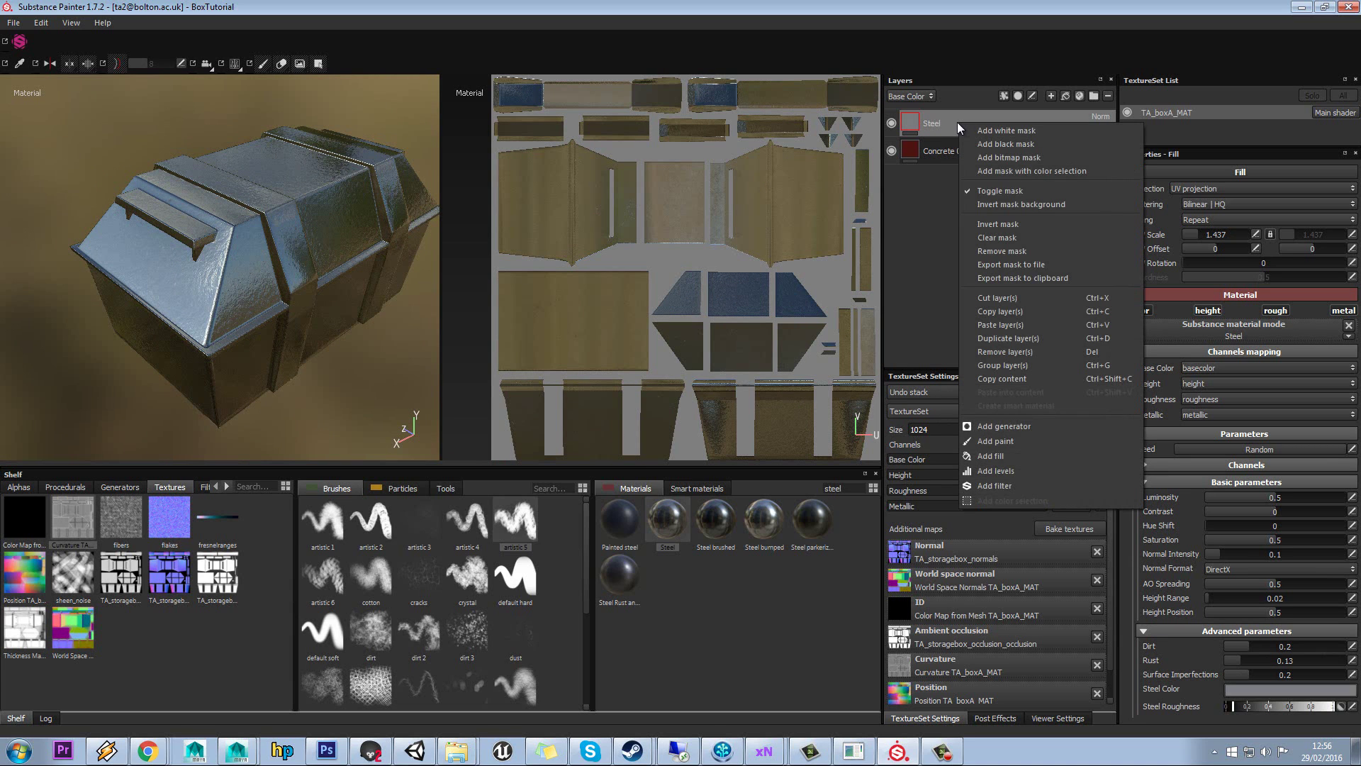
click(990, 145)
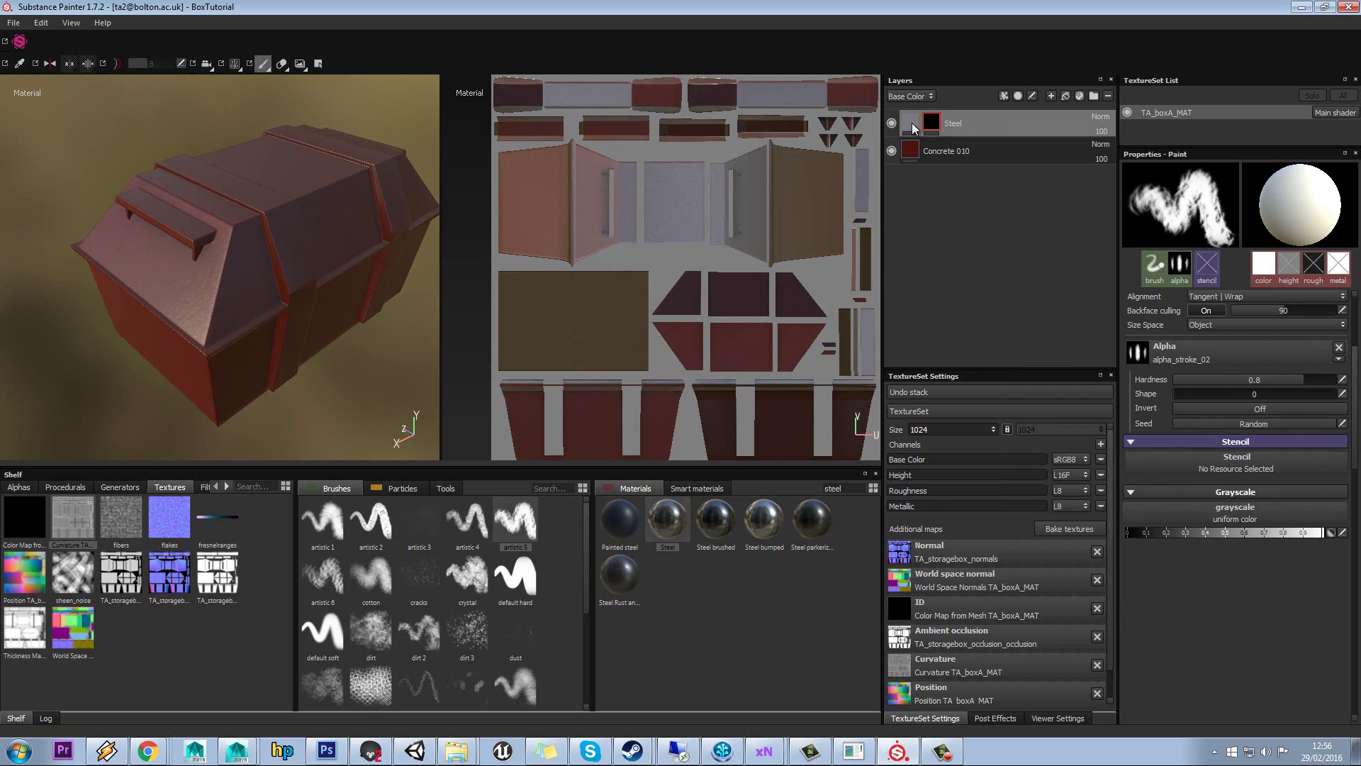
mouse_move(937, 126)
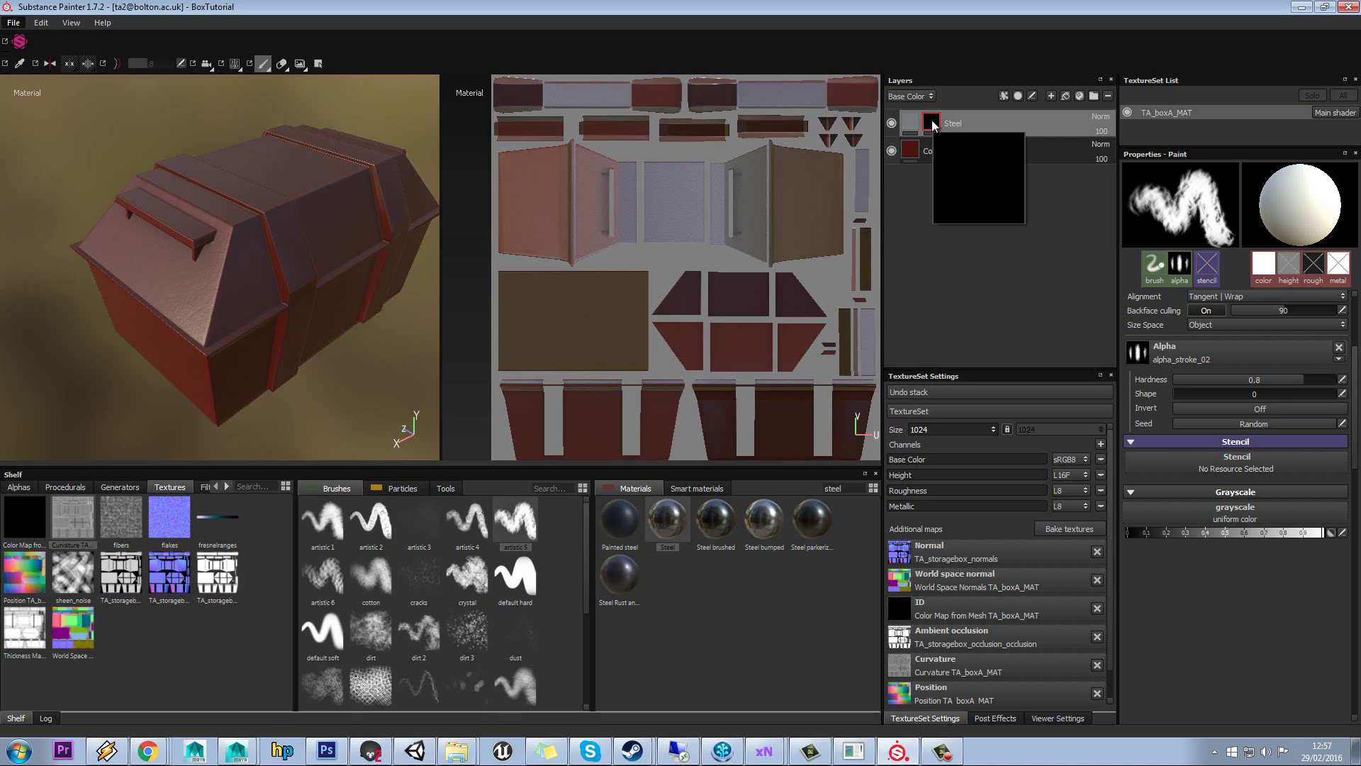
click(517, 585)
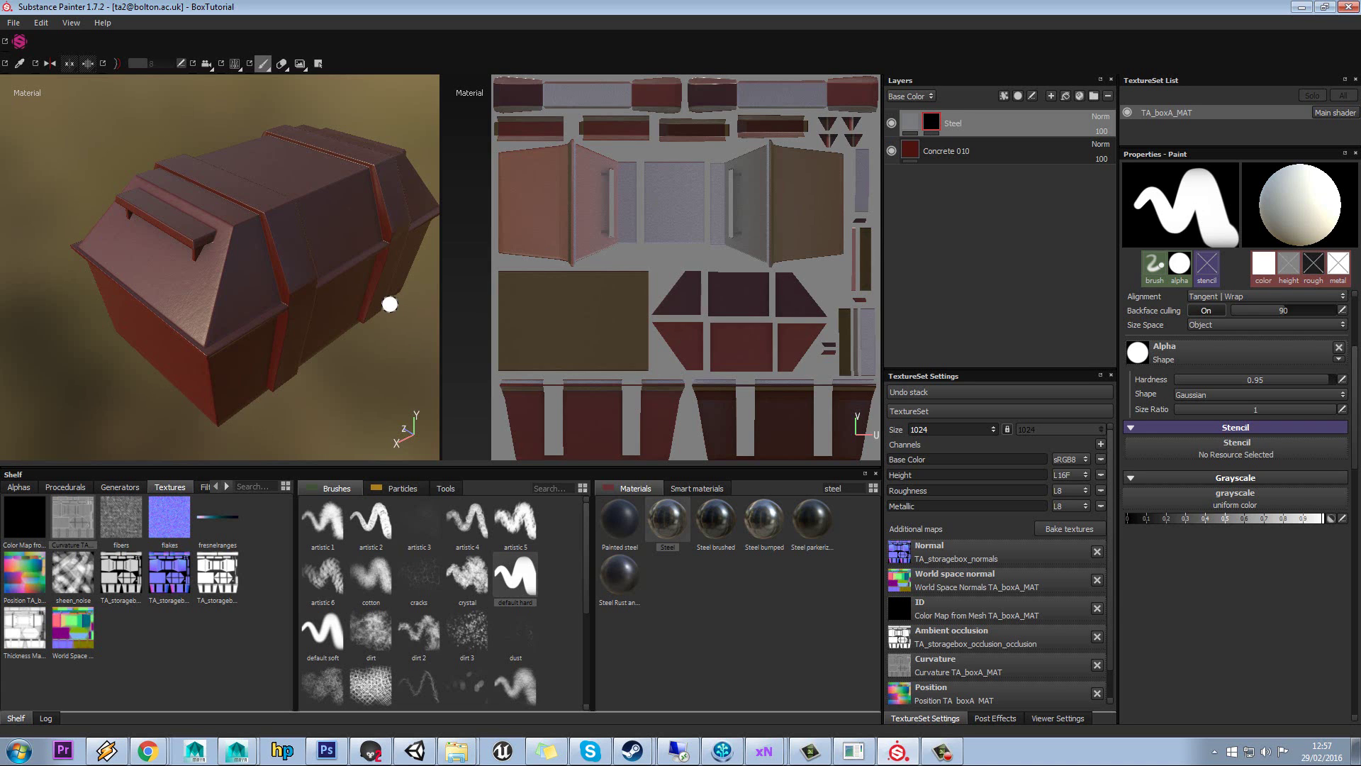
Step: Paint steel wear over the box's top and front corner, checking the mask on its own
mouse_move(284, 216)
mouse_down()
mouse_move(241, 284)
mouse_move(239, 231)
mouse_move(211, 332)
mouse_move(205, 315)
mouse_up()
mouse_move(213, 305)
alt+mouse_down()
mouse_move(274, 277)
mouse_move(265, 235)
mouse_move(174, 250)
mouse_move(137, 313)
mouse_move(227, 305)
mouse_move(215, 311)
alt+mouse_up()
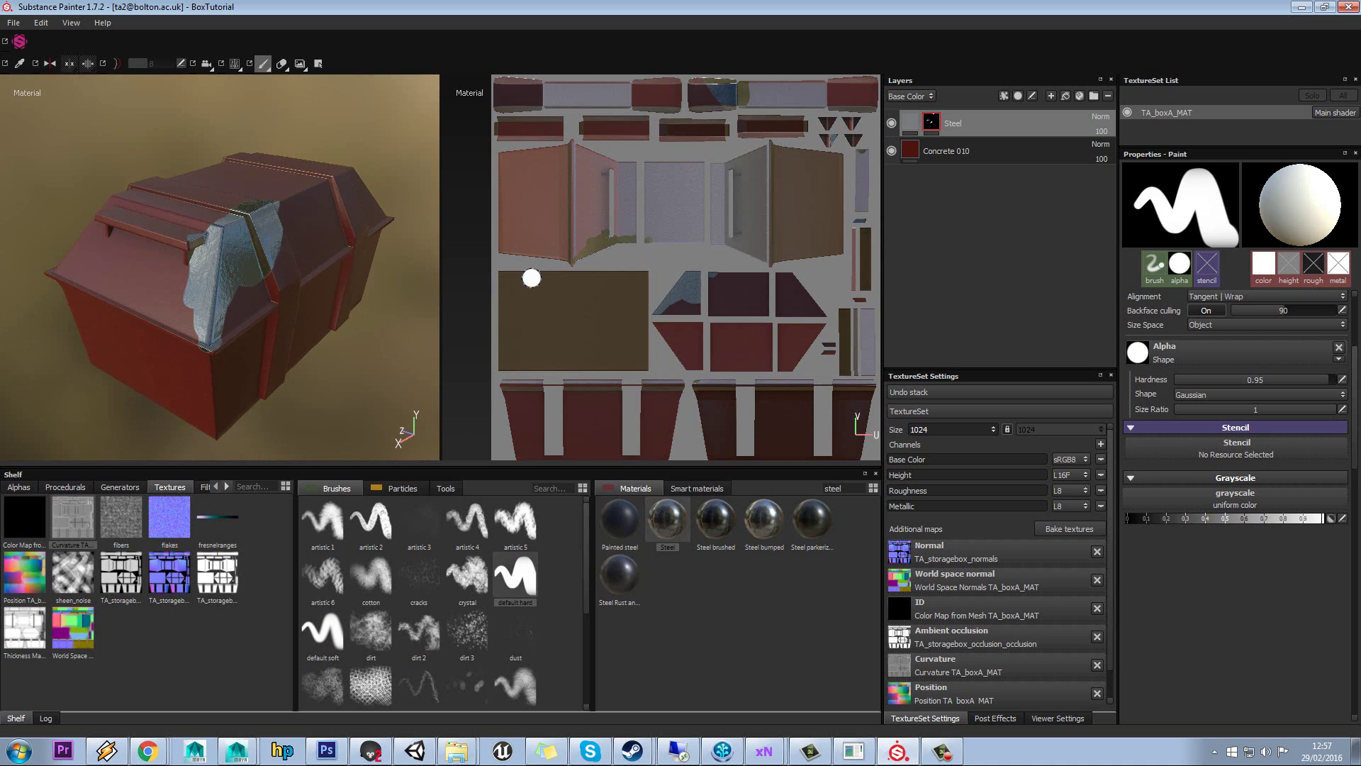
alt+click(934, 128)
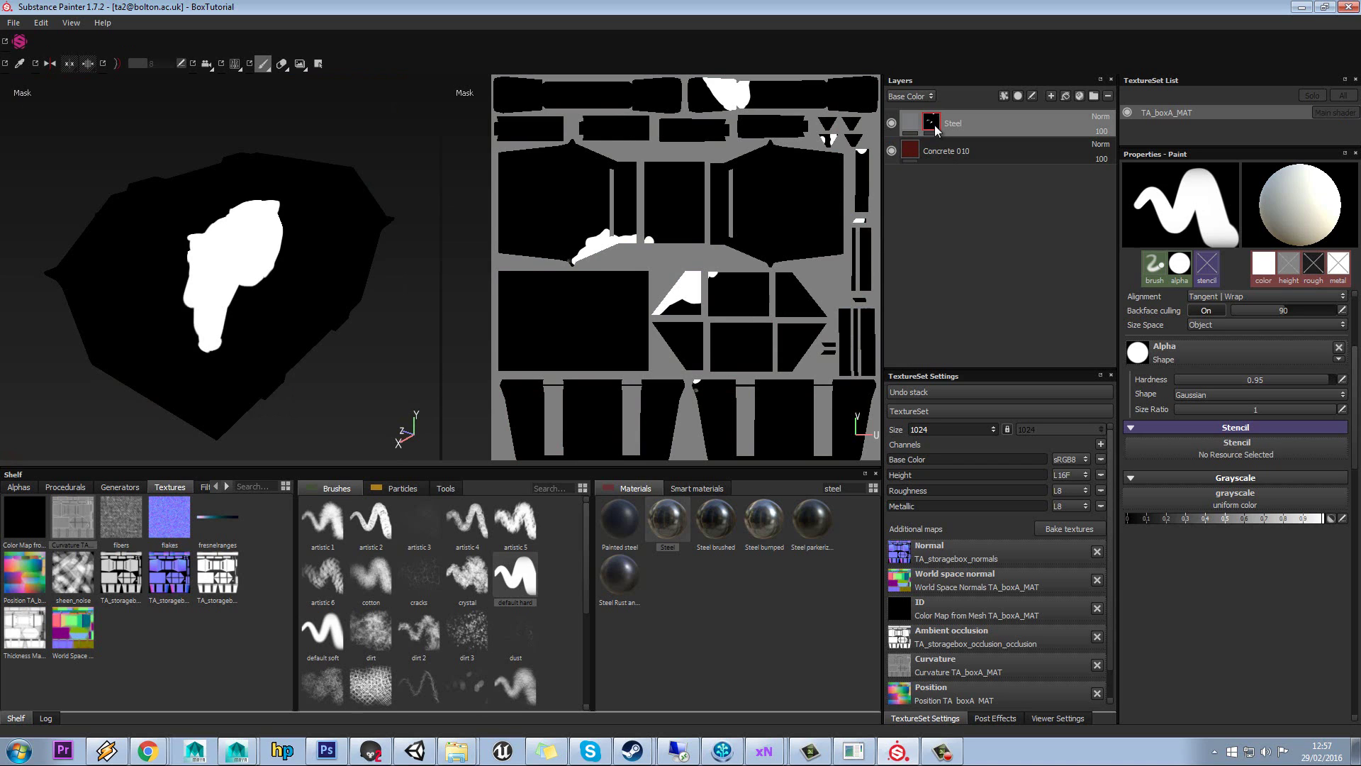
mouse_move(516, 291)
mouse_down()
mouse_move(519, 319)
mouse_move(584, 349)
mouse_move(621, 342)
mouse_move(634, 279)
mouse_up()
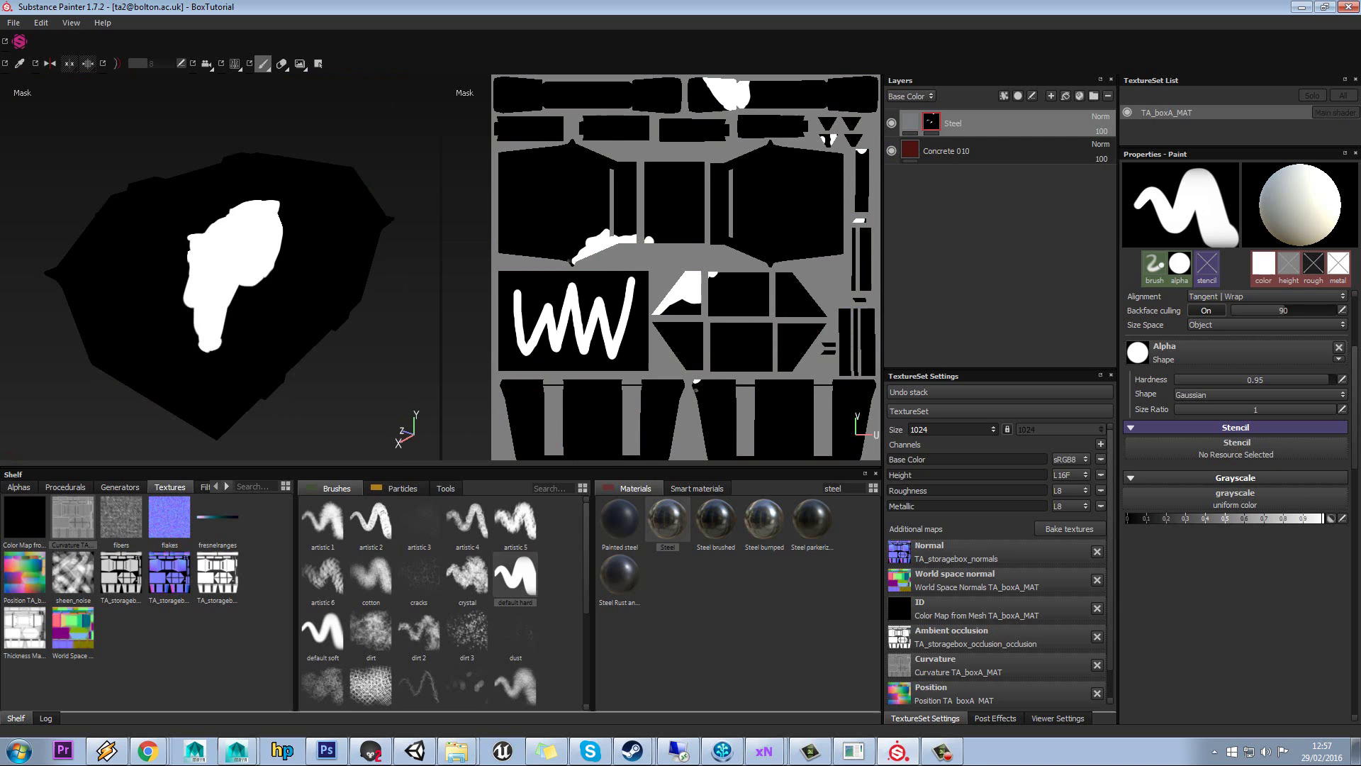
click(914, 125)
mouse_move(293, 313)
alt+mouse_down()
mouse_move(280, 145)
mouse_move(303, 119)
mouse_move(289, 325)
alt+mouse_up()
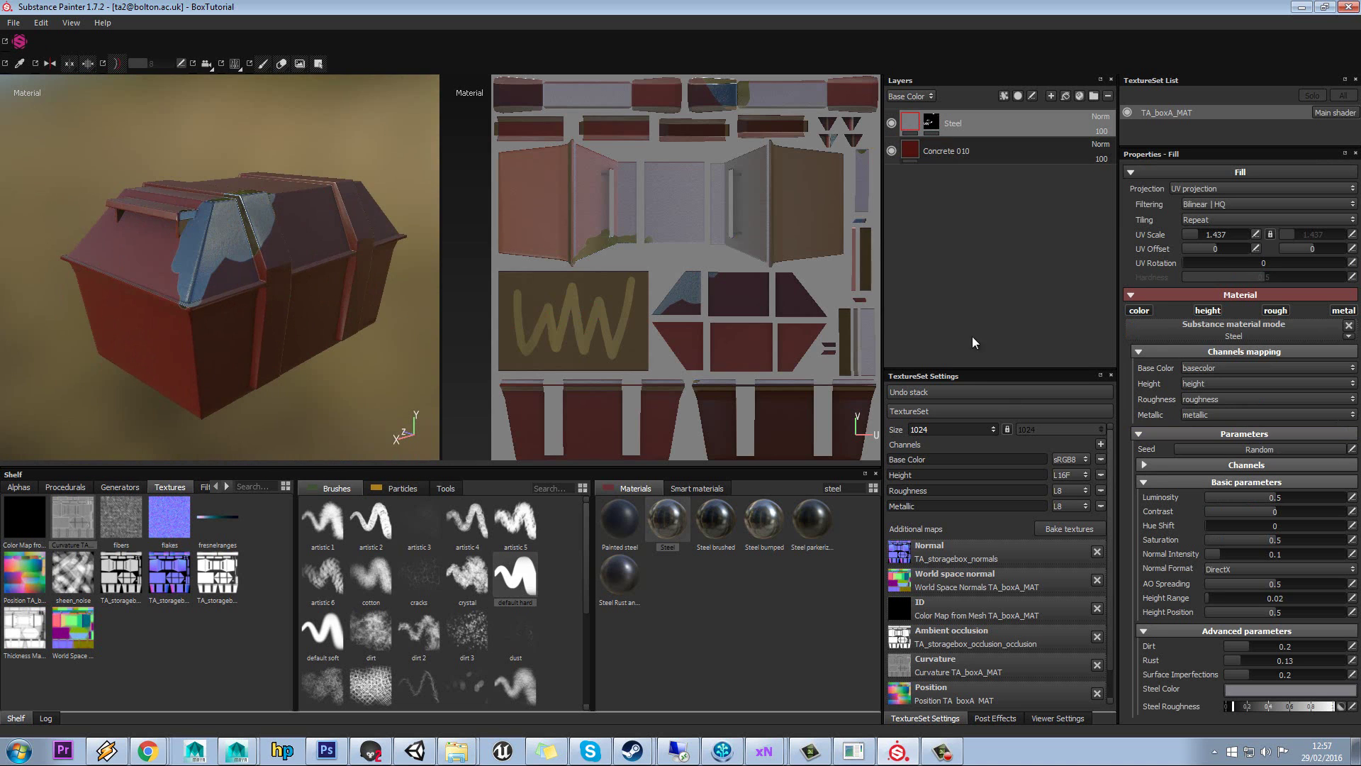
Step: Paint partial steel patches across the lid with a 0.49 mid-grey brush
click(929, 126)
click(1223, 517)
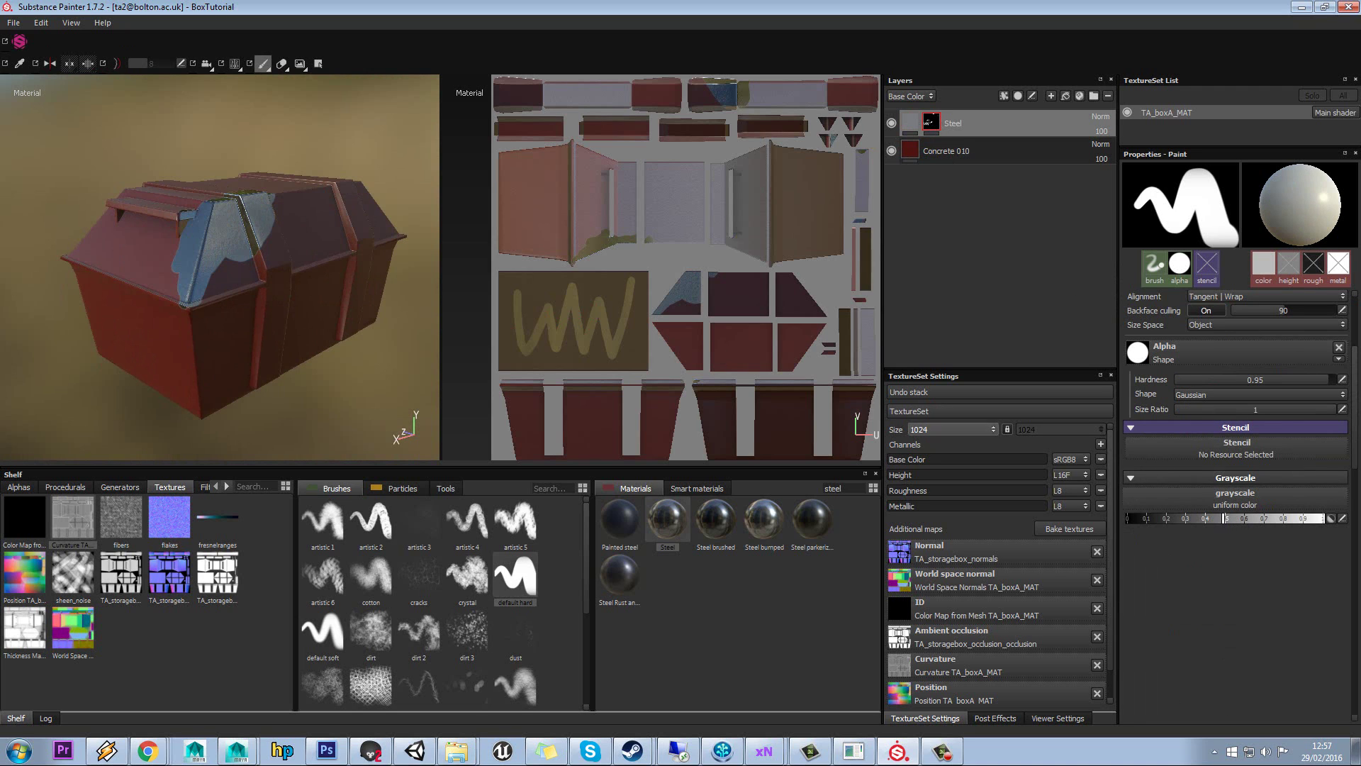
mouse_move(326, 228)
alt+mouse_down()
mouse_move(262, 261)
mouse_move(274, 250)
alt+mouse_up()
mouse_move(275, 244)
mouse_down()
mouse_move(306, 221)
mouse_move(262, 236)
mouse_move(296, 210)
mouse_up()
scroll(295, 213, up, 6)
mouse_move(128, 226)
mouse_down()
mouse_move(198, 192)
mouse_move(237, 204)
mouse_move(239, 219)
mouse_move(180, 234)
mouse_up()
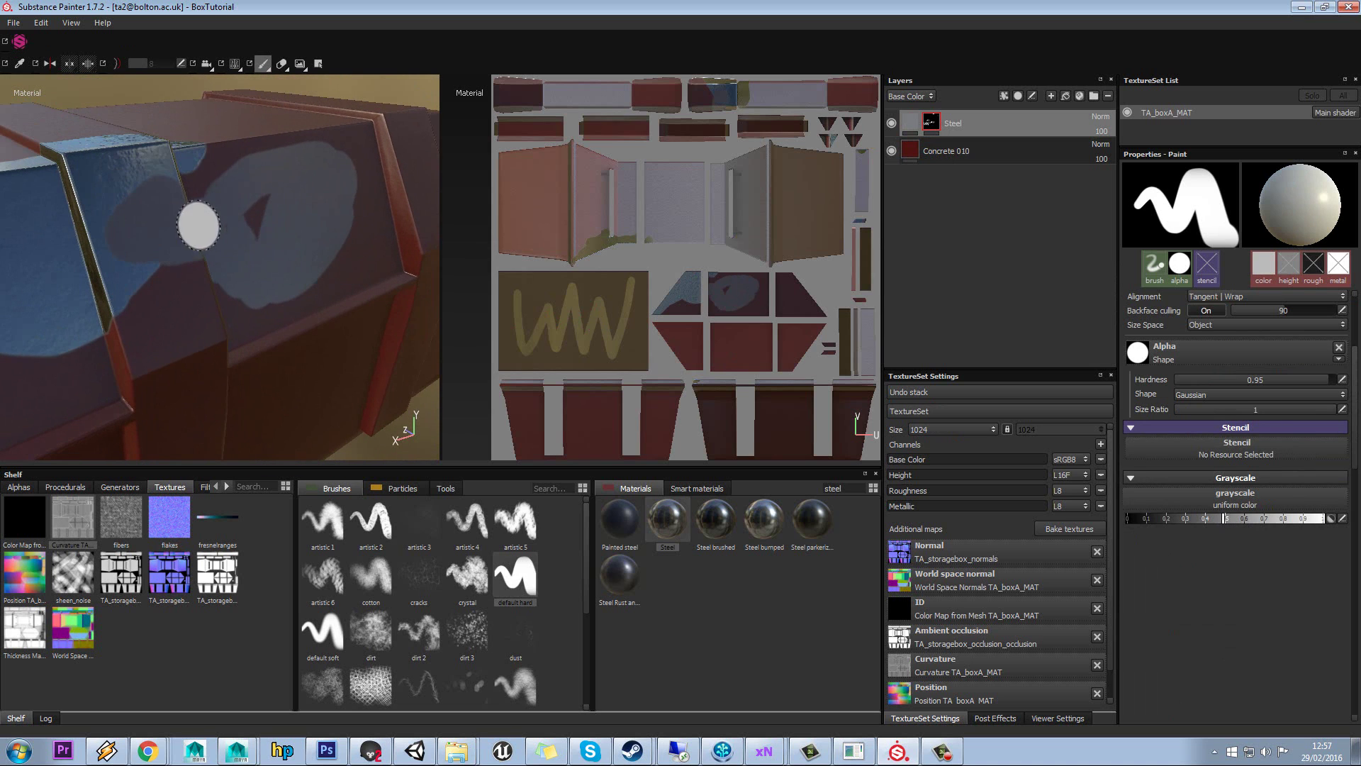
scroll(252, 216, down, 6)
alt+drag(322, 205, 350, 193)
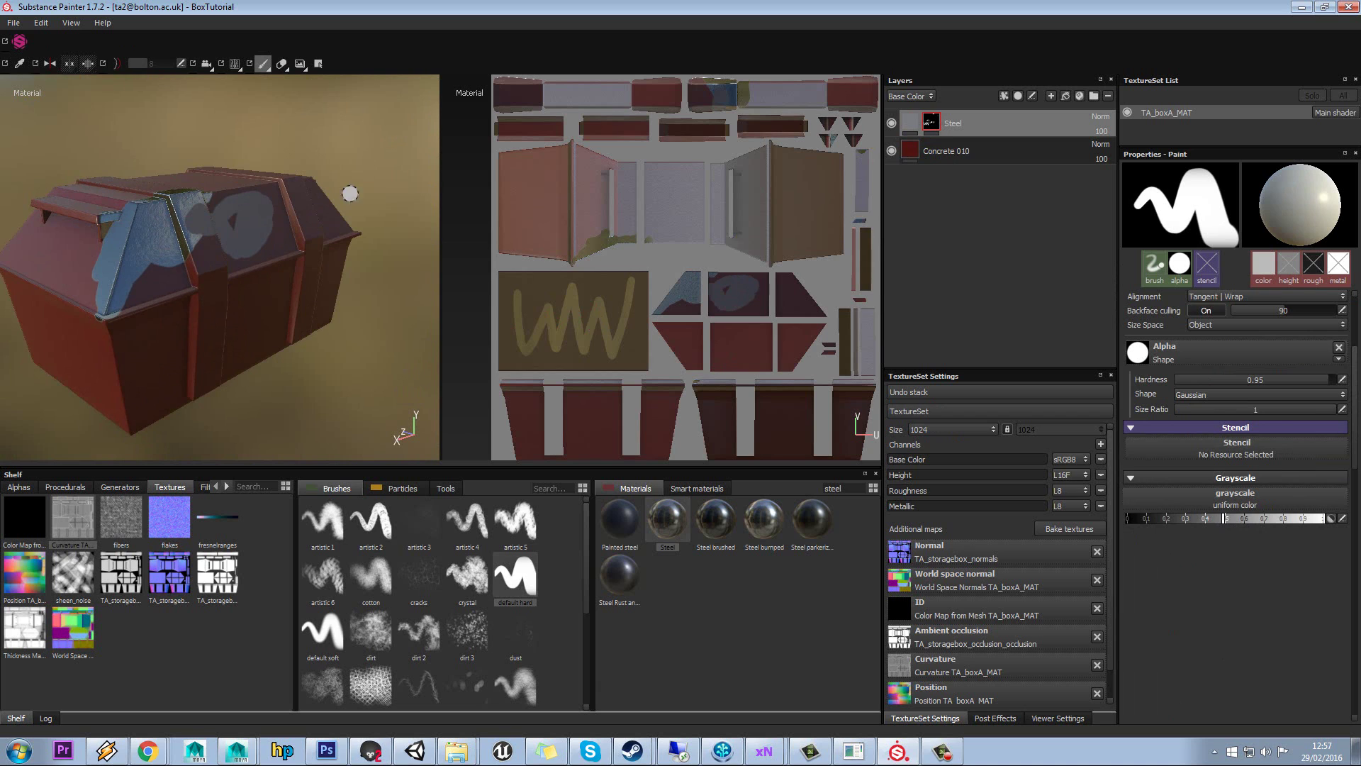
Step: Clear the Steel layer's mask, erasing every hand-painted steel patch
right_click(933, 125)
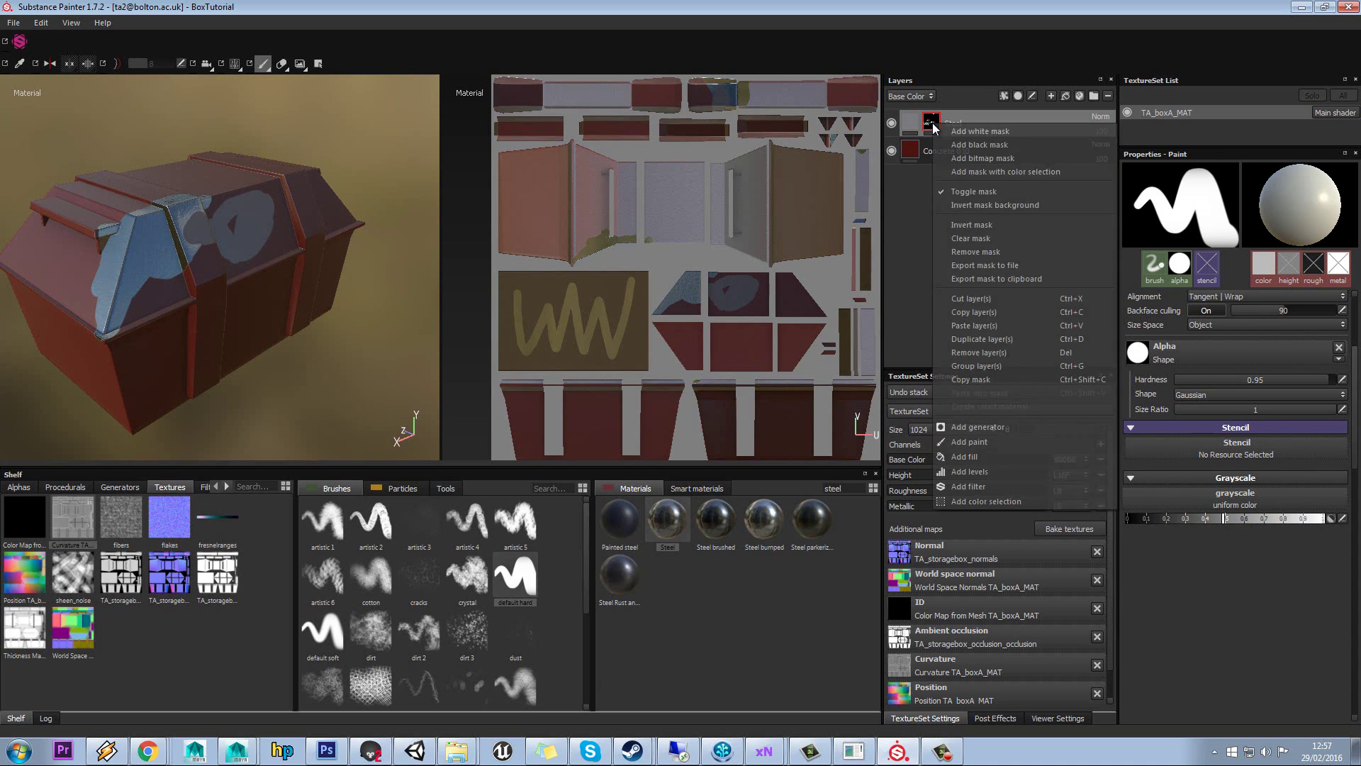
click(981, 239)
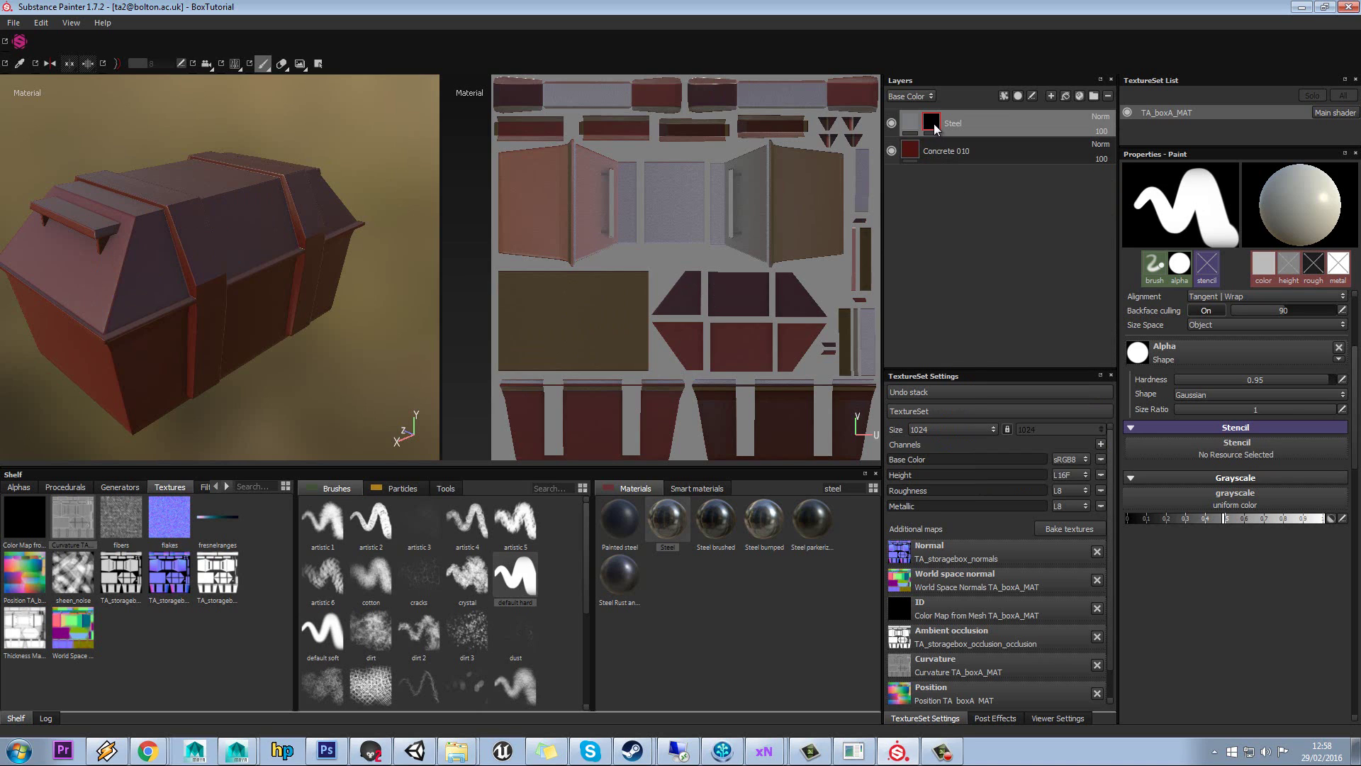
mouse_move(935, 127)
Step: Add a generator to the Steel mask and set it to MG Metal Edge Wear
right_click(934, 125)
click(1008, 421)
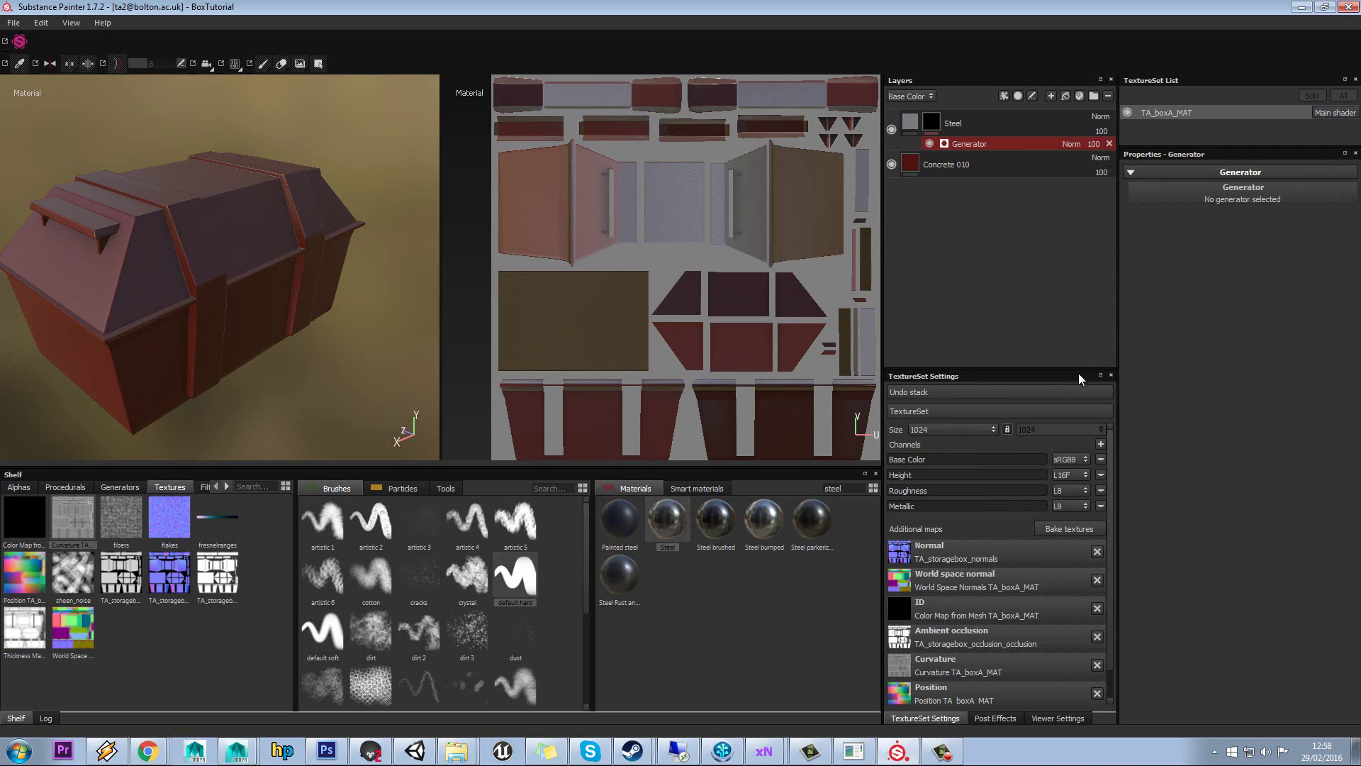
click(1220, 194)
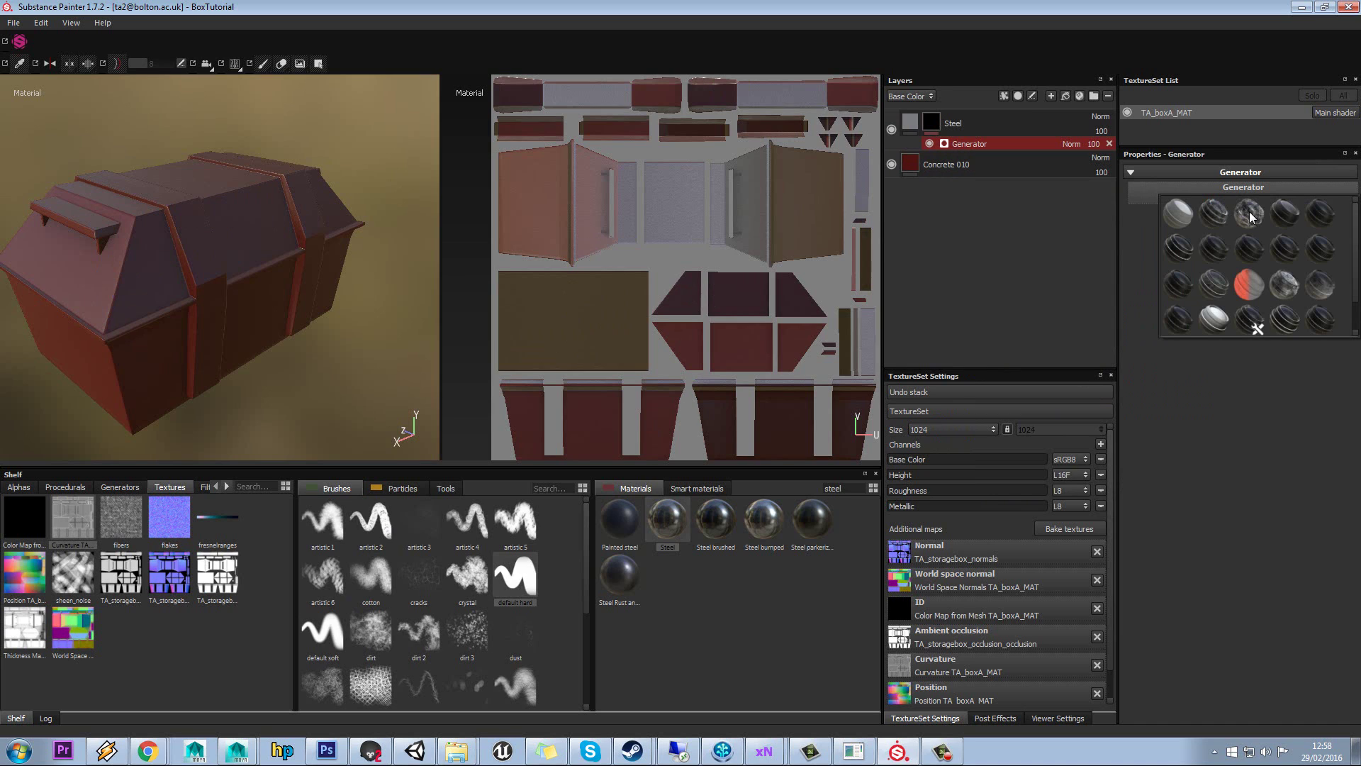
mouse_move(1251, 216)
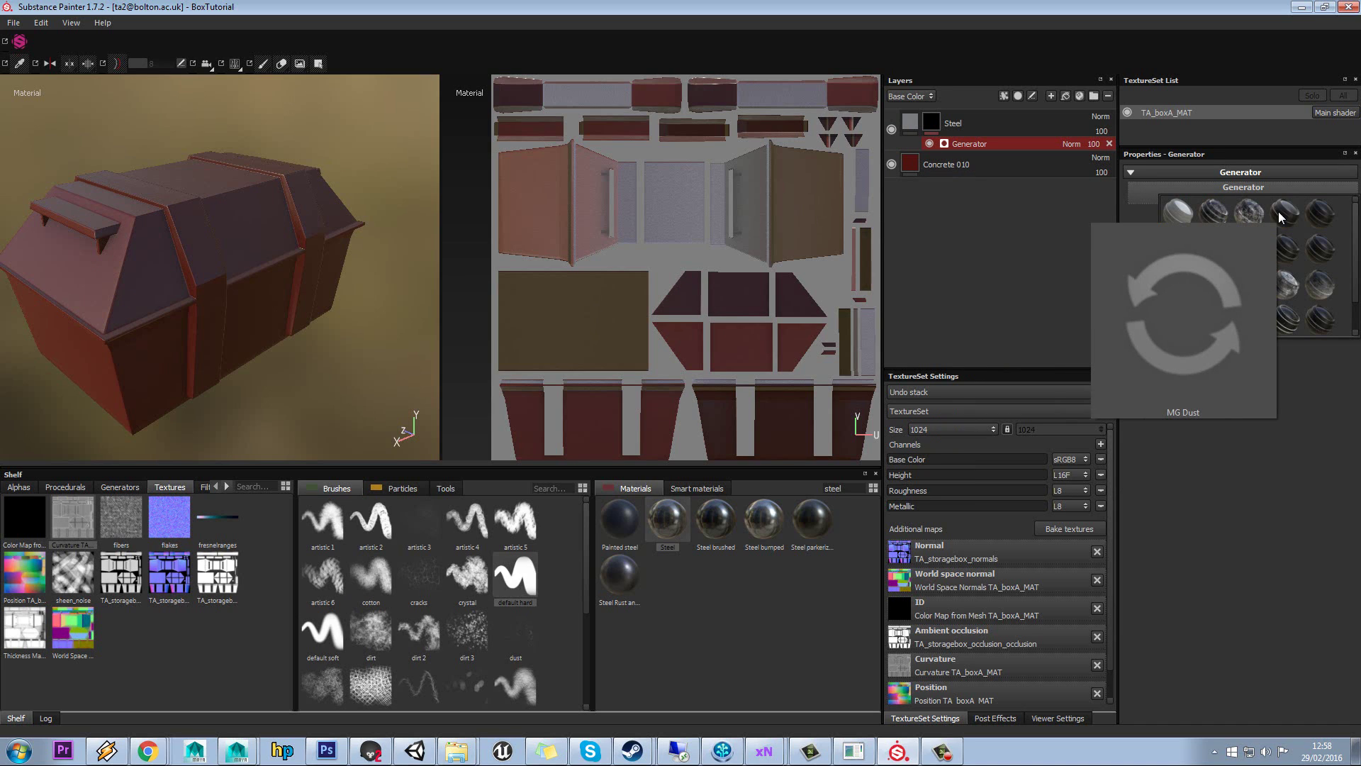
mouse_move(1320, 214)
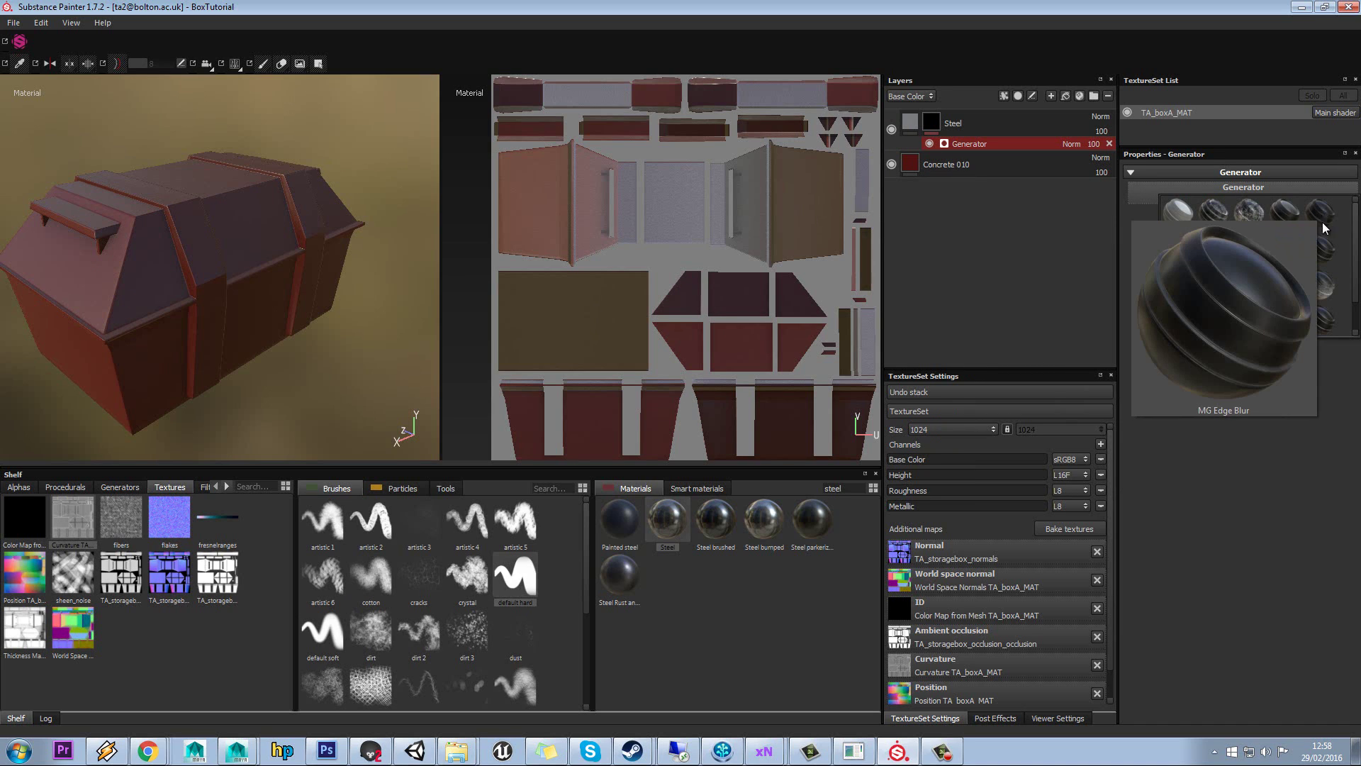
mouse_move(1326, 256)
mouse_move(1179, 252)
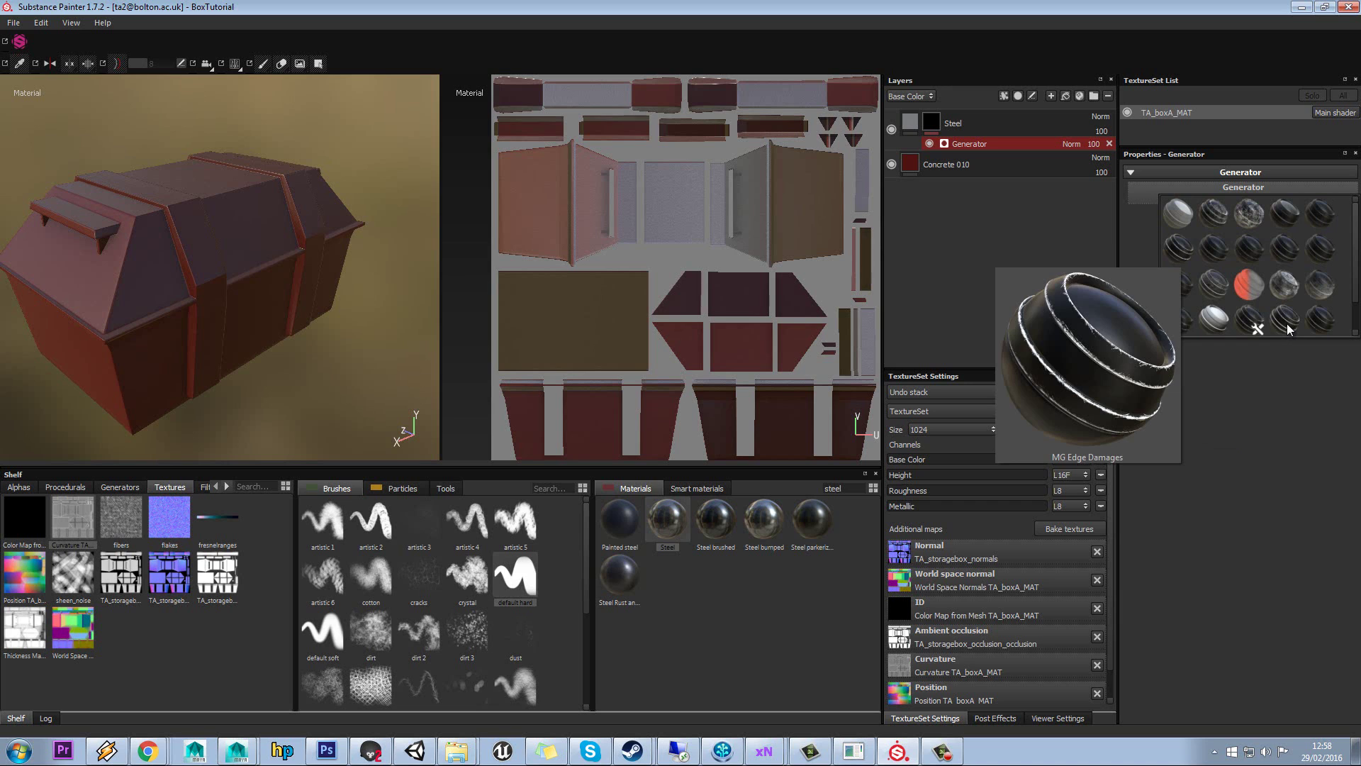
mouse_move(1288, 327)
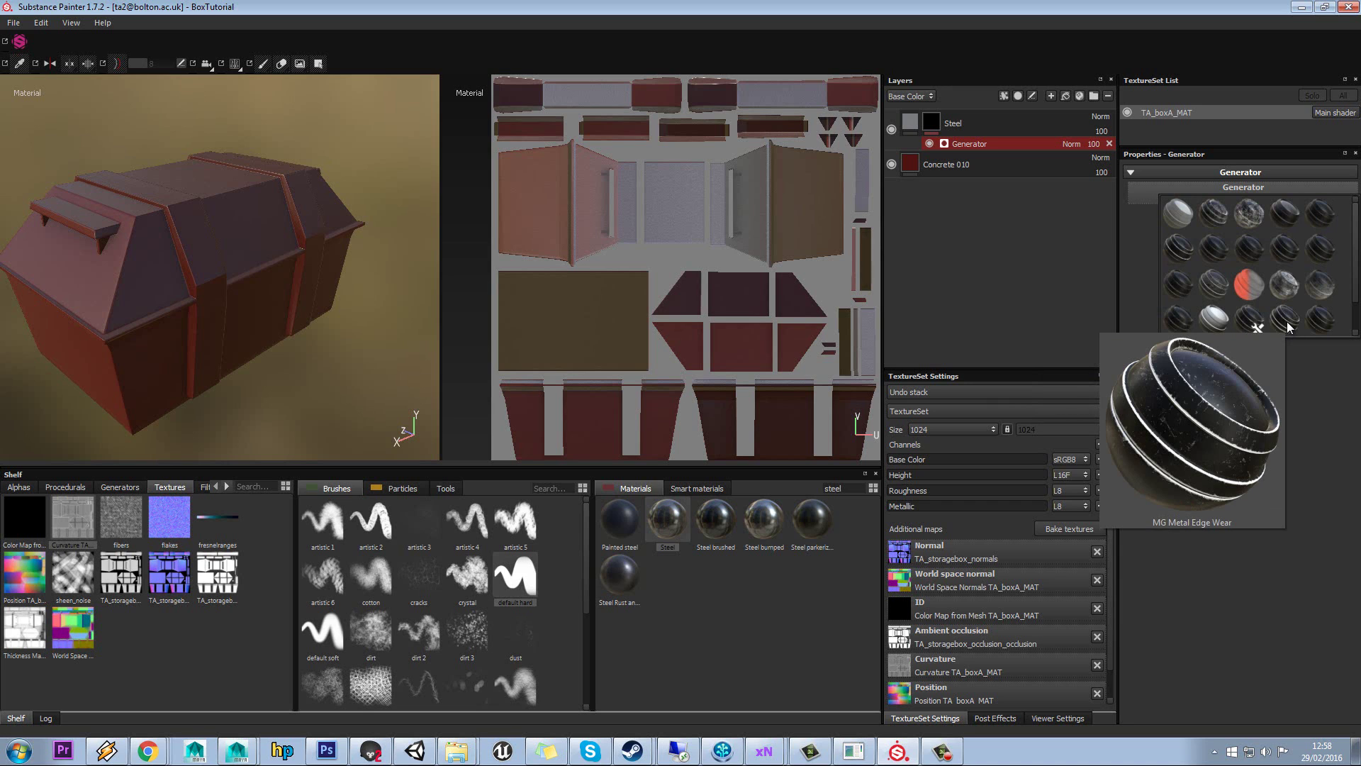
click(1289, 327)
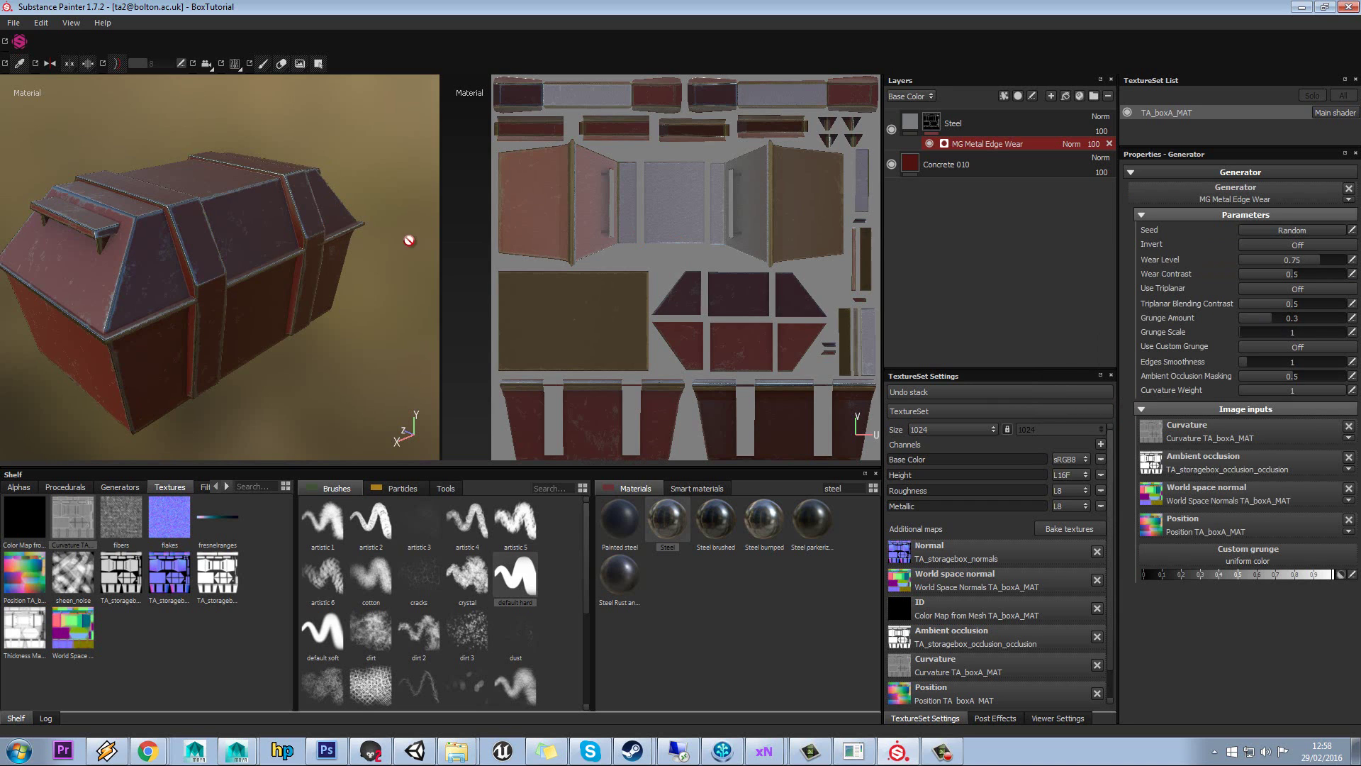
alt+drag(183, 206, 368, 228)
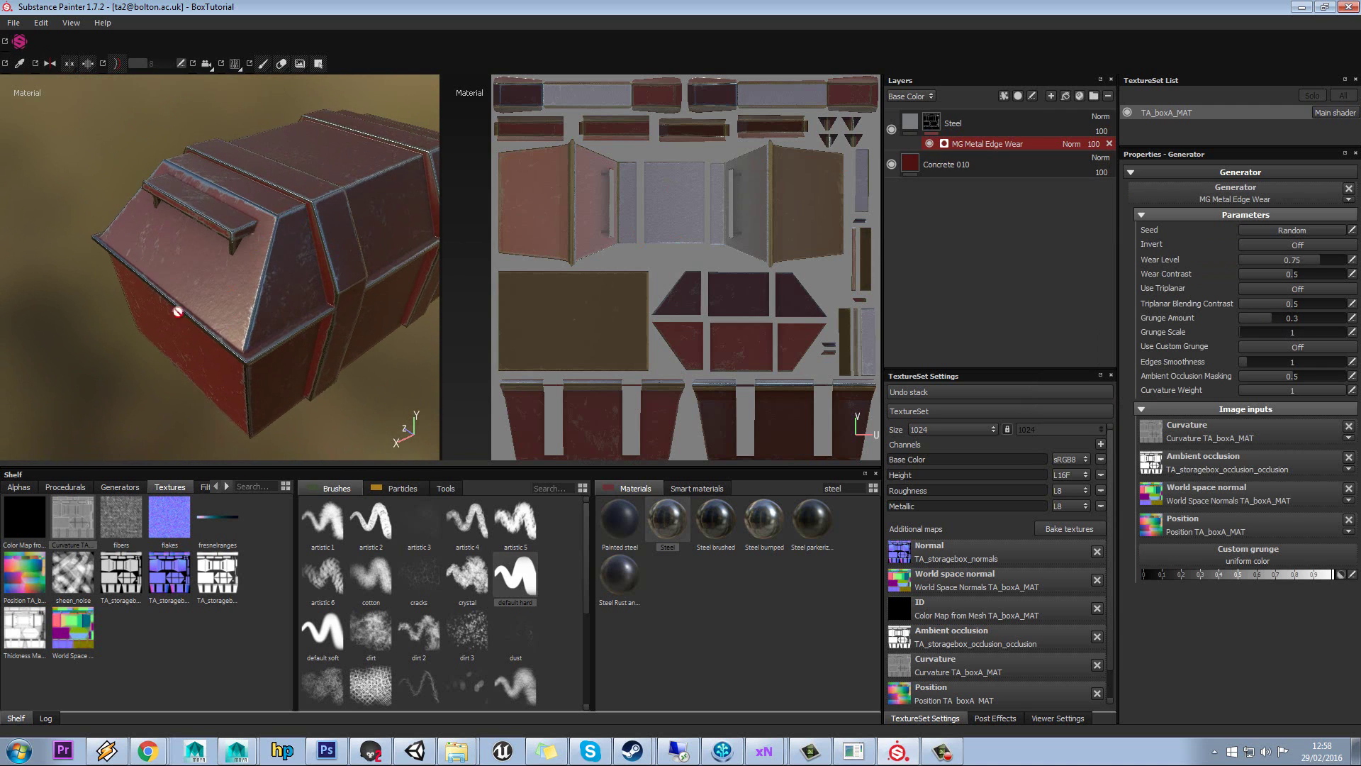
alt+drag(315, 283, 321, 285)
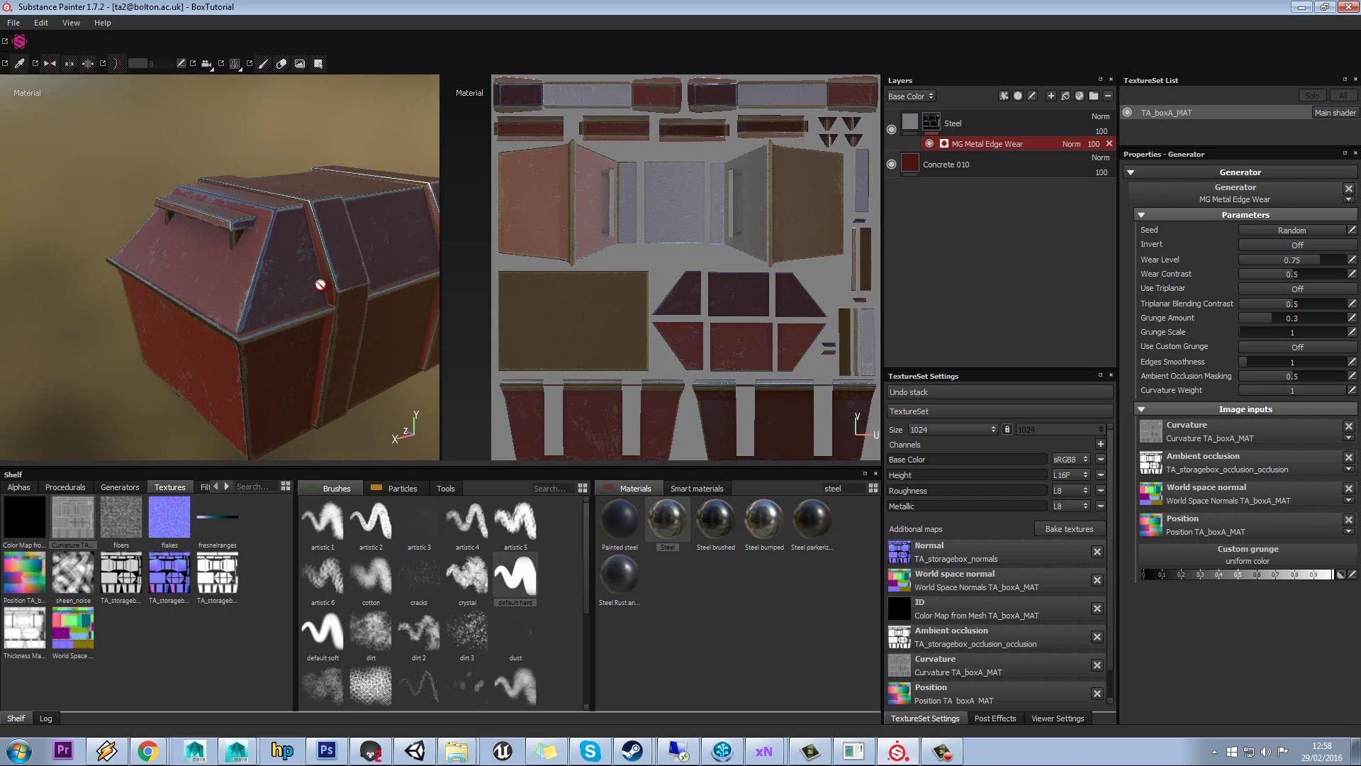
click(935, 121)
mouse_move(312, 240)
alt+mouse_down()
mouse_move(355, 202)
mouse_move(341, 168)
mouse_move(310, 254)
alt+mouse_up()
click(912, 126)
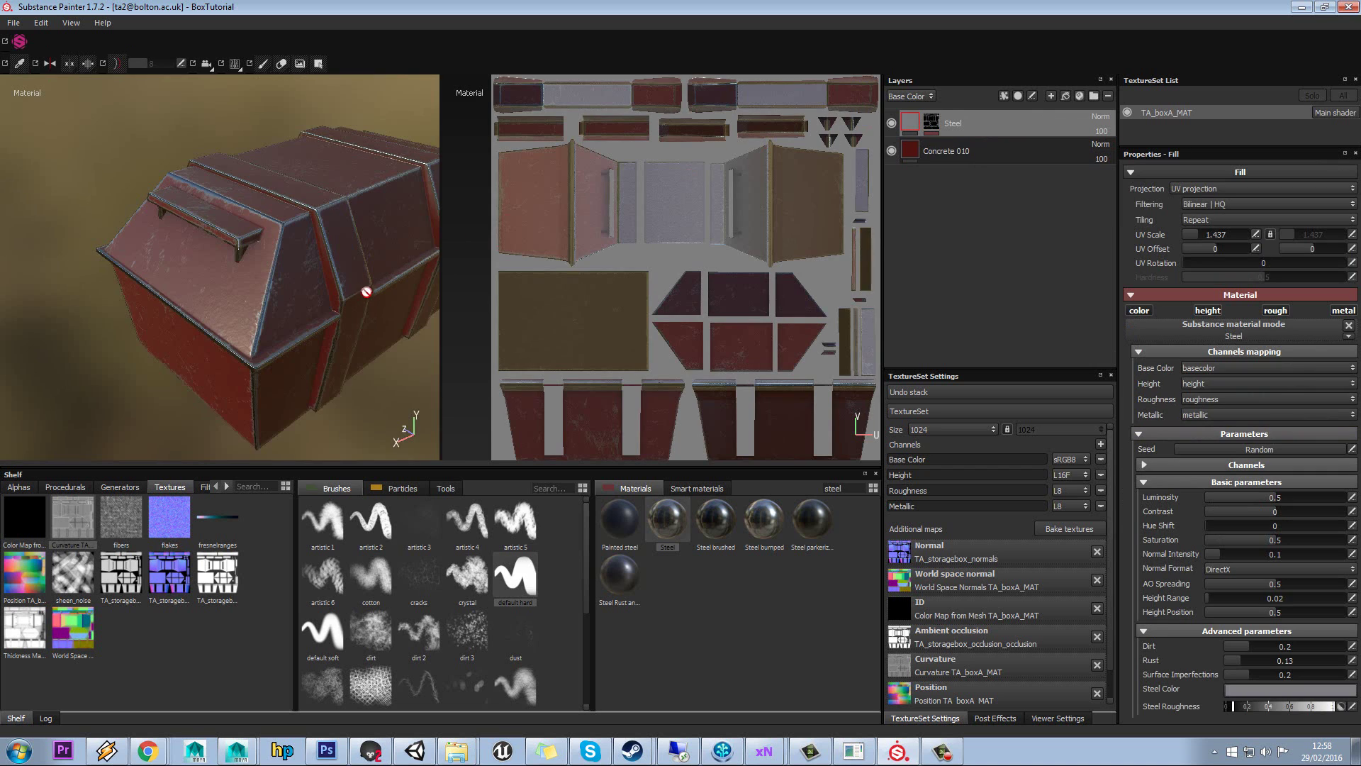
mouse_move(364, 292)
alt+mouse_down()
mouse_move(311, 276)
mouse_move(340, 280)
alt+mouse_up()
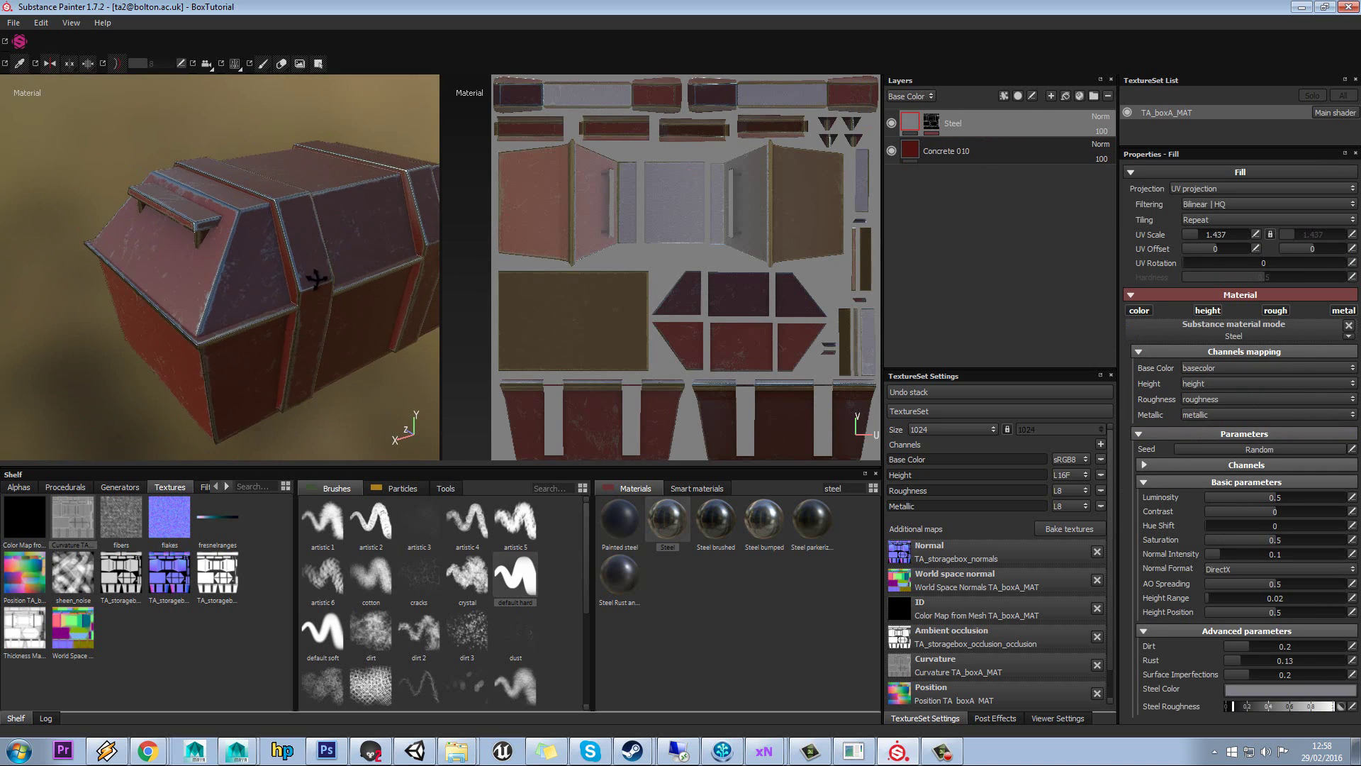
click(934, 126)
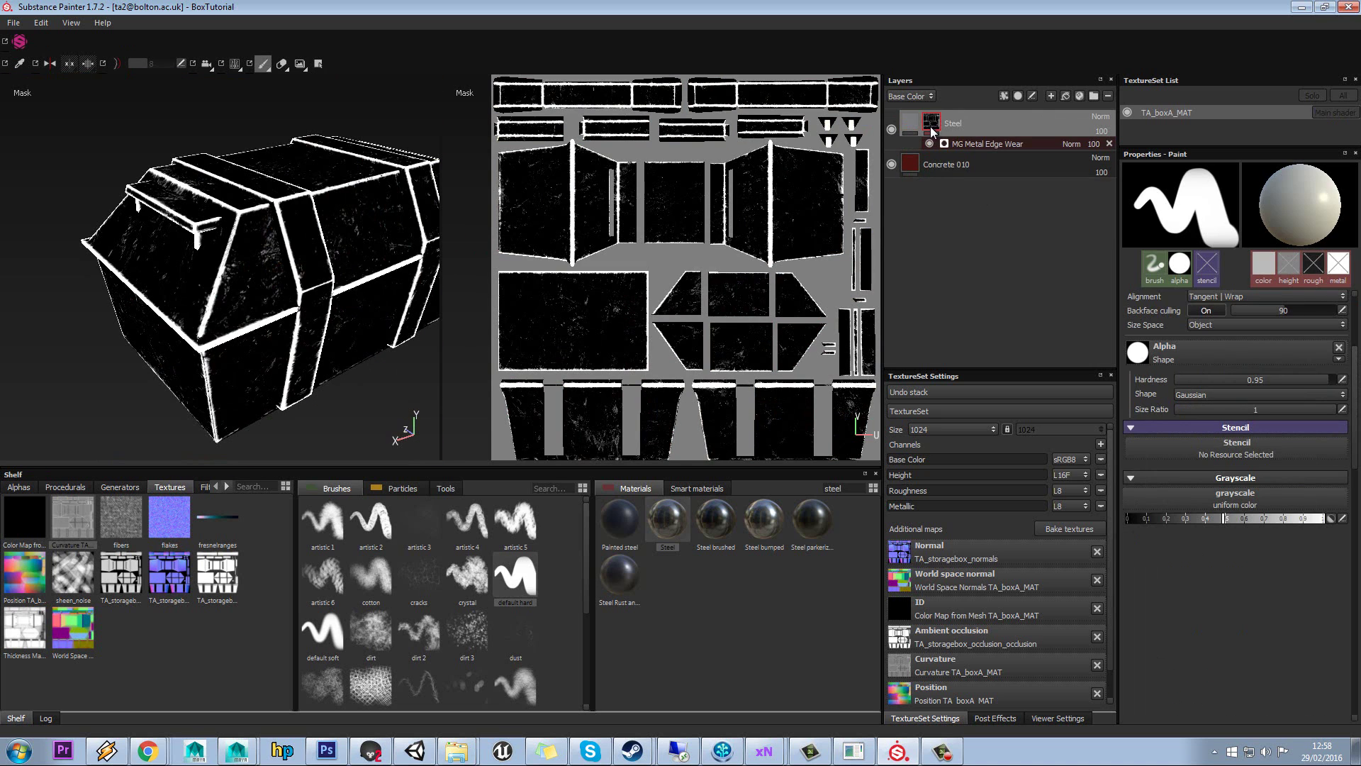
click(912, 126)
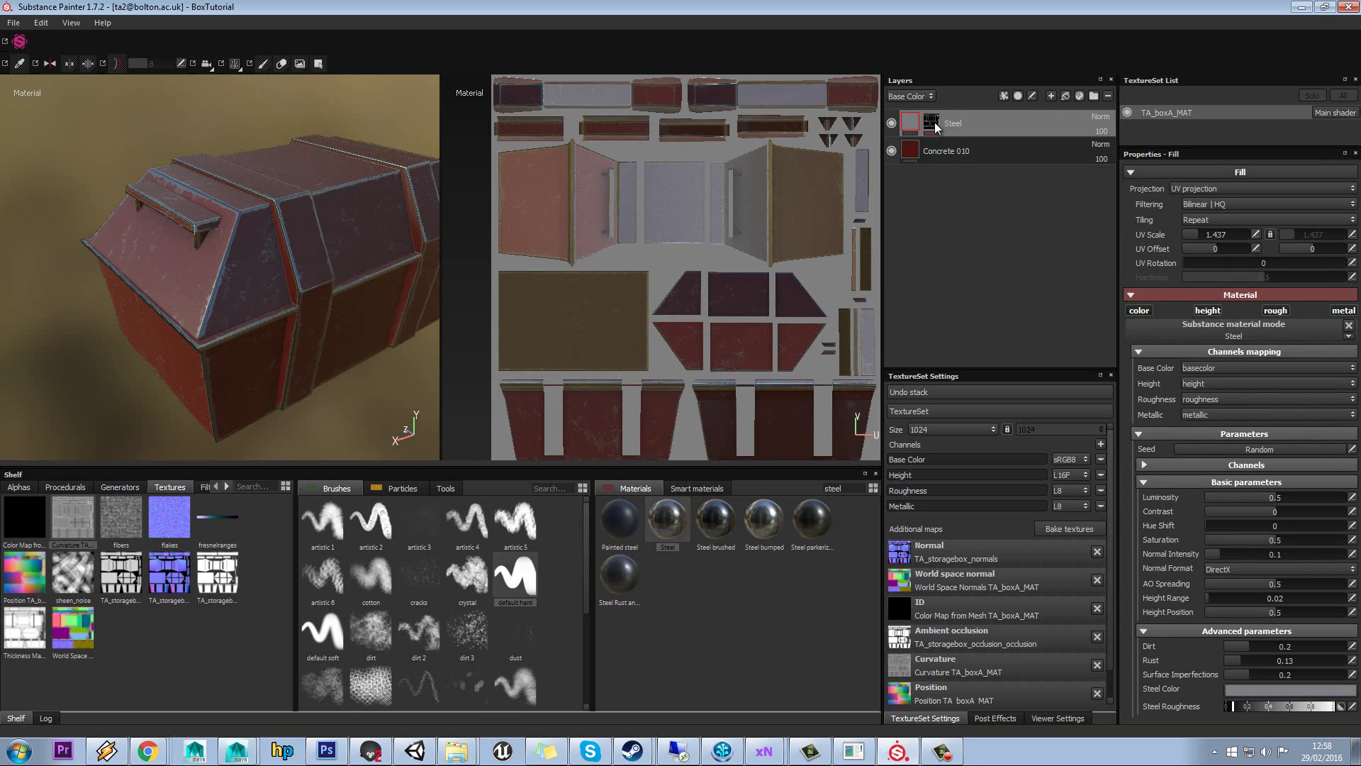
click(934, 126)
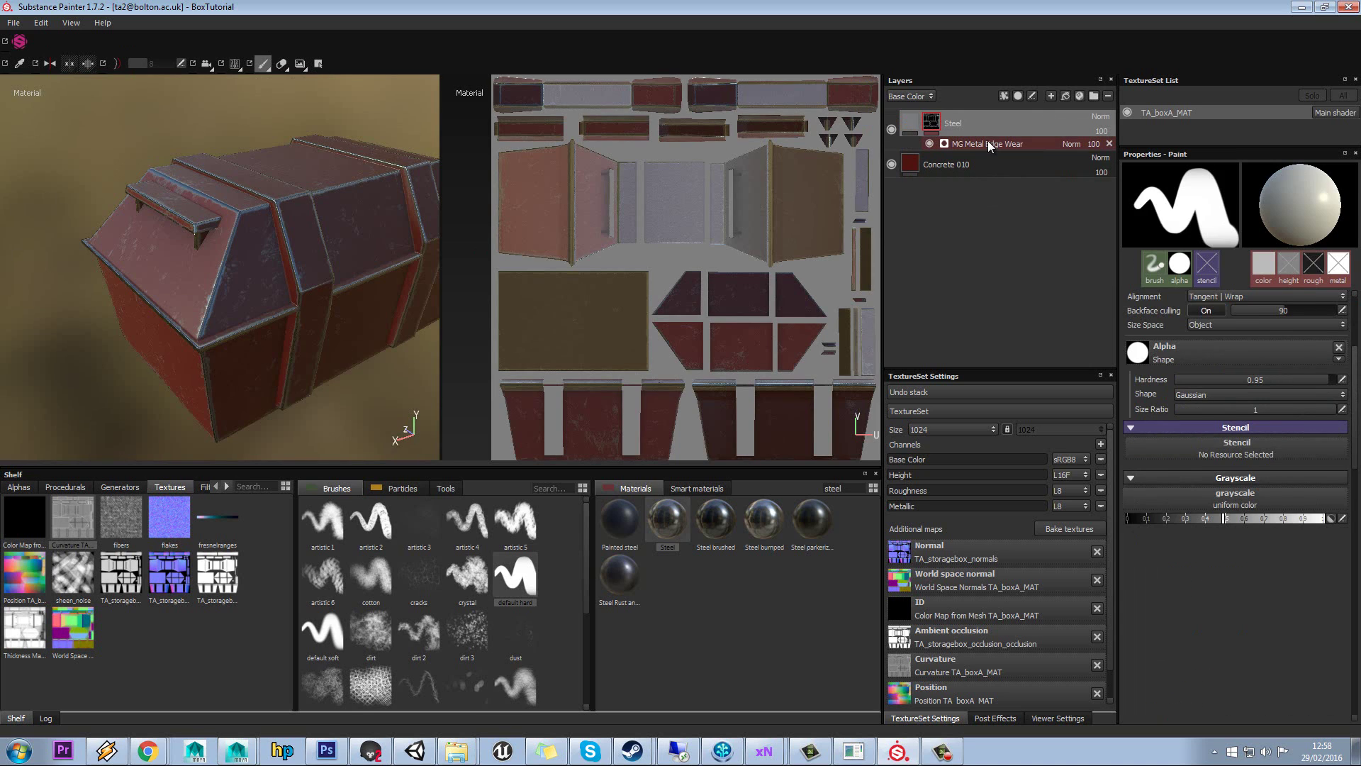
Step: Adjust the Metal Edge Wear grunge amount, edges smoothness to 0.64 and curvature weight to 0.43
click(988, 141)
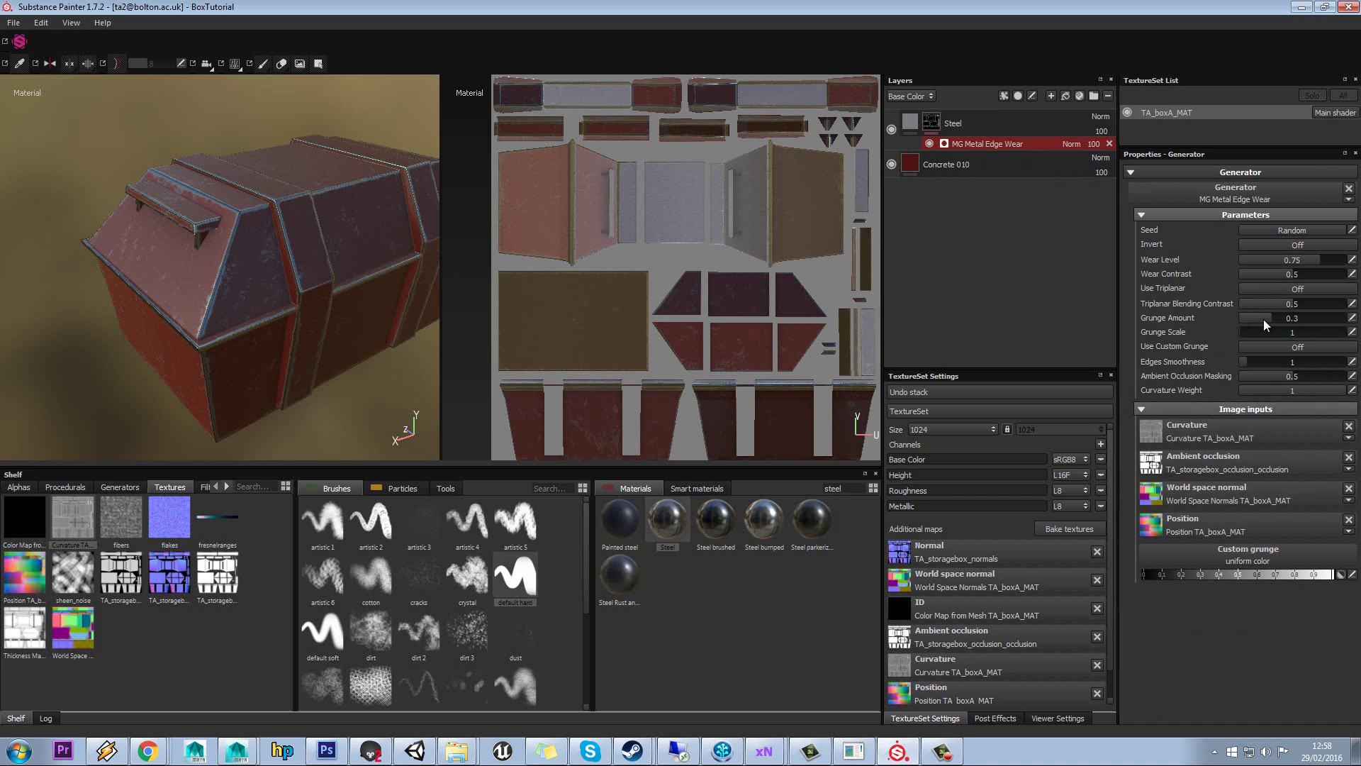
mouse_move(1264, 319)
mouse_down()
mouse_move(1317, 321)
mouse_move(1244, 334)
mouse_move(1257, 318)
mouse_up()
mouse_move(1252, 364)
mouse_down()
mouse_move(1307, 365)
mouse_move(1237, 366)
mouse_move(1260, 372)
mouse_up()
drag(1336, 392, 1262, 387)
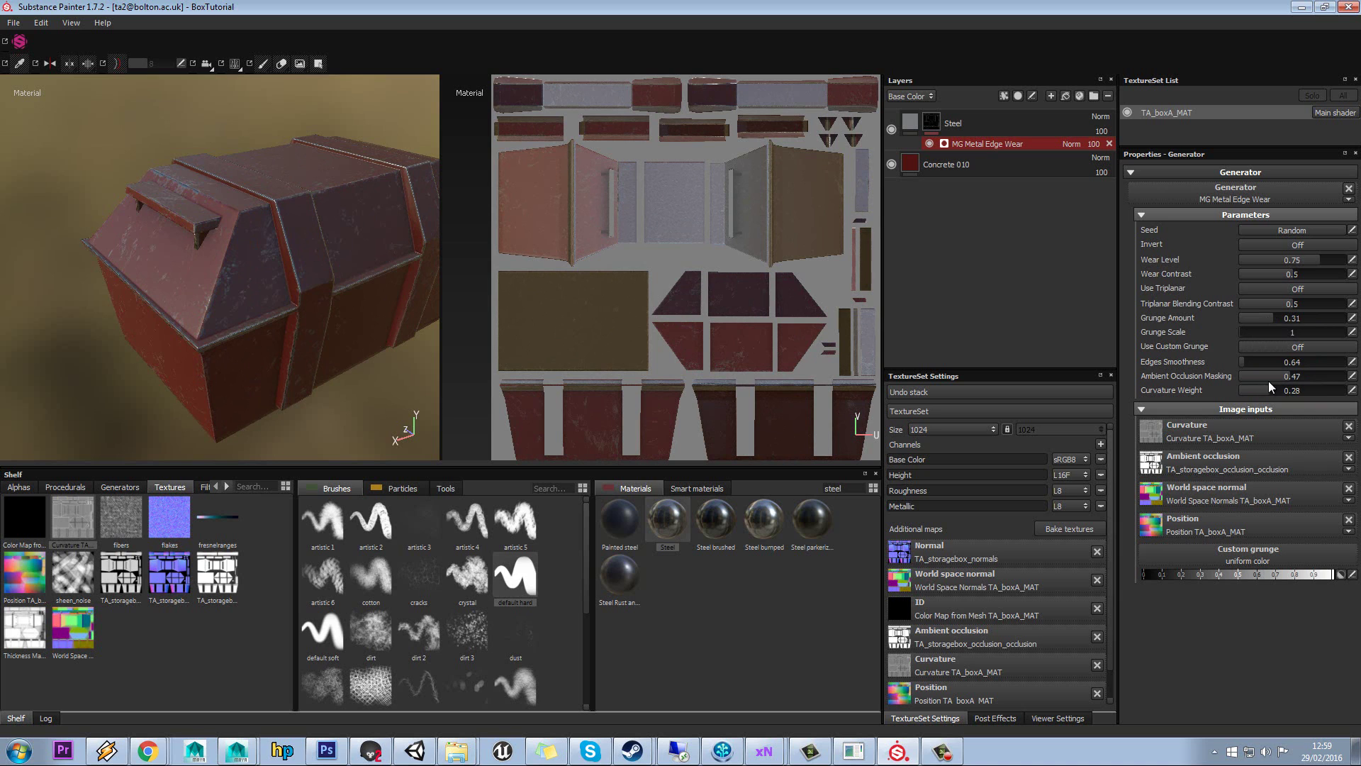
Step: Fine-tune grunge to 0.31, then set wear level 0.71 and wear contrast 0.75
mouse_move(397, 285)
alt+mouse_down()
mouse_move(392, 310)
mouse_move(401, 296)
alt+mouse_up()
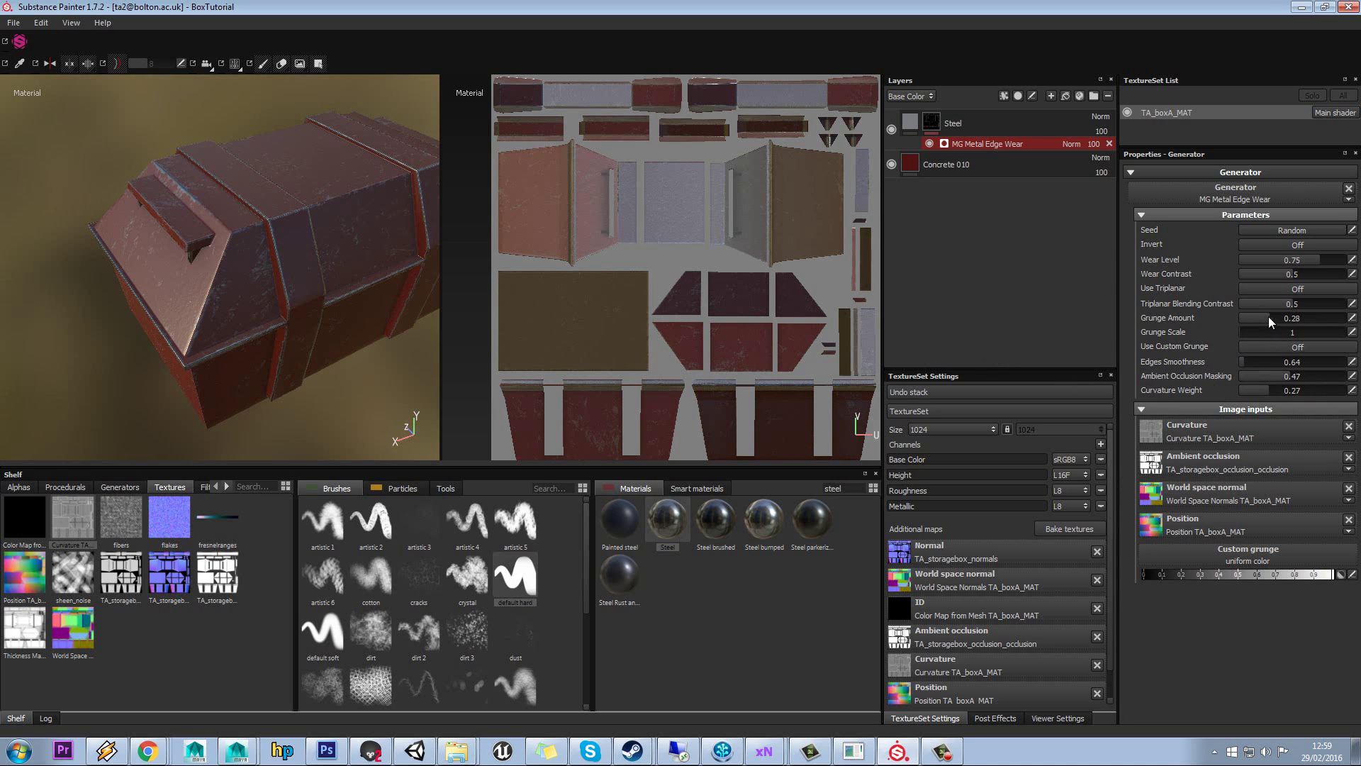
drag(1265, 318, 1265, 318)
mouse_move(415, 257)
alt+mouse_down()
mouse_move(425, 173)
mouse_move(417, 252)
alt+mouse_up()
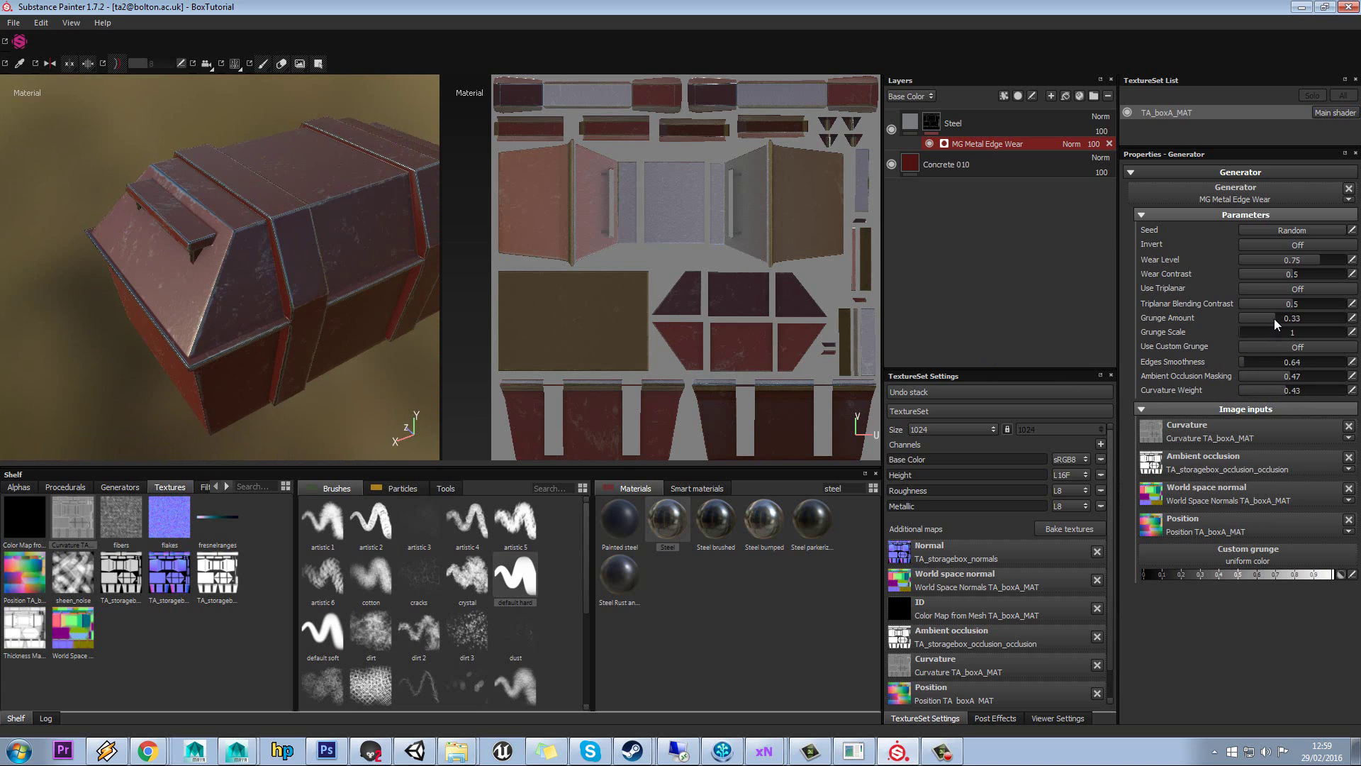
alt+drag(326, 250, 349, 226)
mouse_move(1314, 258)
mouse_down()
mouse_move(1270, 257)
mouse_move(1315, 261)
mouse_up()
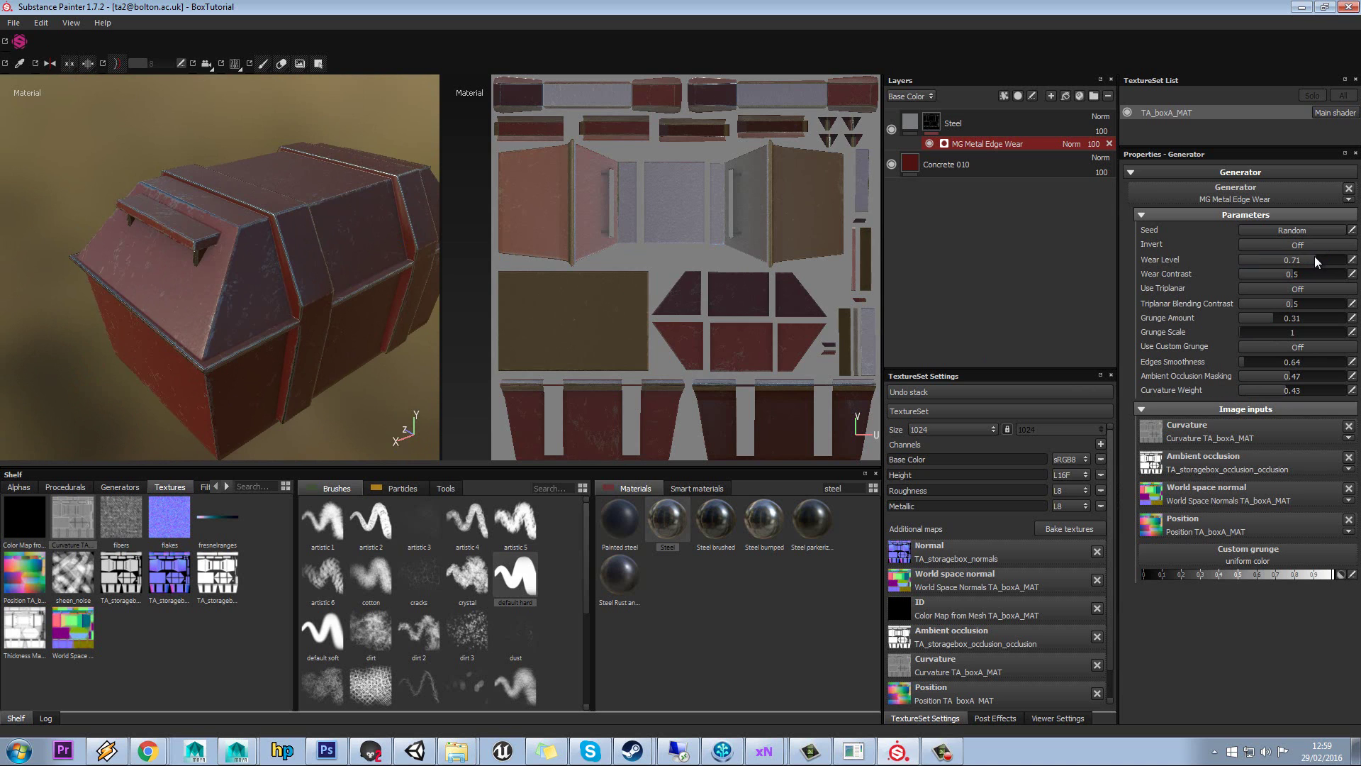
drag(1289, 273, 1295, 271)
alt+drag(273, 265, 362, 275)
scroll(316, 289, down, 4)
scroll(315, 294, up, 4)
scroll(329, 297, down, 3)
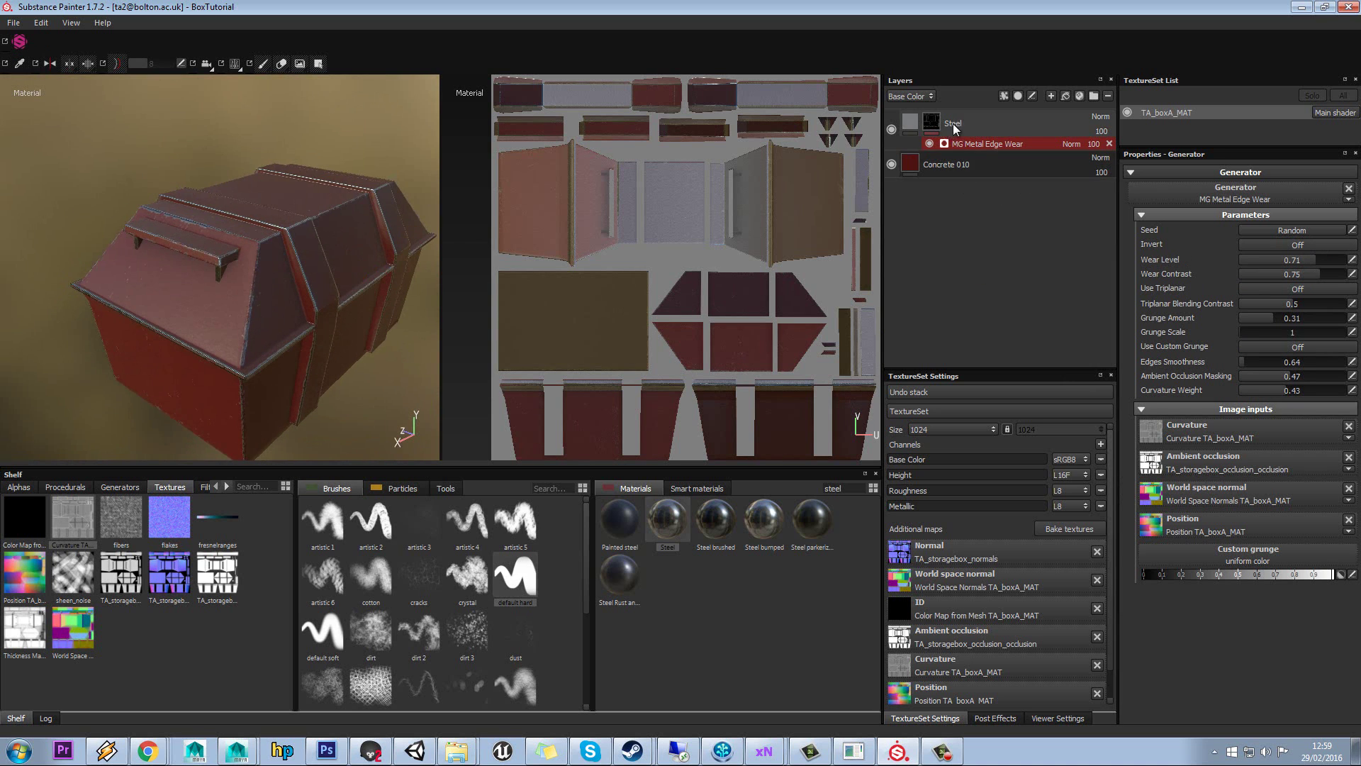
Step: Raise the Metal Edge Wear curvature weight to 0.72
click(932, 125)
scroll(274, 222, down, 3)
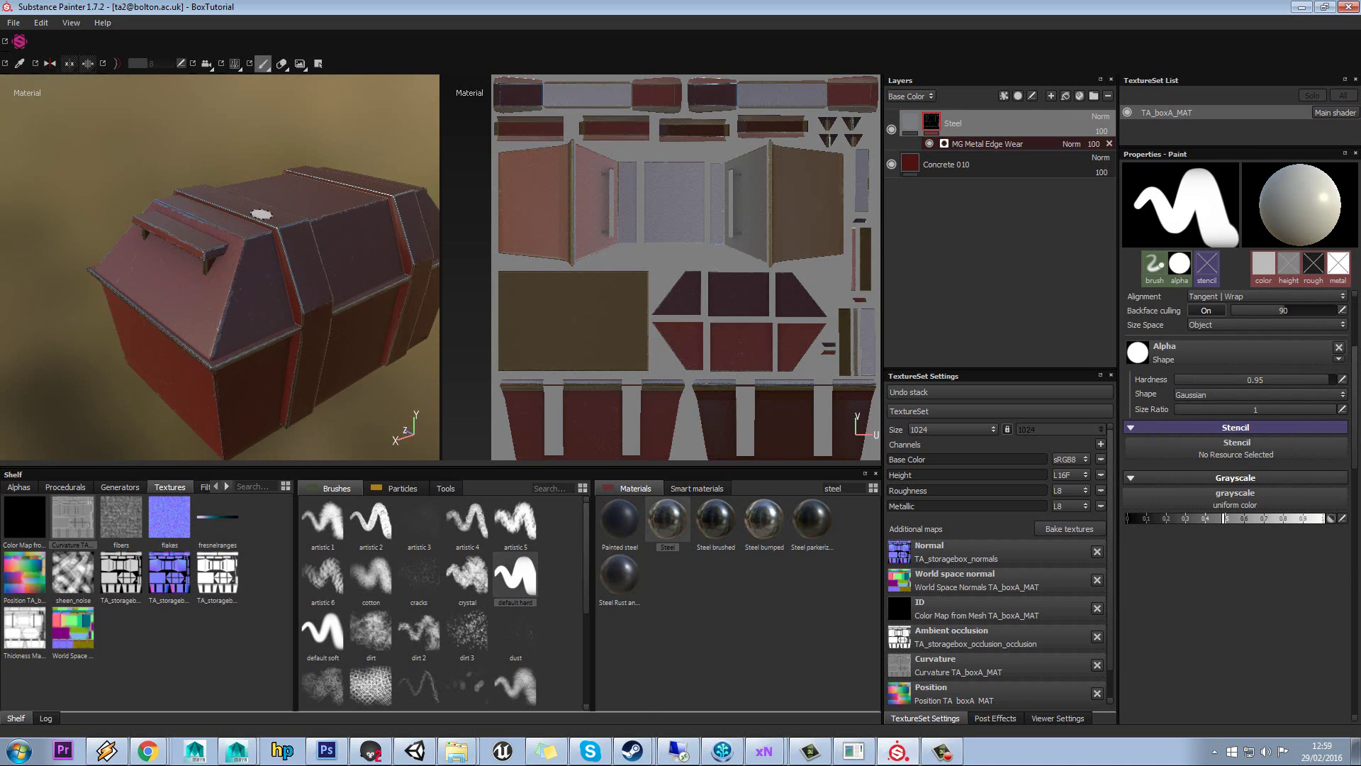
scroll(269, 321, up, 6)
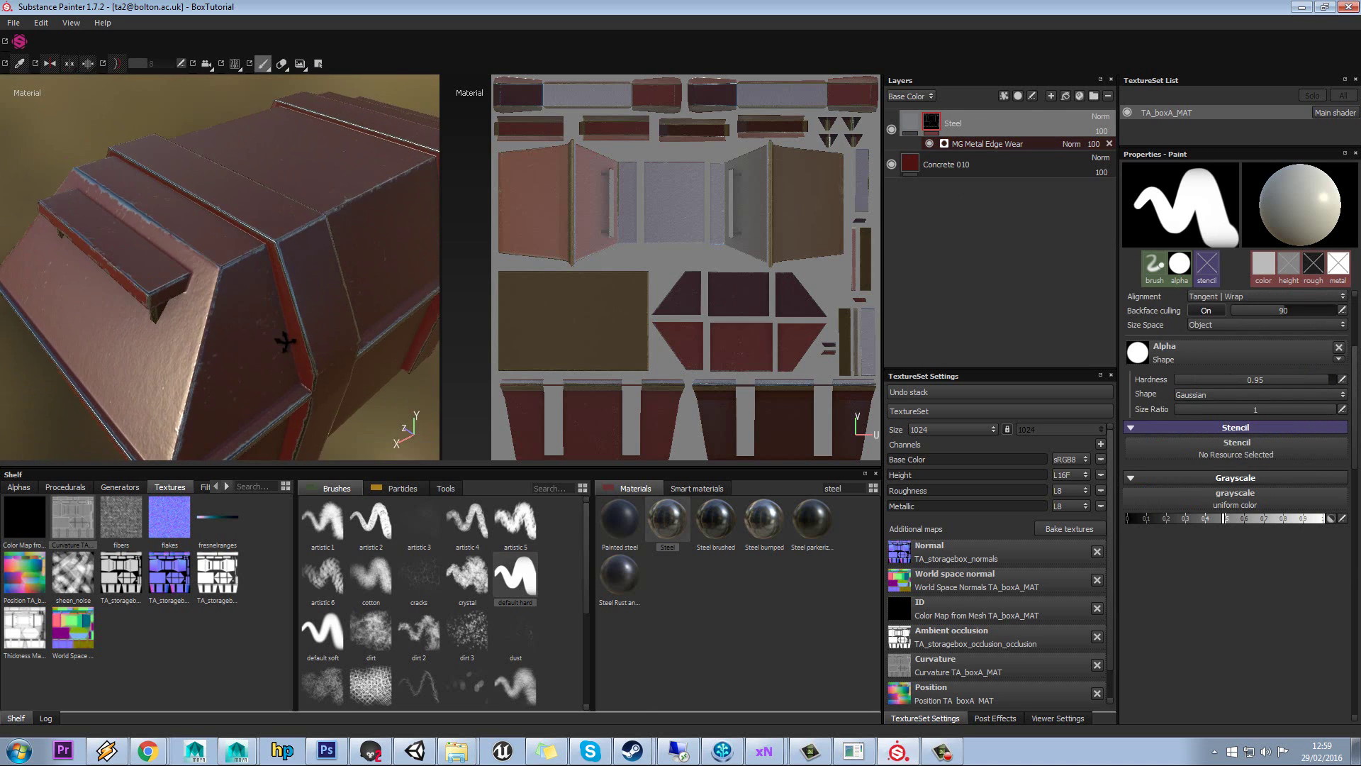
click(1004, 143)
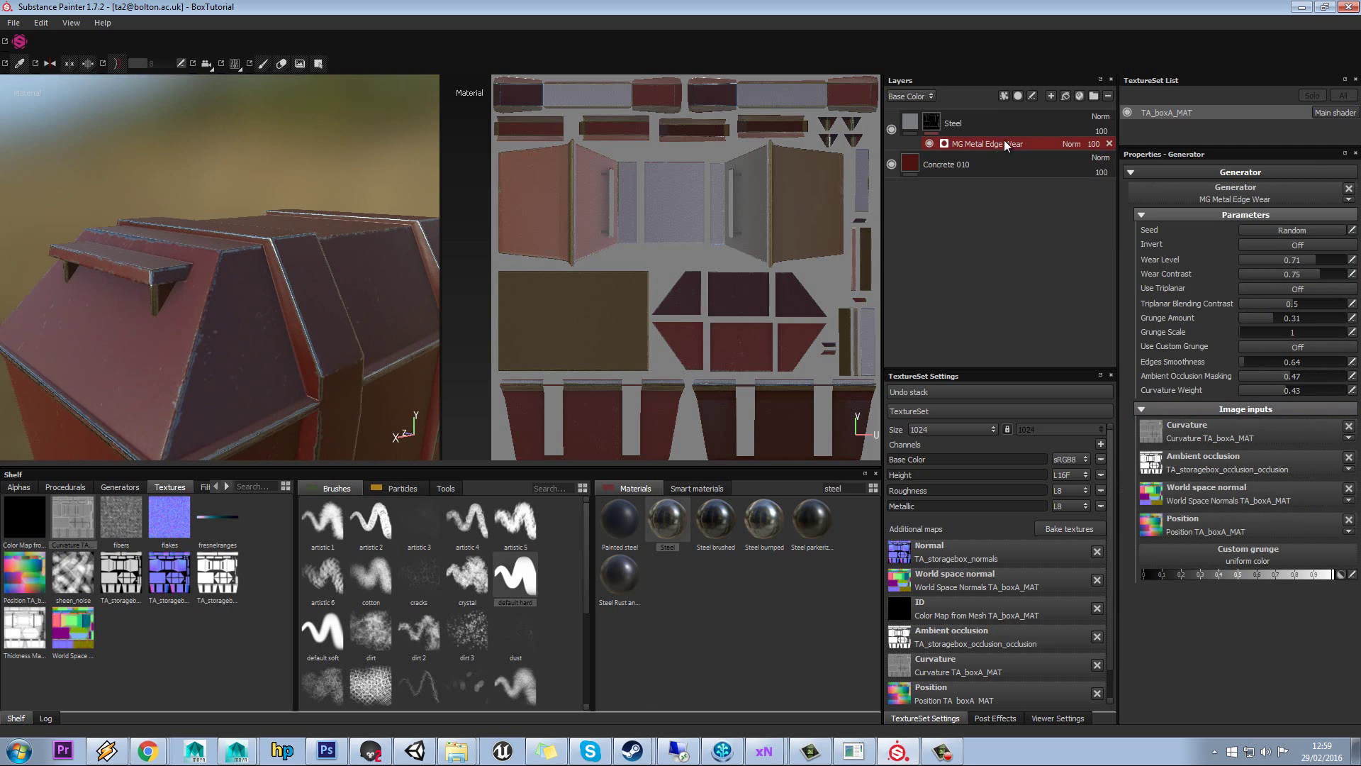
drag(1290, 391, 1331, 394)
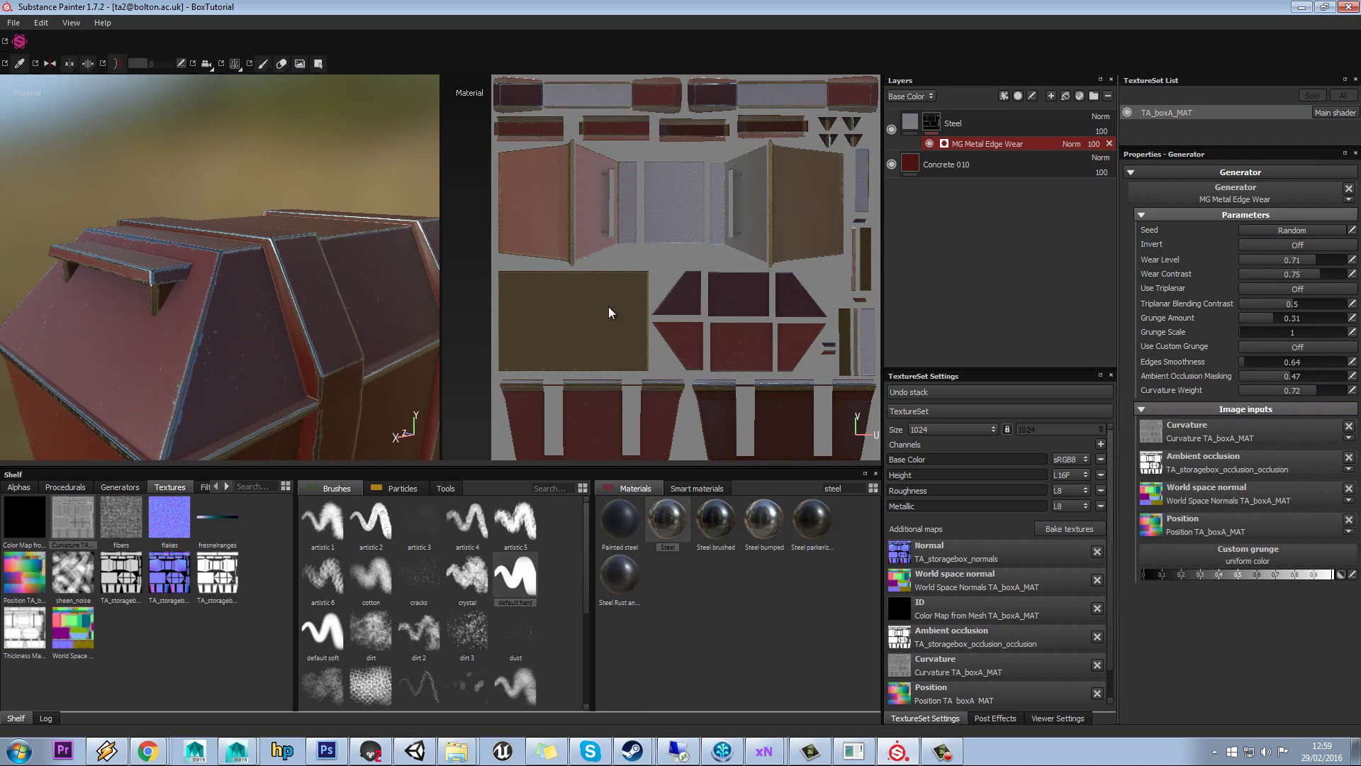
Step: Raise the edge wear grunge amount to 0.44 and reselect the Steel layer
alt+drag(424, 293, 437, 298)
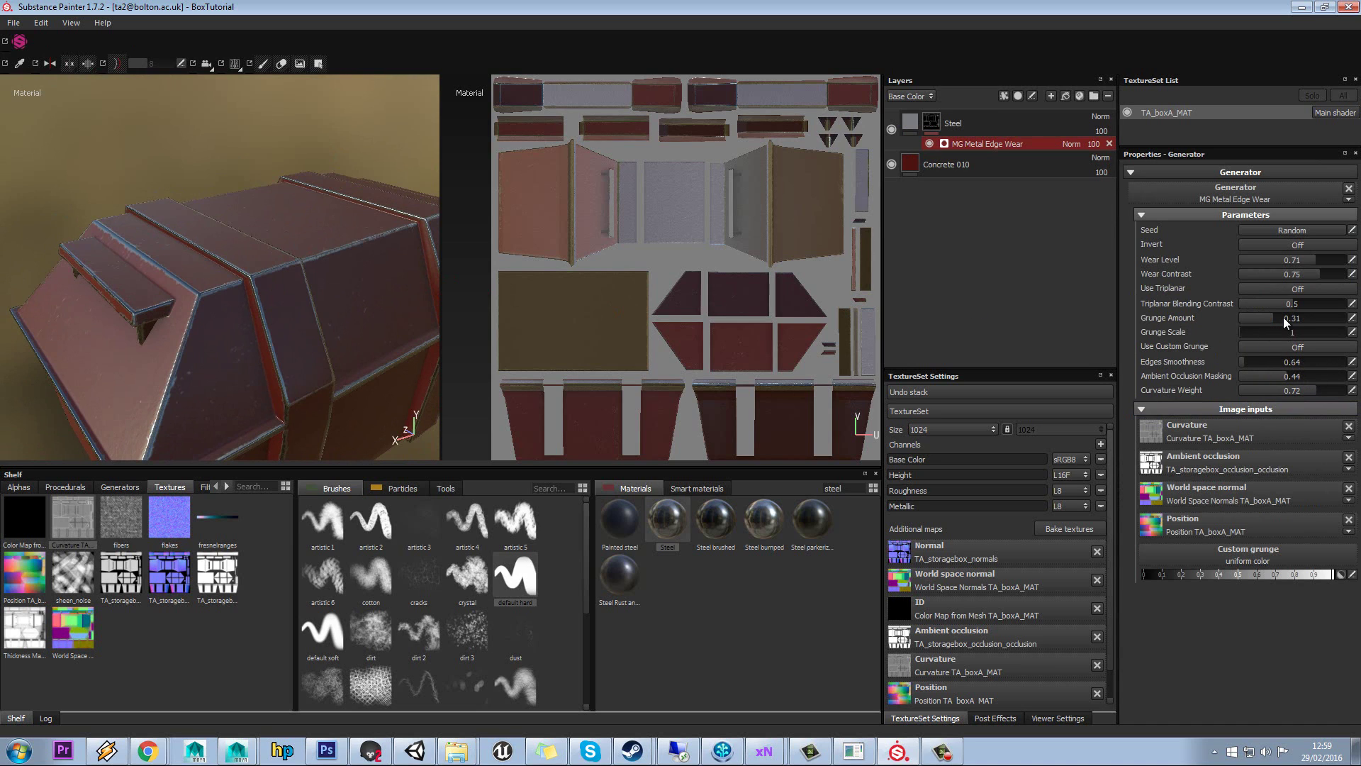
drag(1278, 321, 1290, 321)
alt+middle_drag(154, 224, 319, 206)
scroll(319, 206, down, 3)
scroll(298, 246, up, 4)
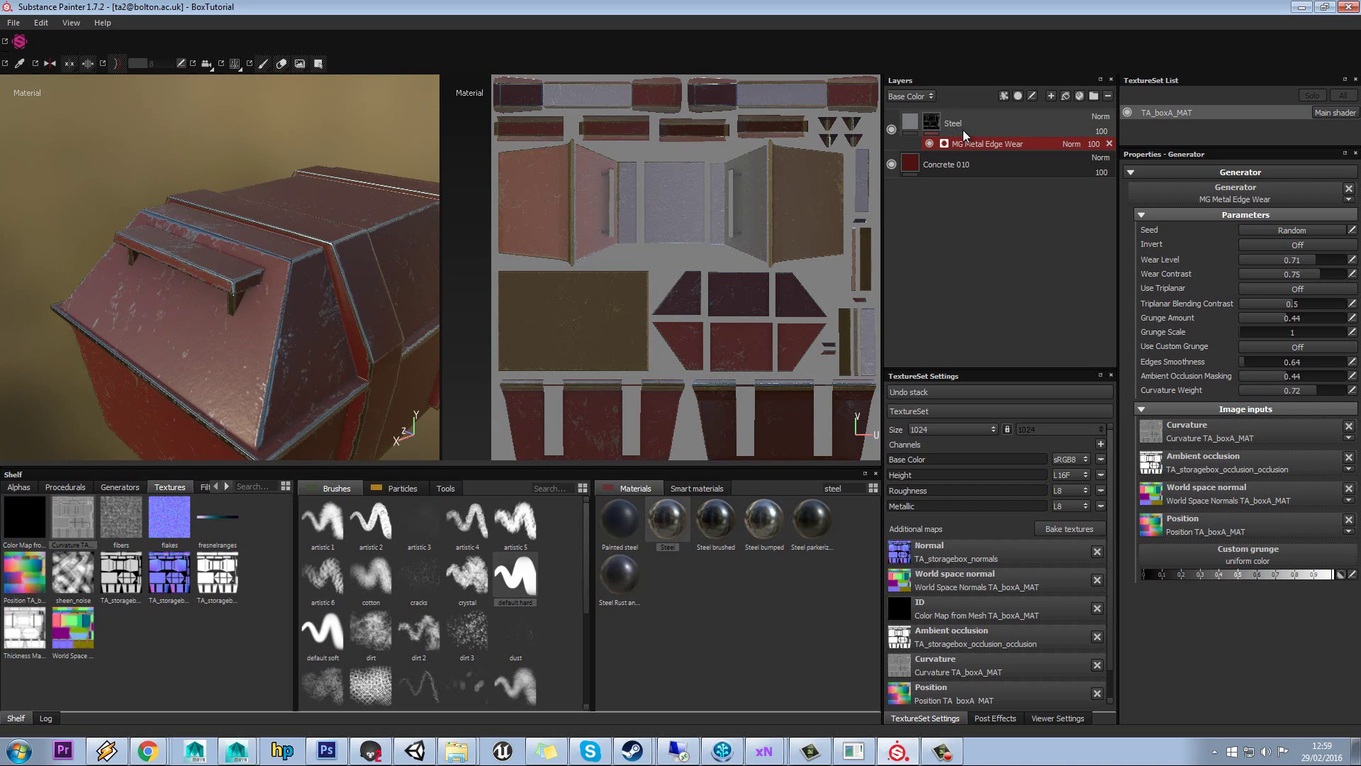
click(932, 123)
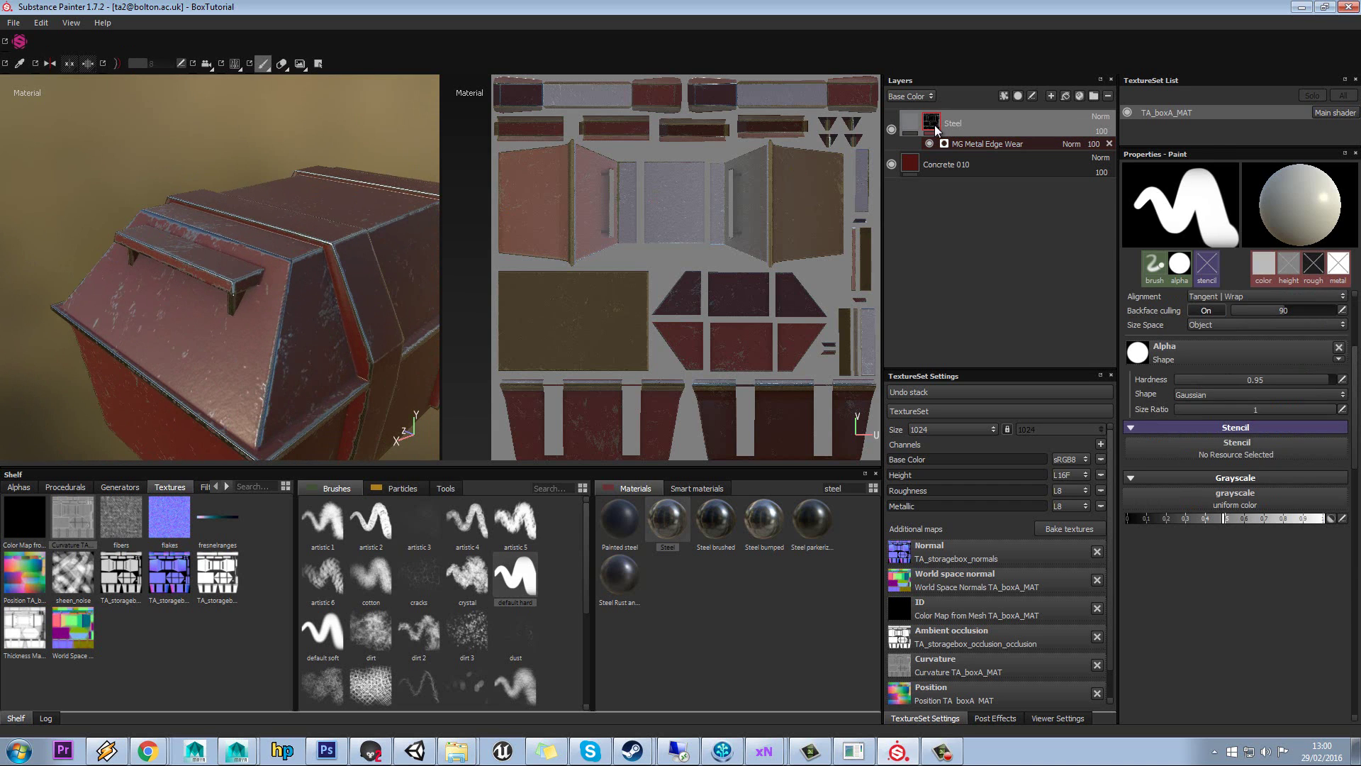
Step: View the Steel edge-wear mask and dab a grayscale 1 white spot on the box front
alt+click(935, 125)
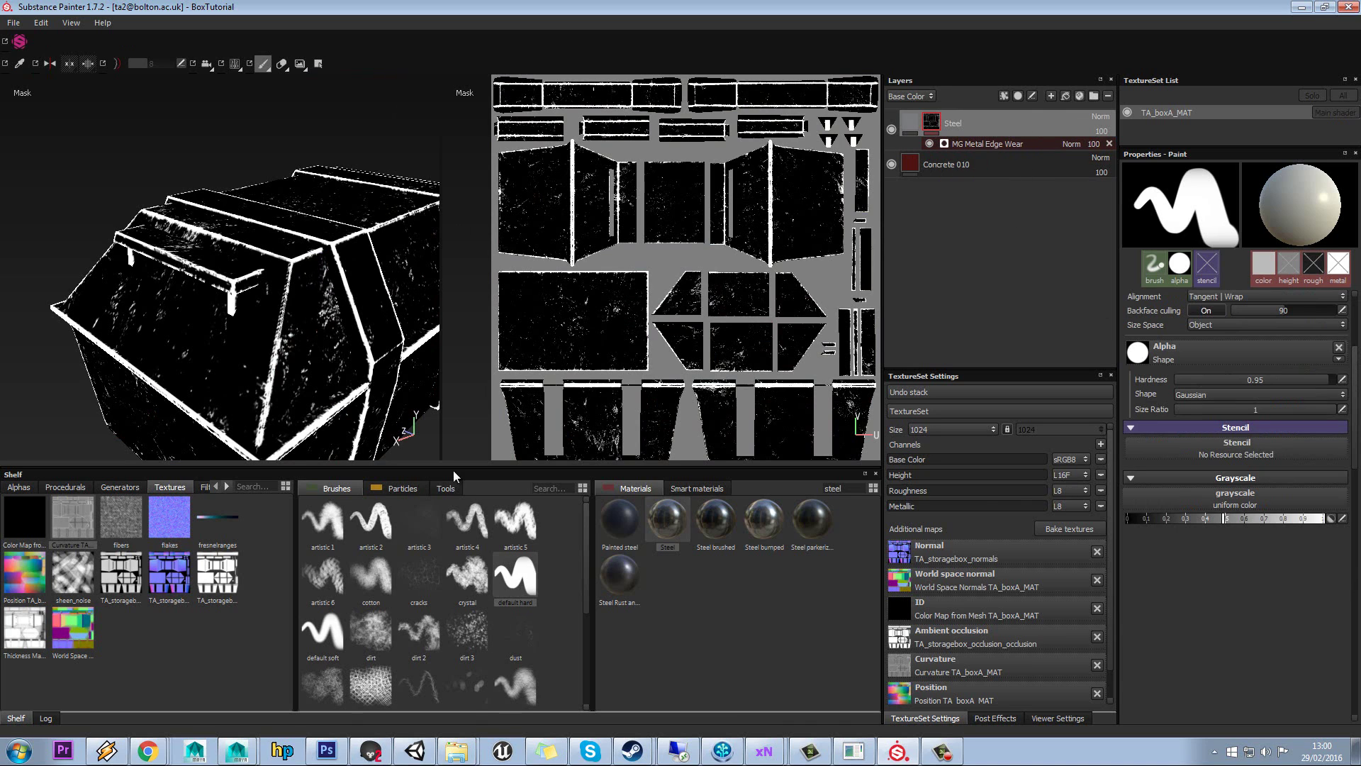
drag(1260, 523, 1331, 522)
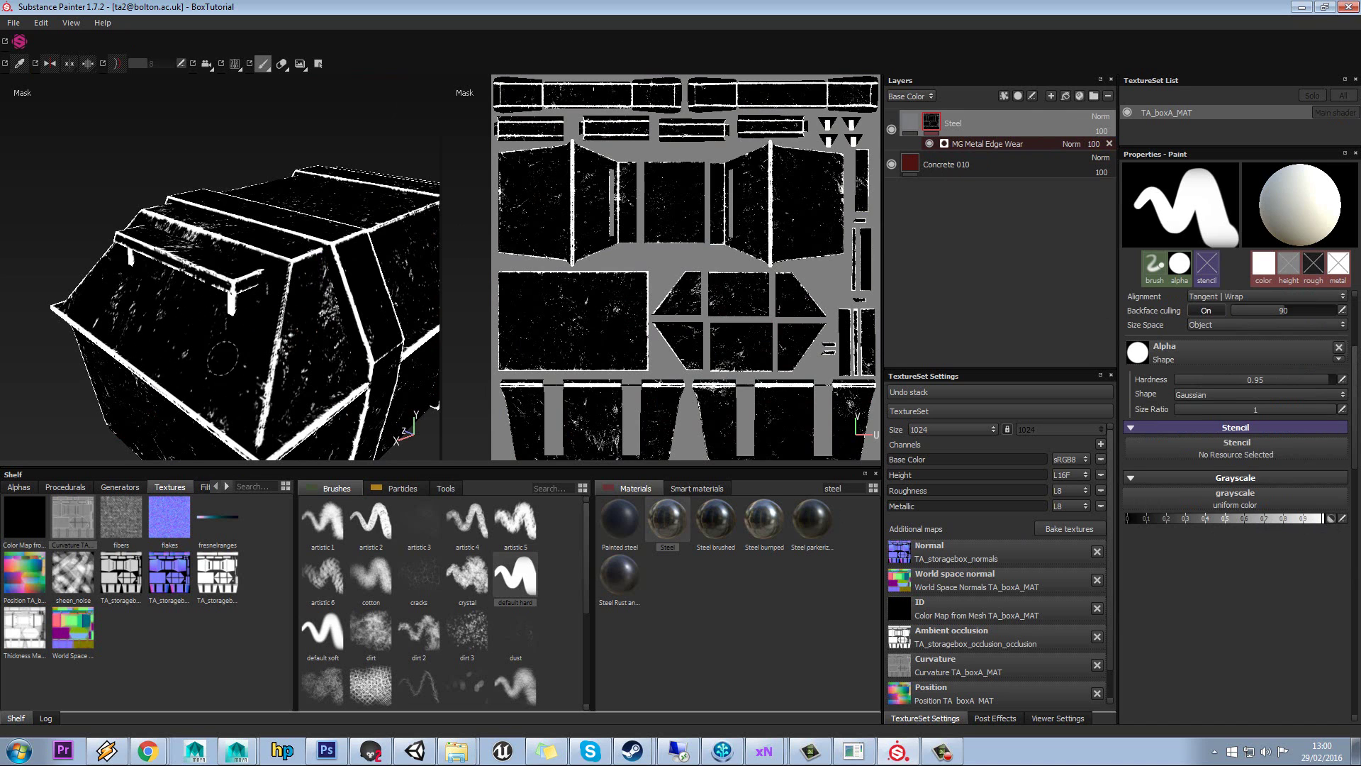
click(222, 350)
Step: Return to the Steel fill's material view and orbit the box to another angle
click(1024, 147)
click(912, 126)
click(912, 124)
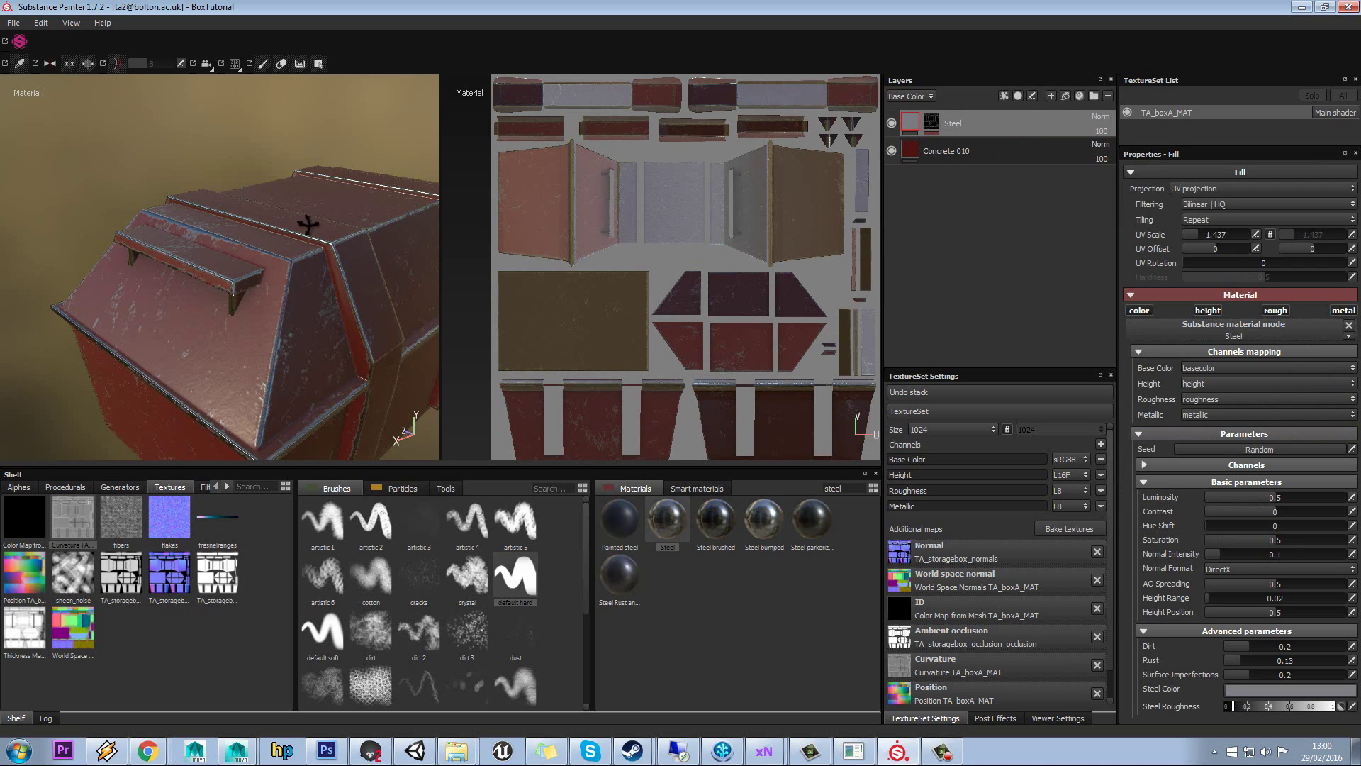
alt+drag(243, 180, 305, 198)
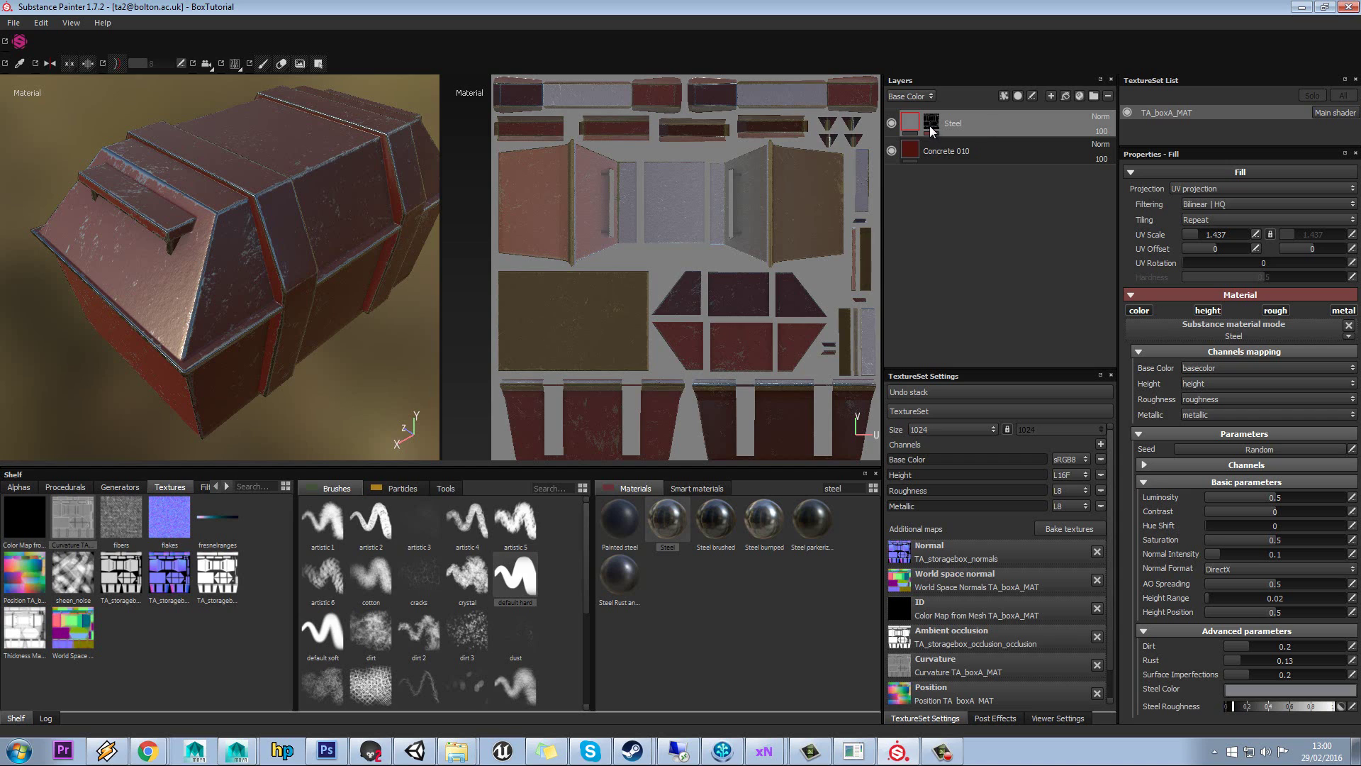
mouse_move(934, 127)
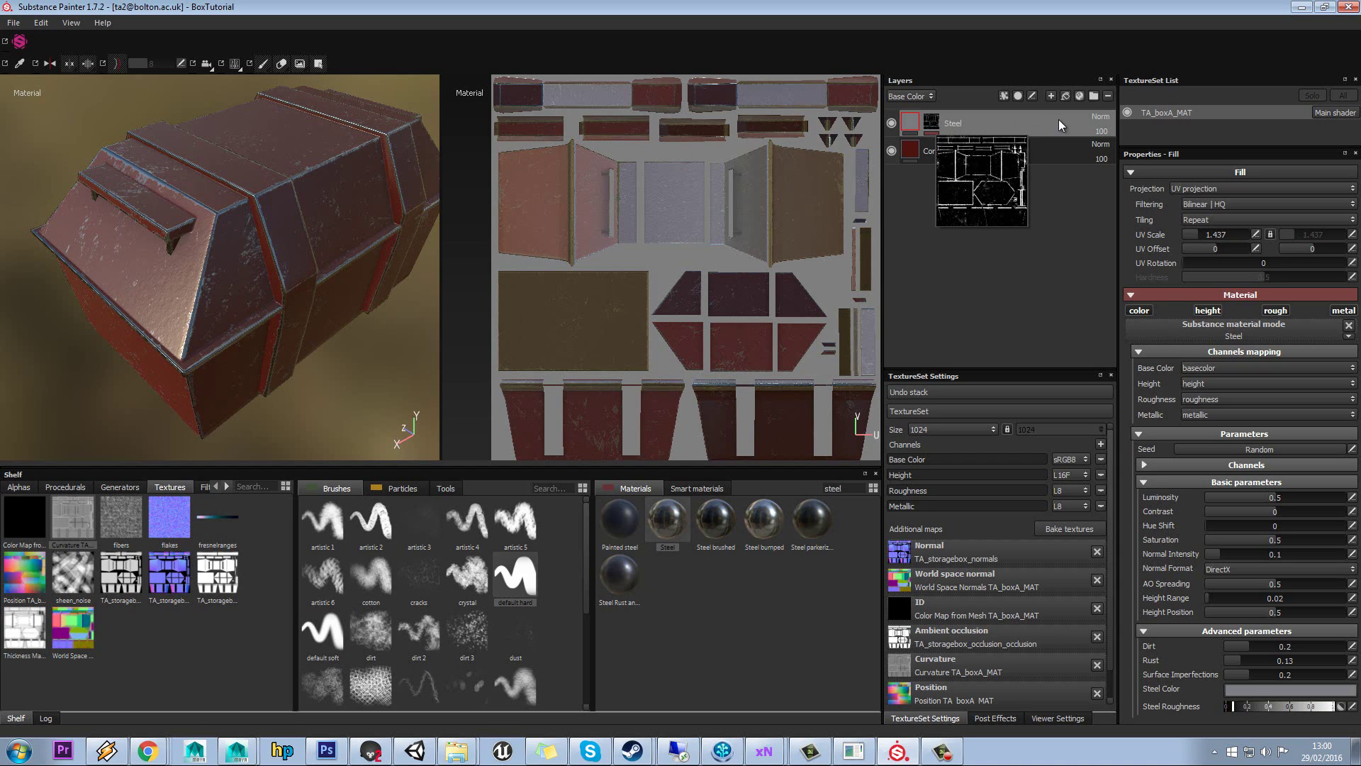
Step: Create Folder 1 and move the Steel layer into it
click(1095, 96)
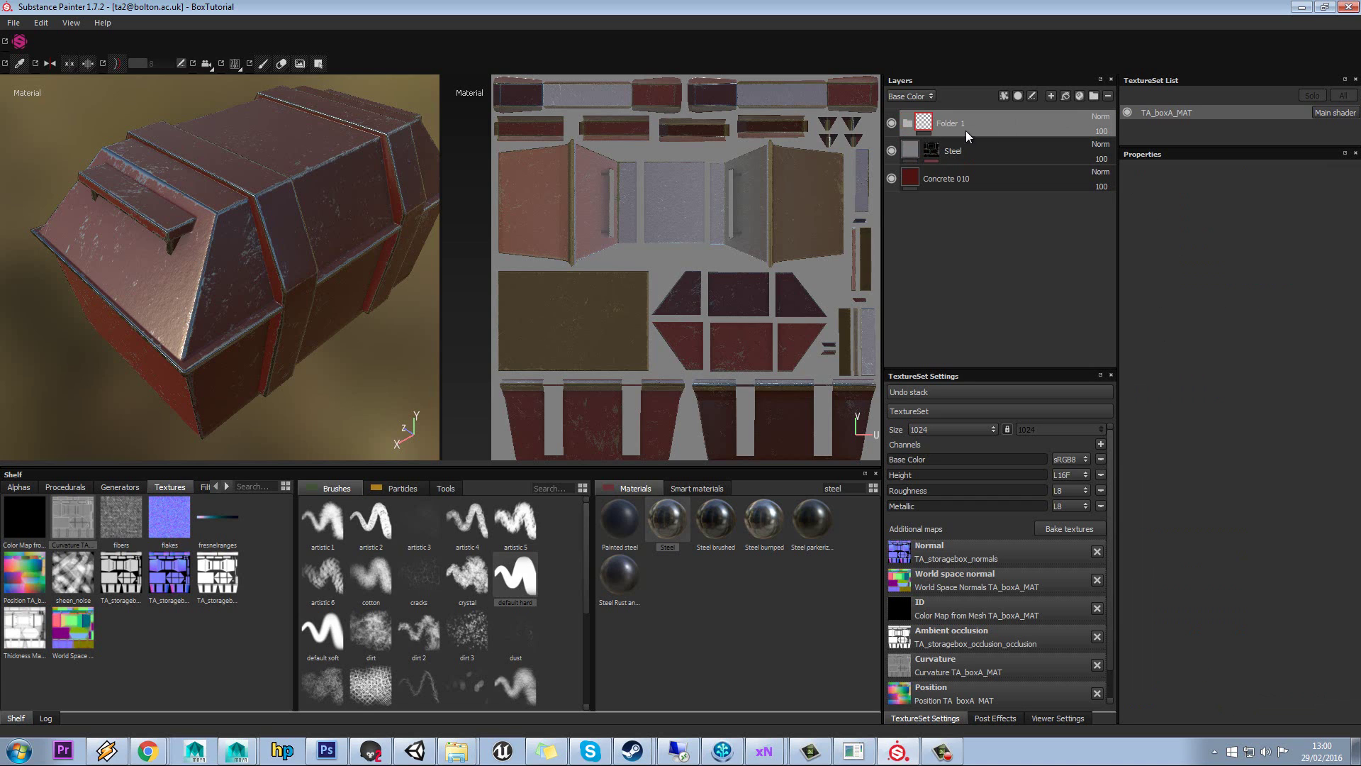
click(970, 153)
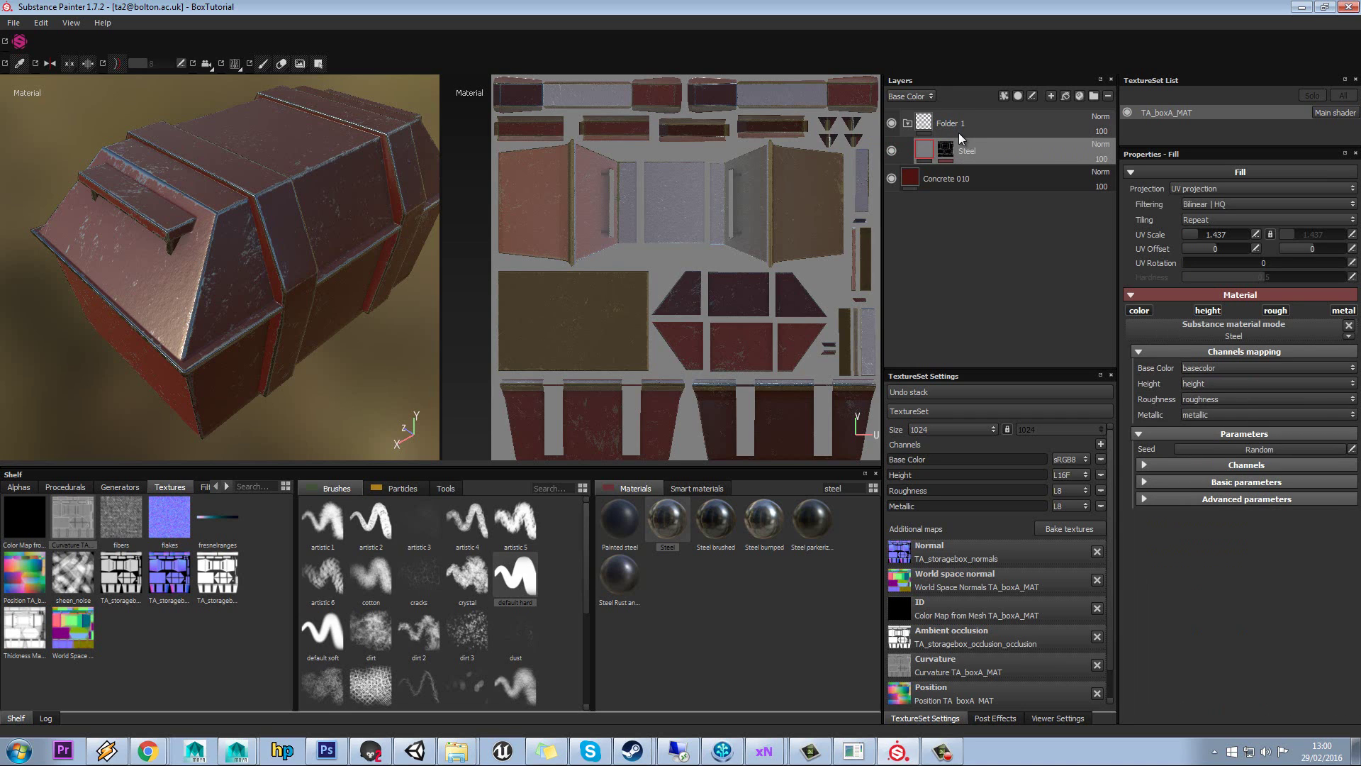
click(925, 124)
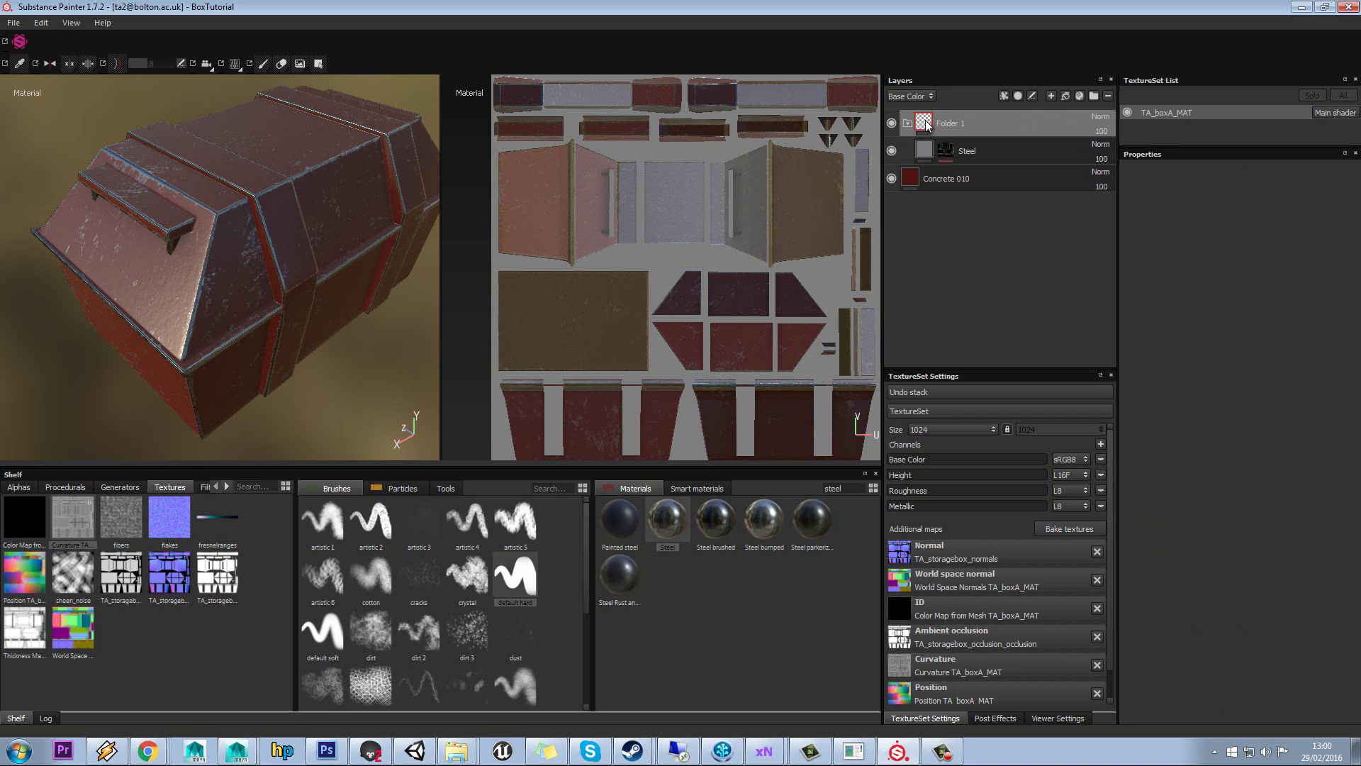
Step: Give Folder 1 a white mask, replacing a black mask added by mistake
right_click(926, 125)
click(955, 144)
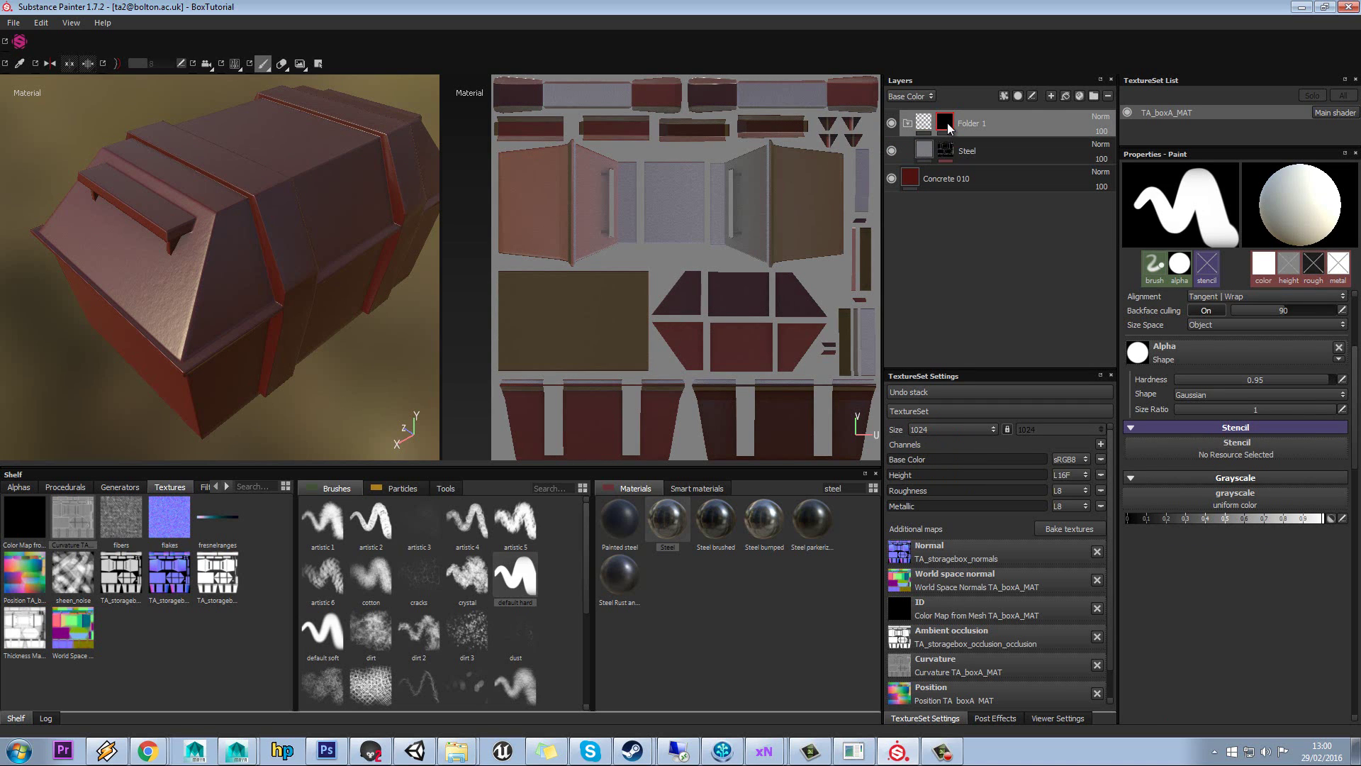
right_click(950, 128)
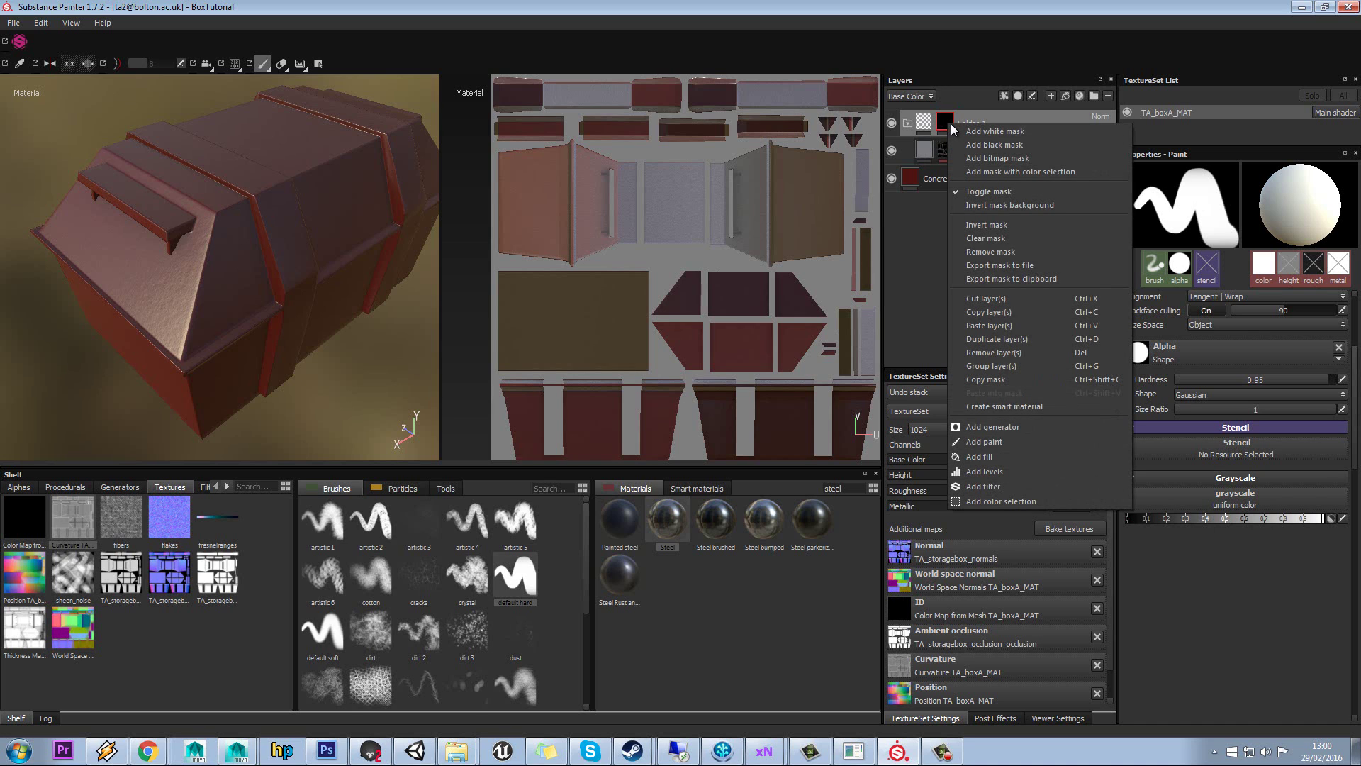
click(990, 252)
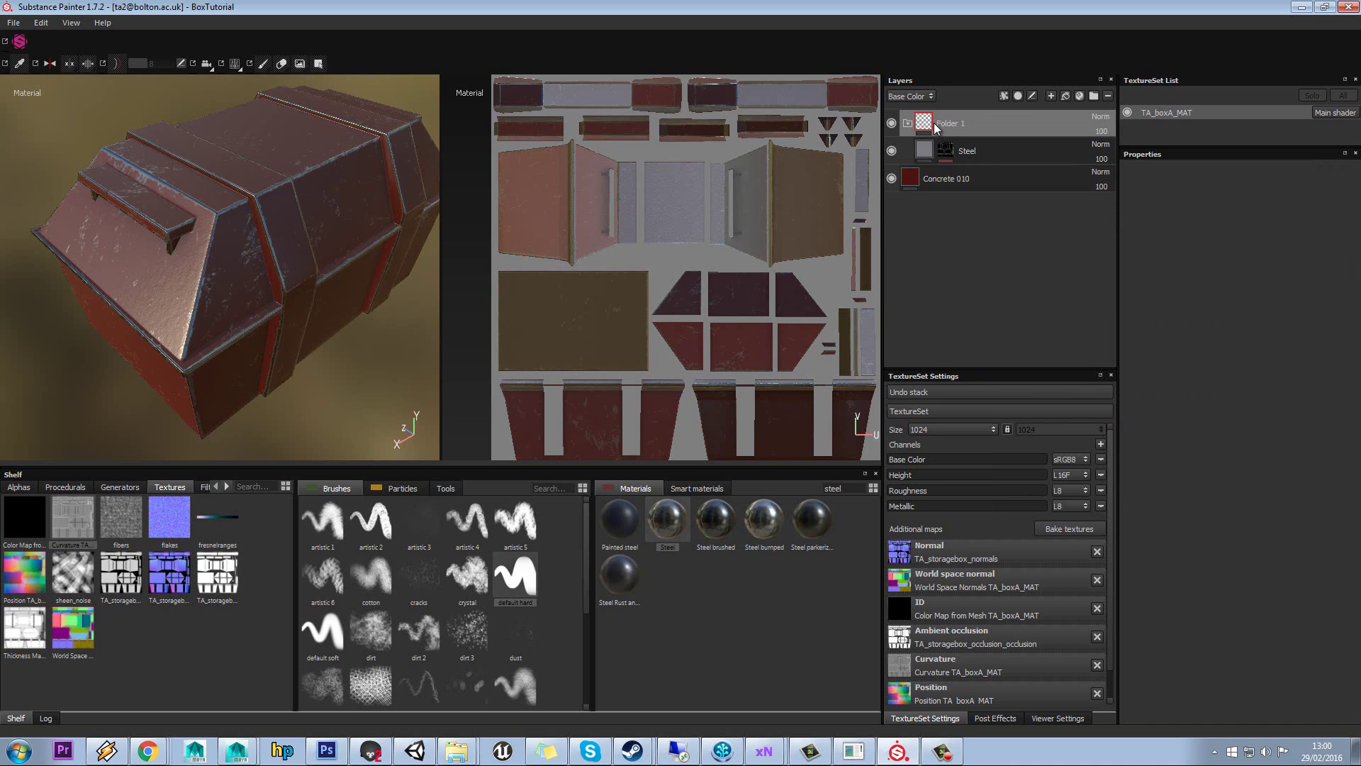
right_click(953, 115)
click(981, 122)
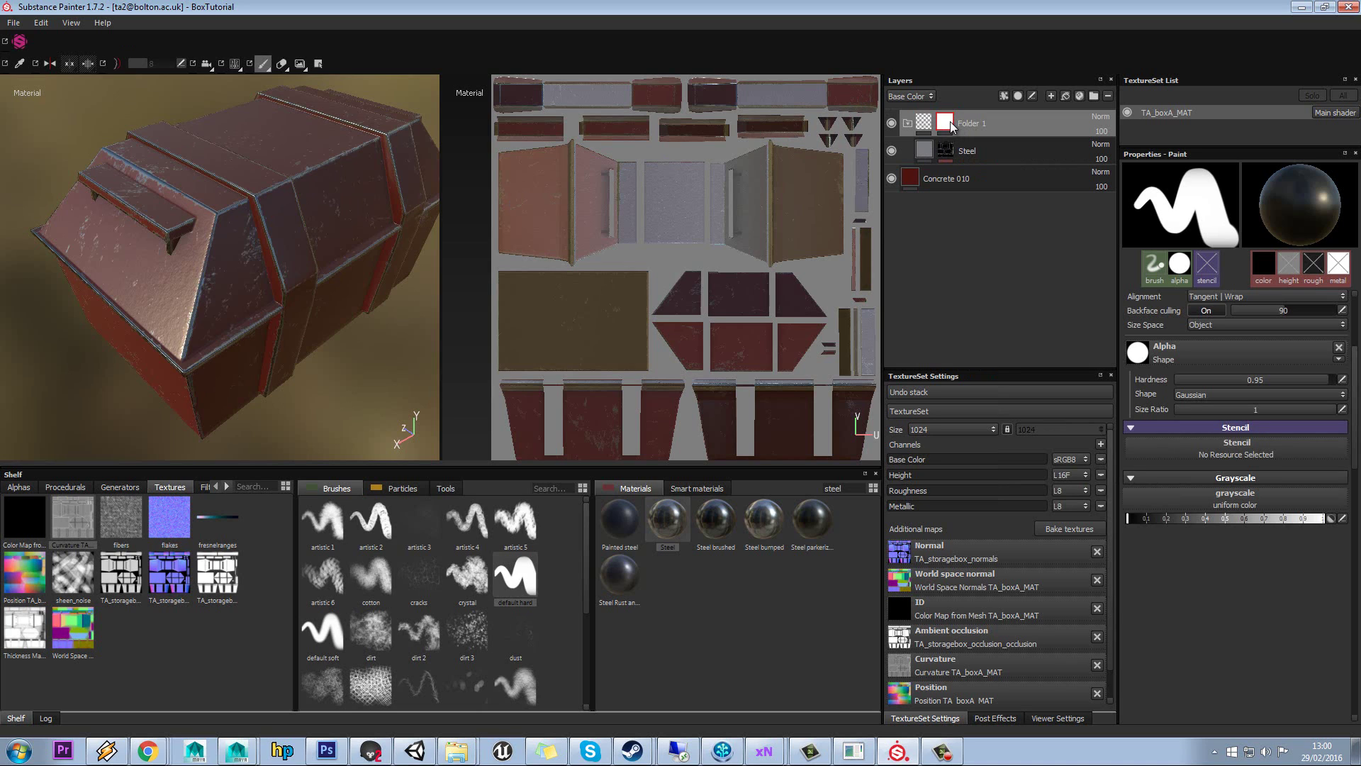
Step: Select the artistic 5 brush and set the paint colour to black
mouse_move(952, 126)
scroll(231, 289, up, 4)
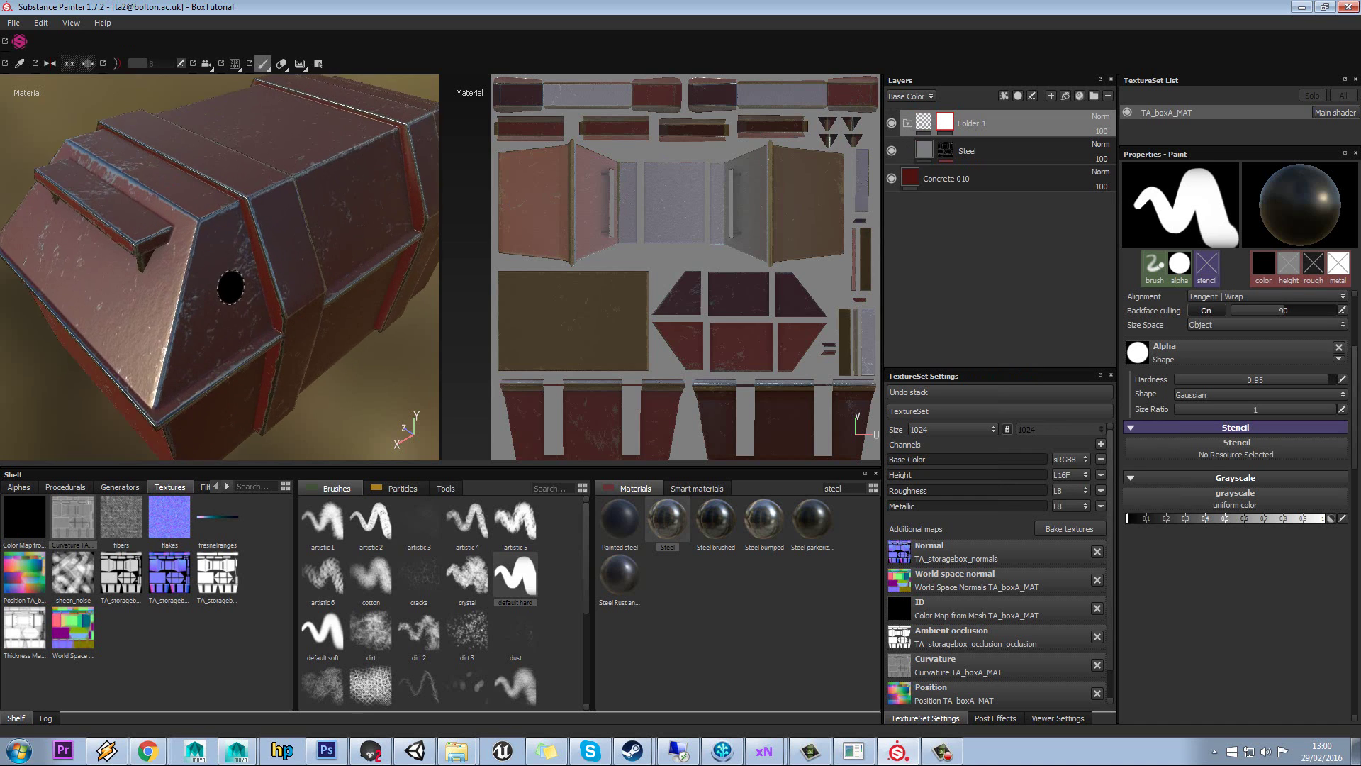
alt+middle_drag(229, 289, 289, 266)
scroll(274, 258, up, 3)
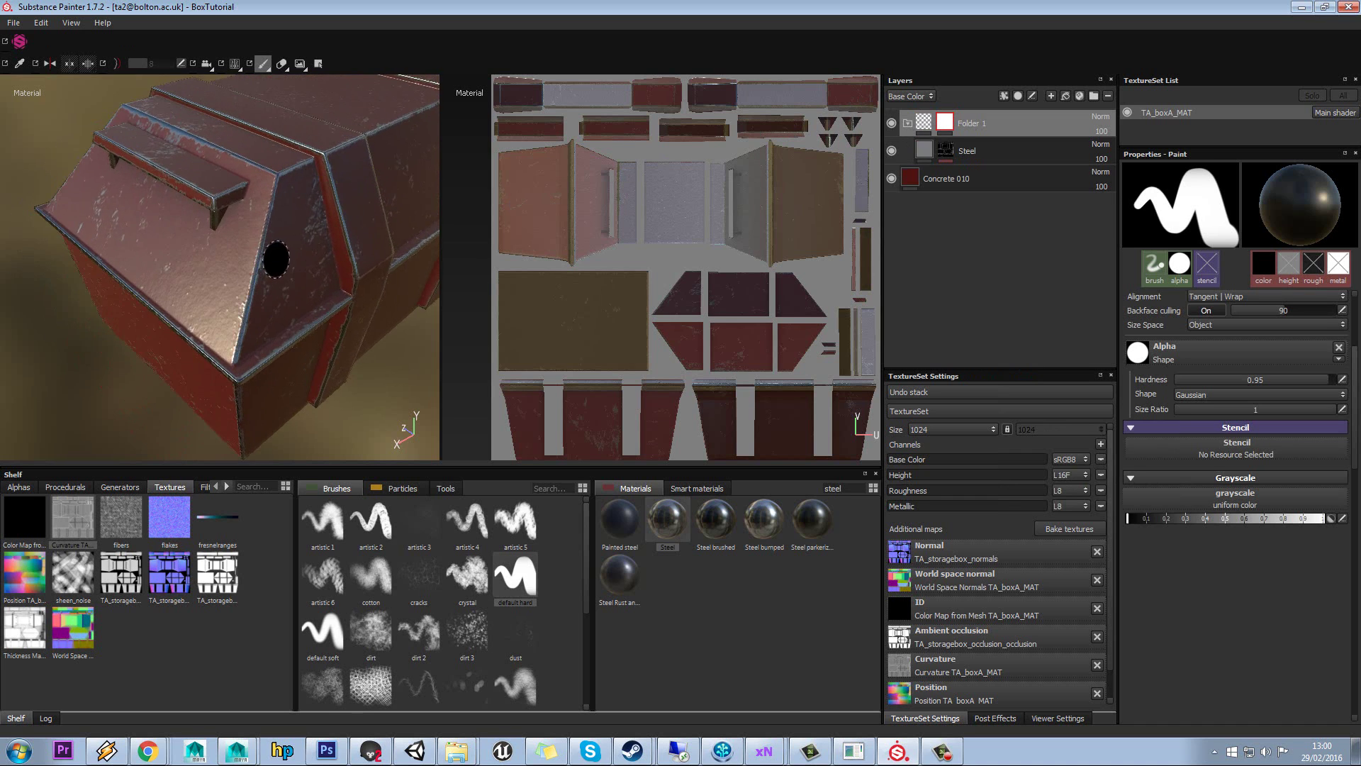
click(527, 533)
scroll(194, 339, down, 3)
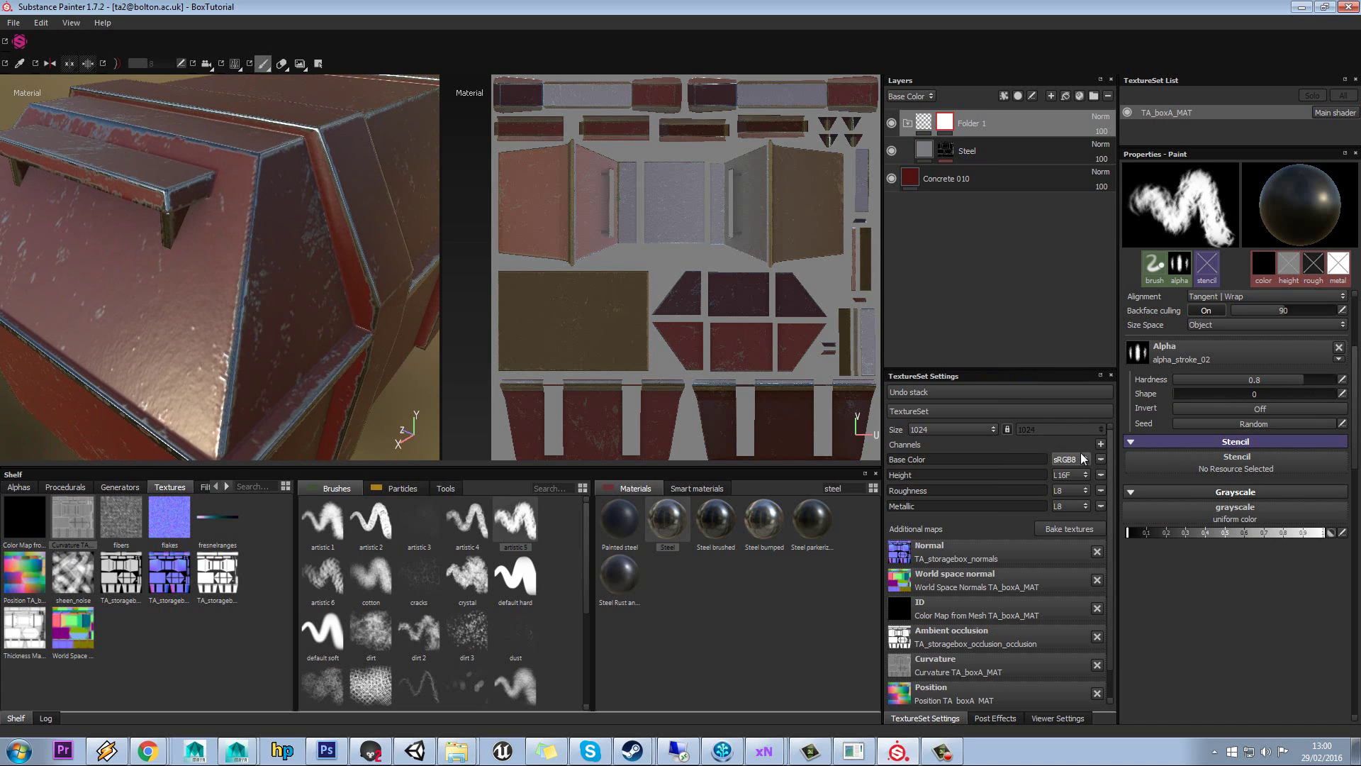
drag(1240, 536, 1145, 538)
key(x)
key(x)
key(x)
key(x)
key(x)
key(x)
Step: Paint black strokes into Folder 1's mask on the box sides, resizing the brush as needed
alt+drag(273, 290, 261, 292)
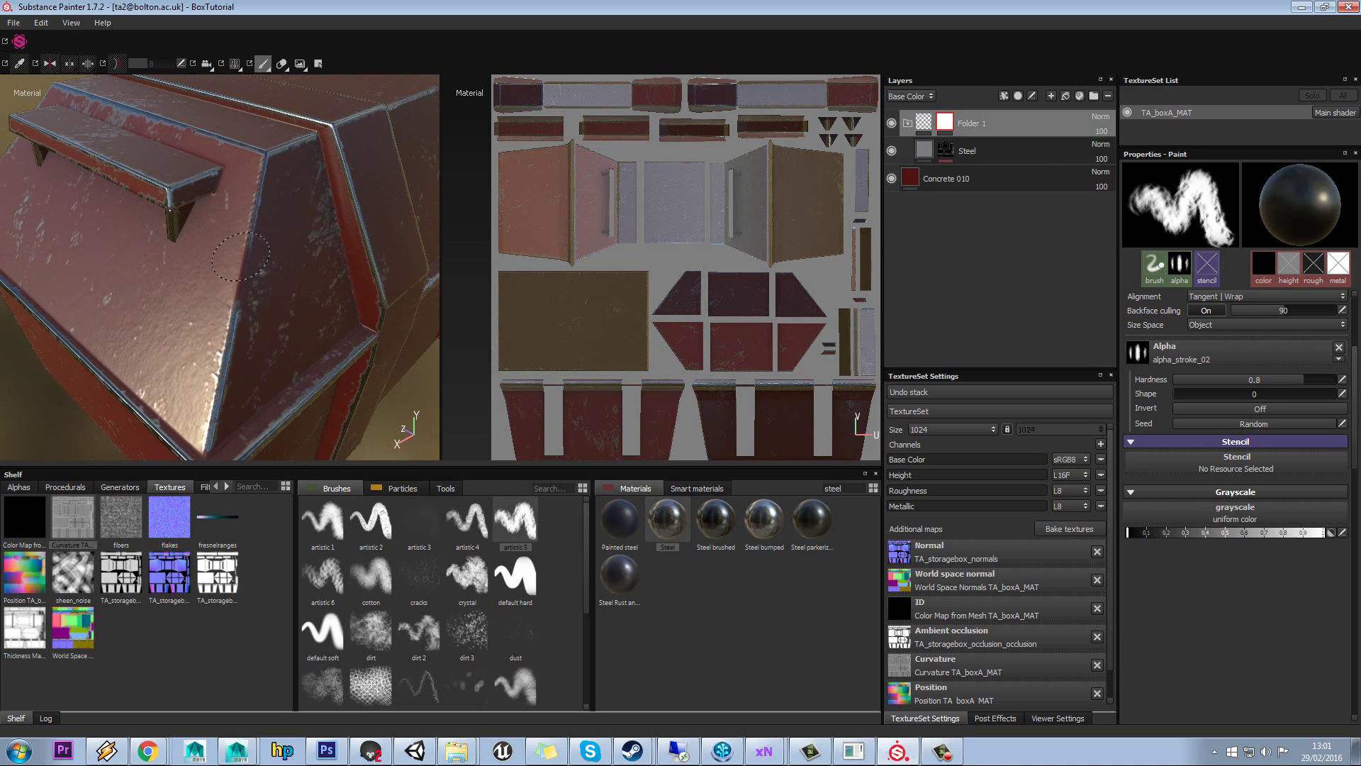
mouse_move(323, 234)
mouse_down()
mouse_move(292, 272)
mouse_move(334, 284)
mouse_up()
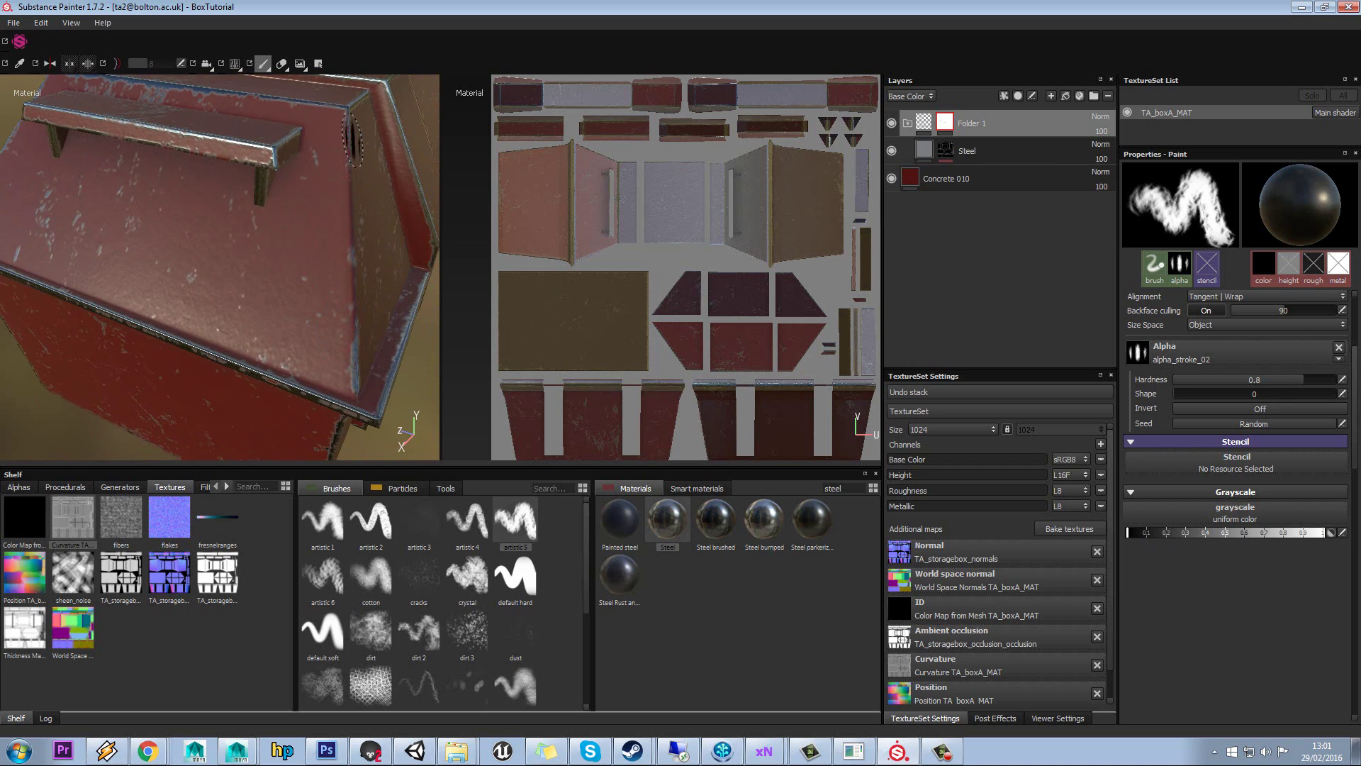
mouse_move(360, 266)
ctrl+right_down()
mouse_move(339, 266)
mouse_move(359, 267)
ctrl+right_up()
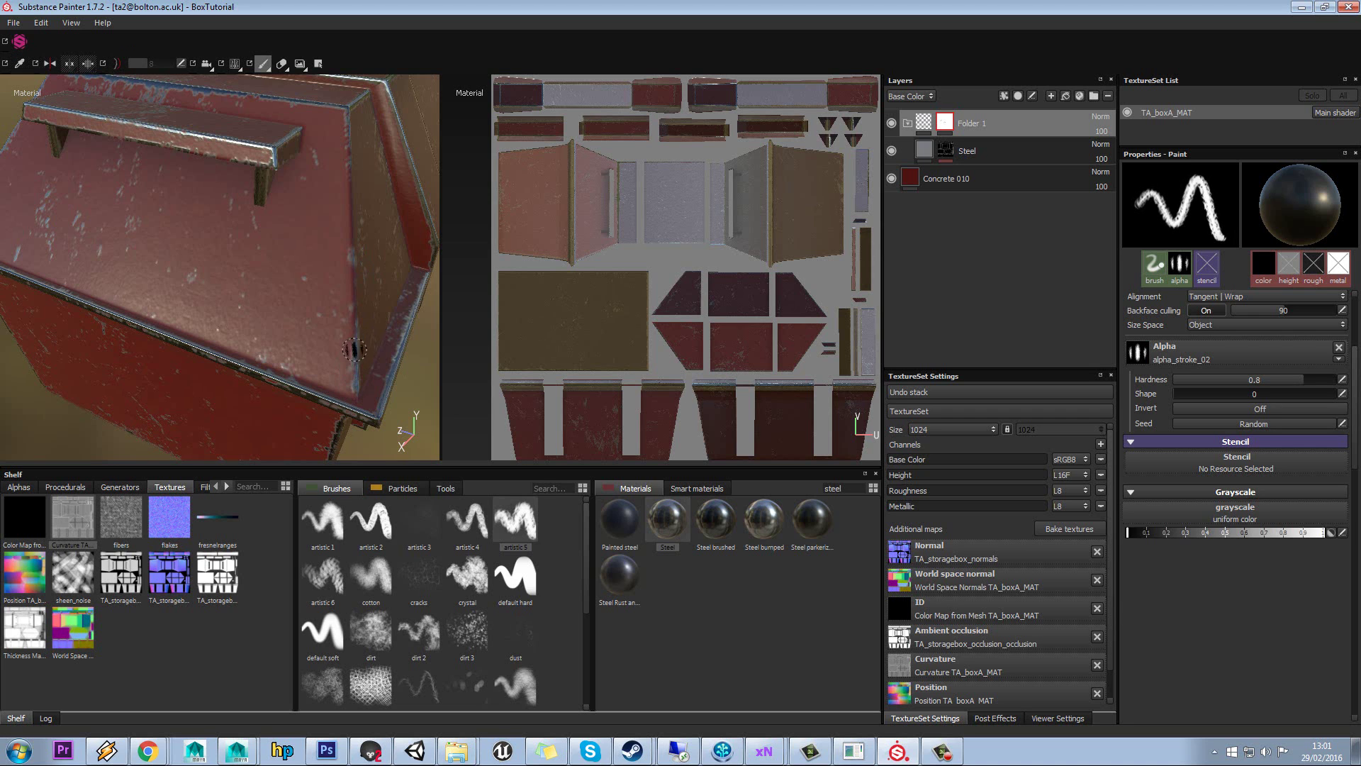
alt+drag(375, 281, 328, 232)
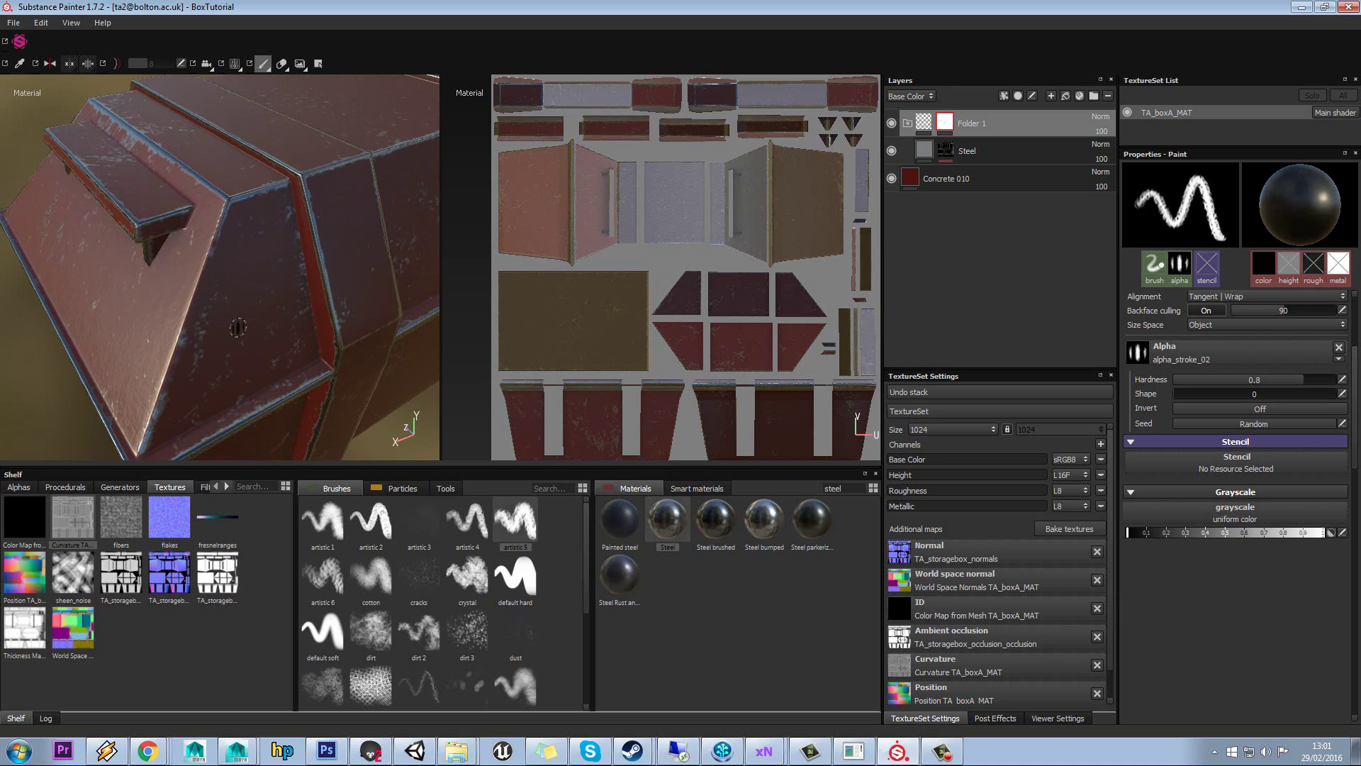
ctrl+right_drag(237, 326, 285, 353)
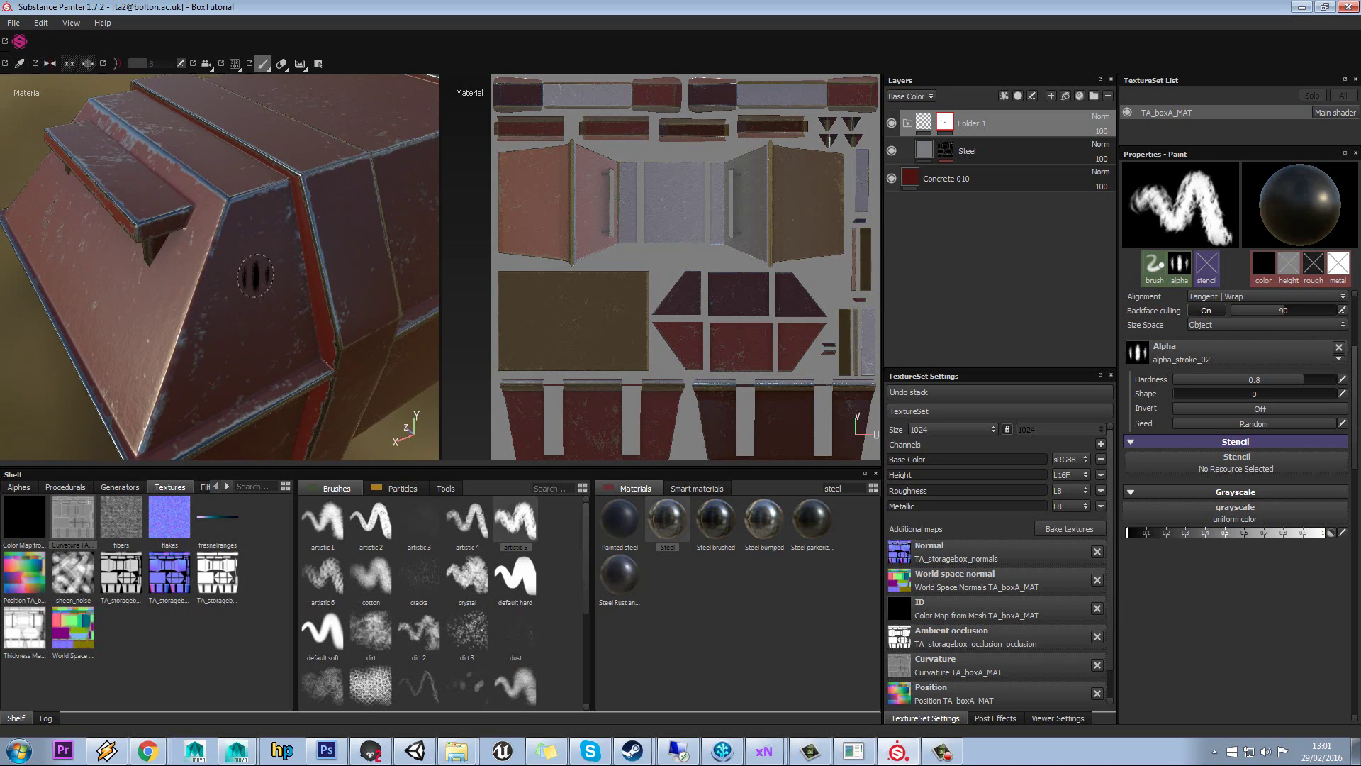
alt+drag(229, 268, 248, 310)
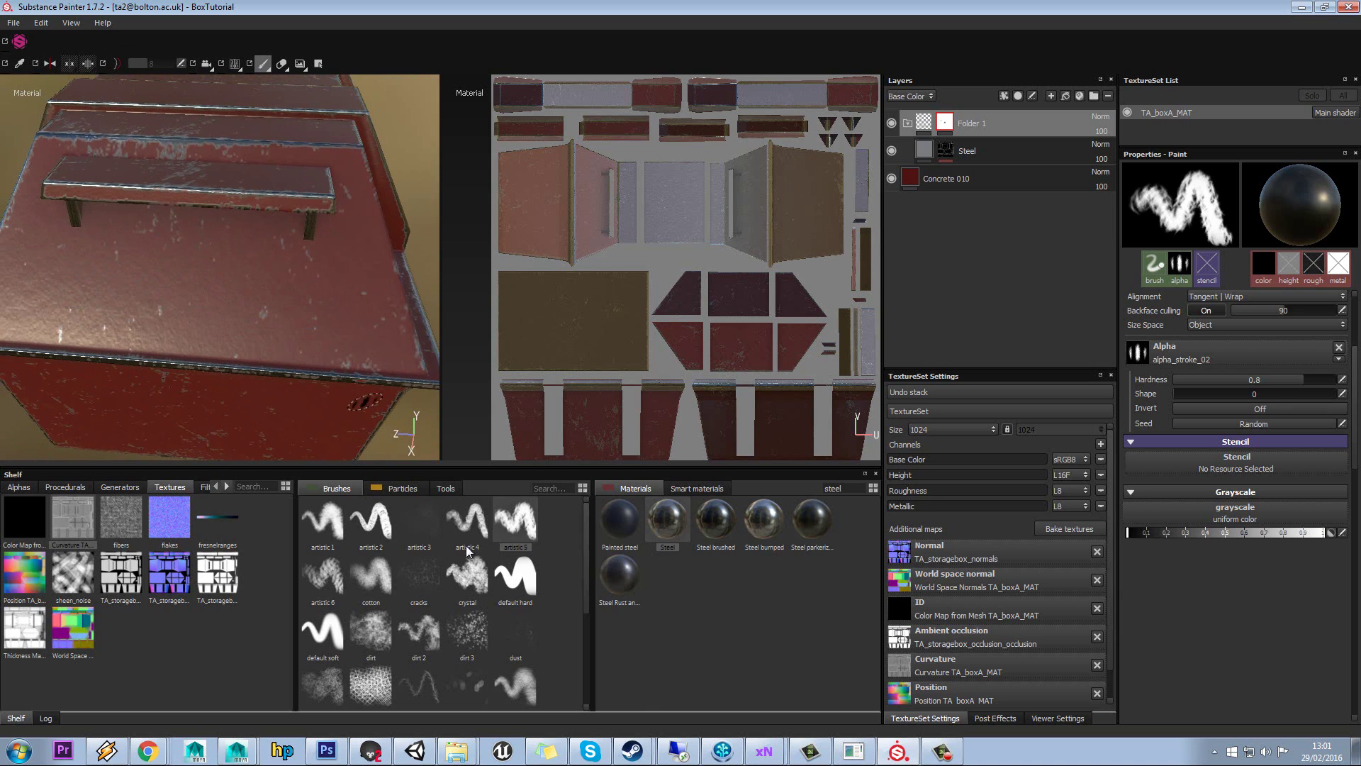
Step: Pick the Alpha Dirt 04 dirt brush and orbit around the box's ends and front
click(482, 651)
alt+drag(255, 252, 204, 219)
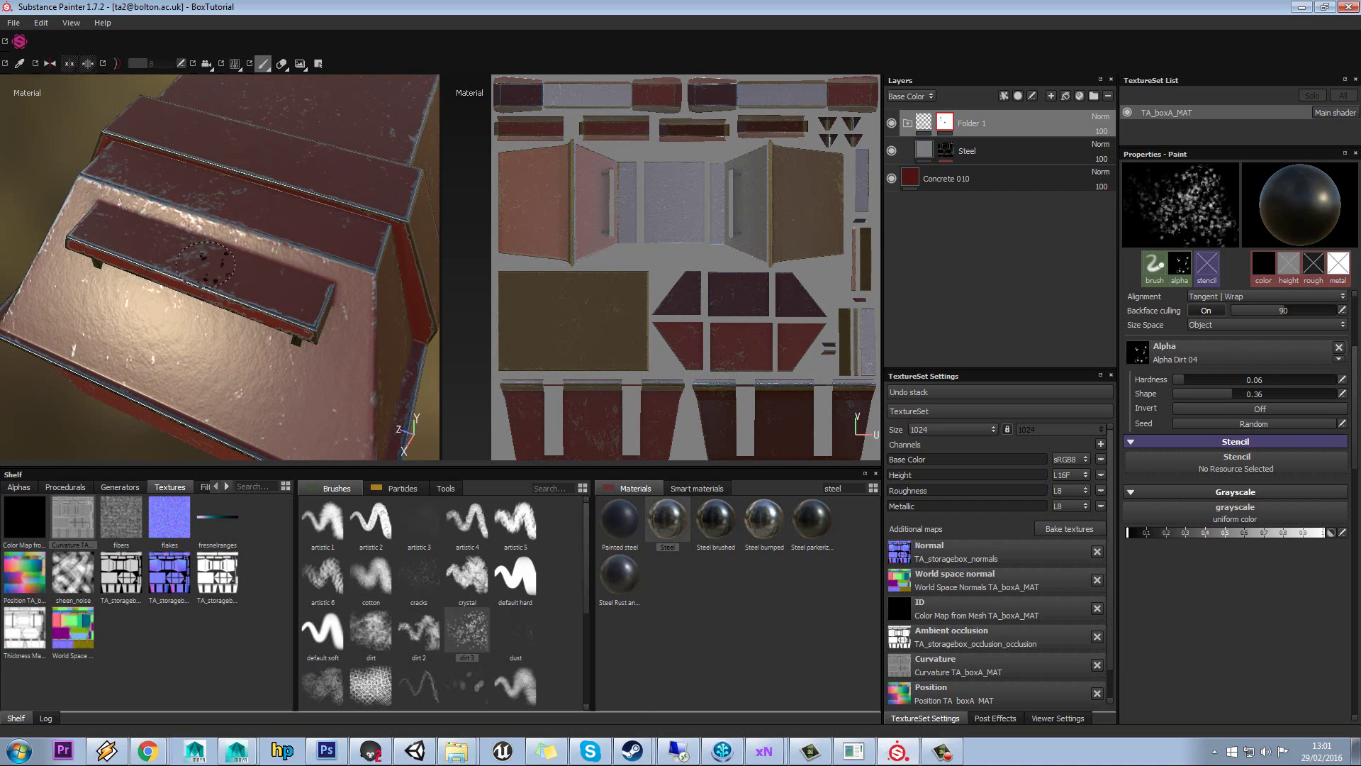
alt+drag(174, 245, 241, 224)
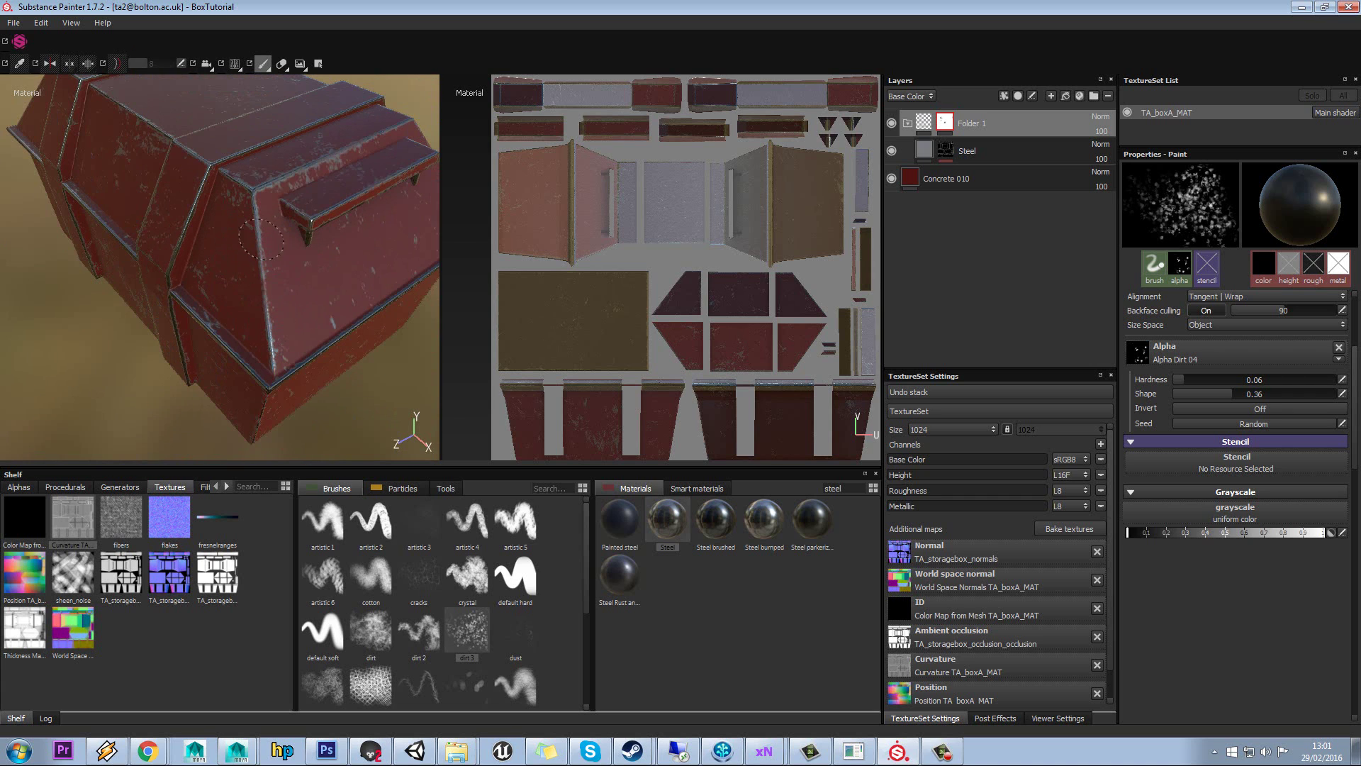
mouse_move(266, 330)
alt+mouse_down()
mouse_move(340, 255)
mouse_move(289, 237)
alt+mouse_up()
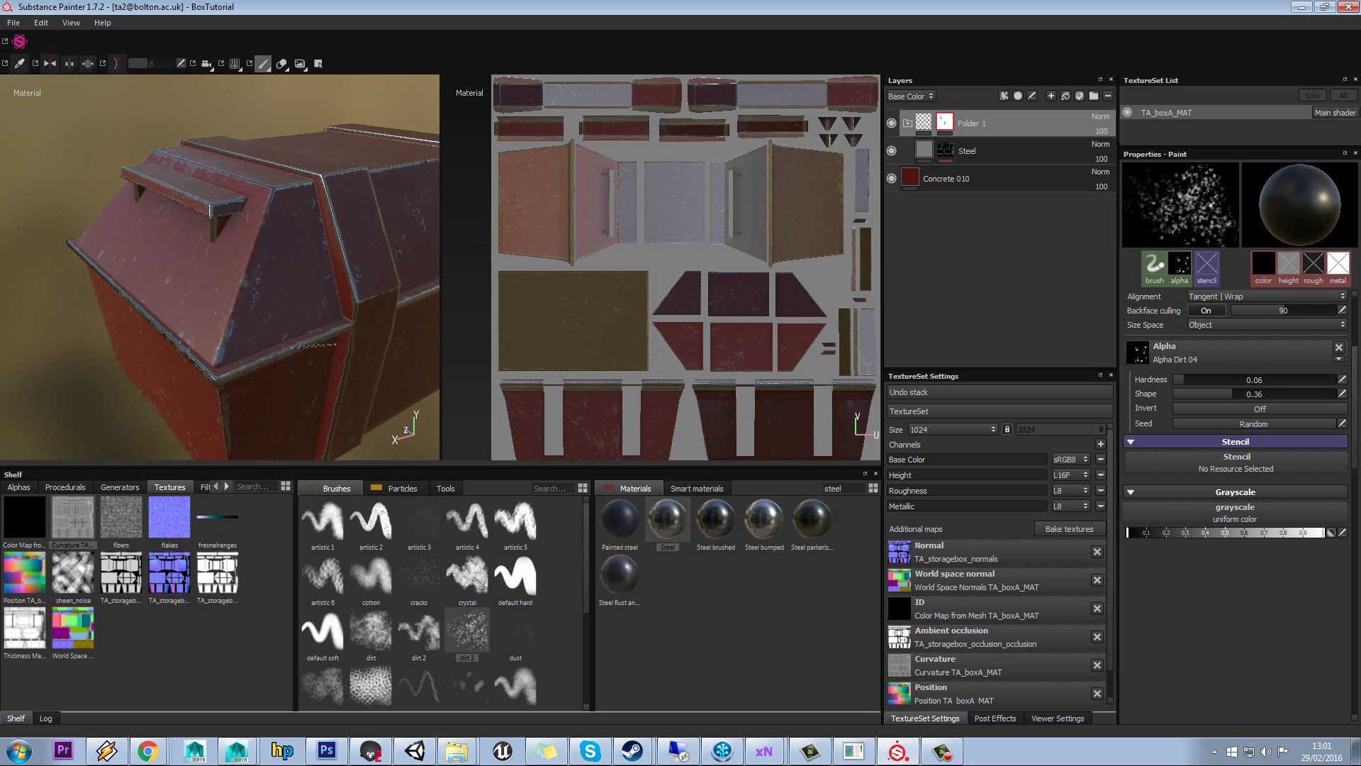
mouse_move(309, 343)
alt+mouse_down()
mouse_move(213, 342)
mouse_move(181, 268)
mouse_move(192, 312)
mouse_move(93, 407)
alt+mouse_up()
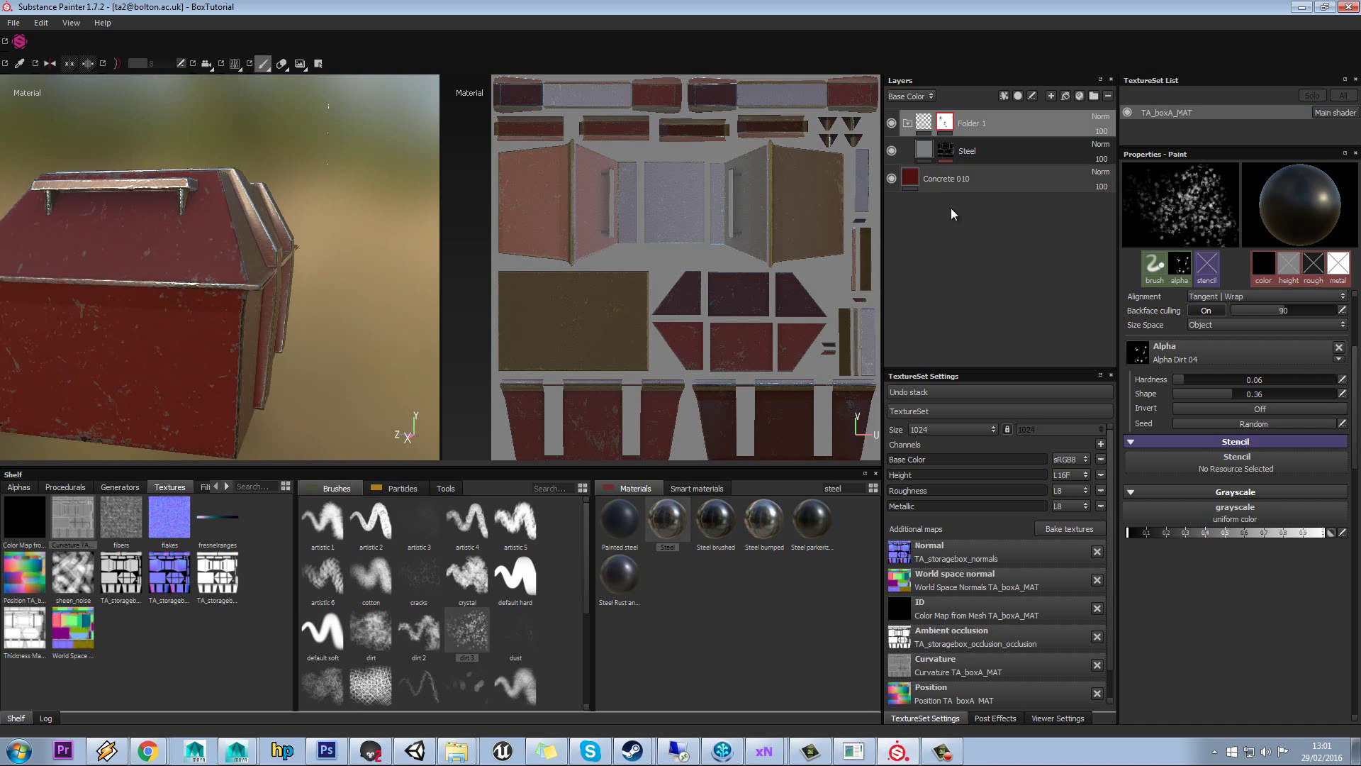
click(948, 151)
click(991, 171)
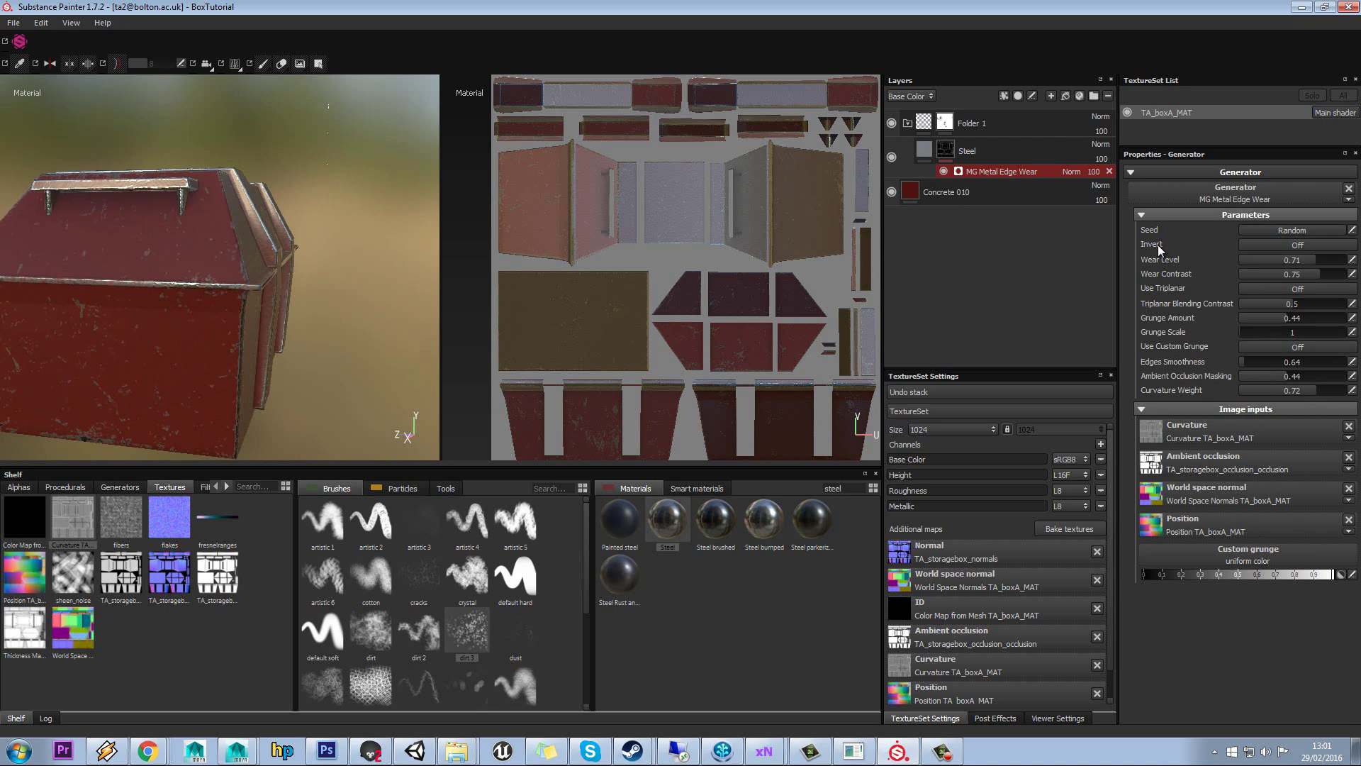
click(1260, 243)
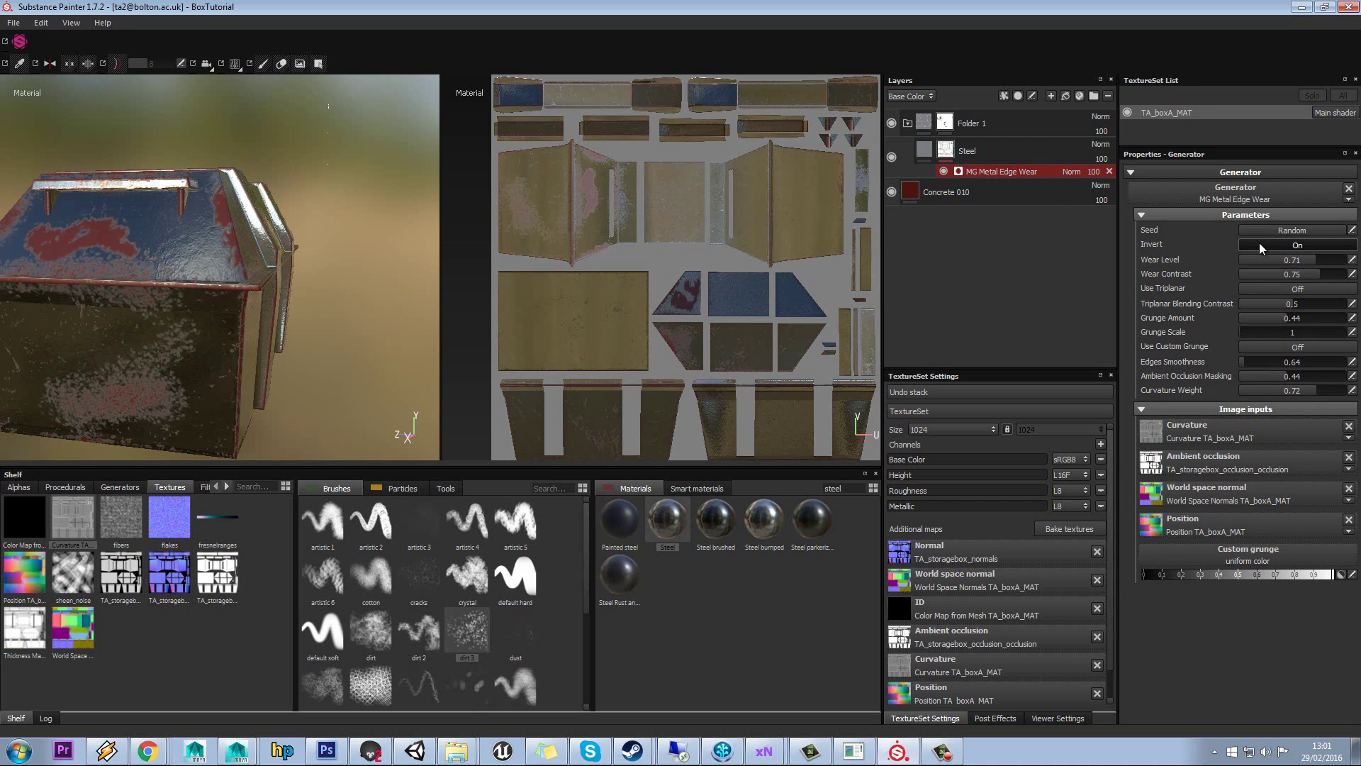
alt+drag(383, 205, 326, 240)
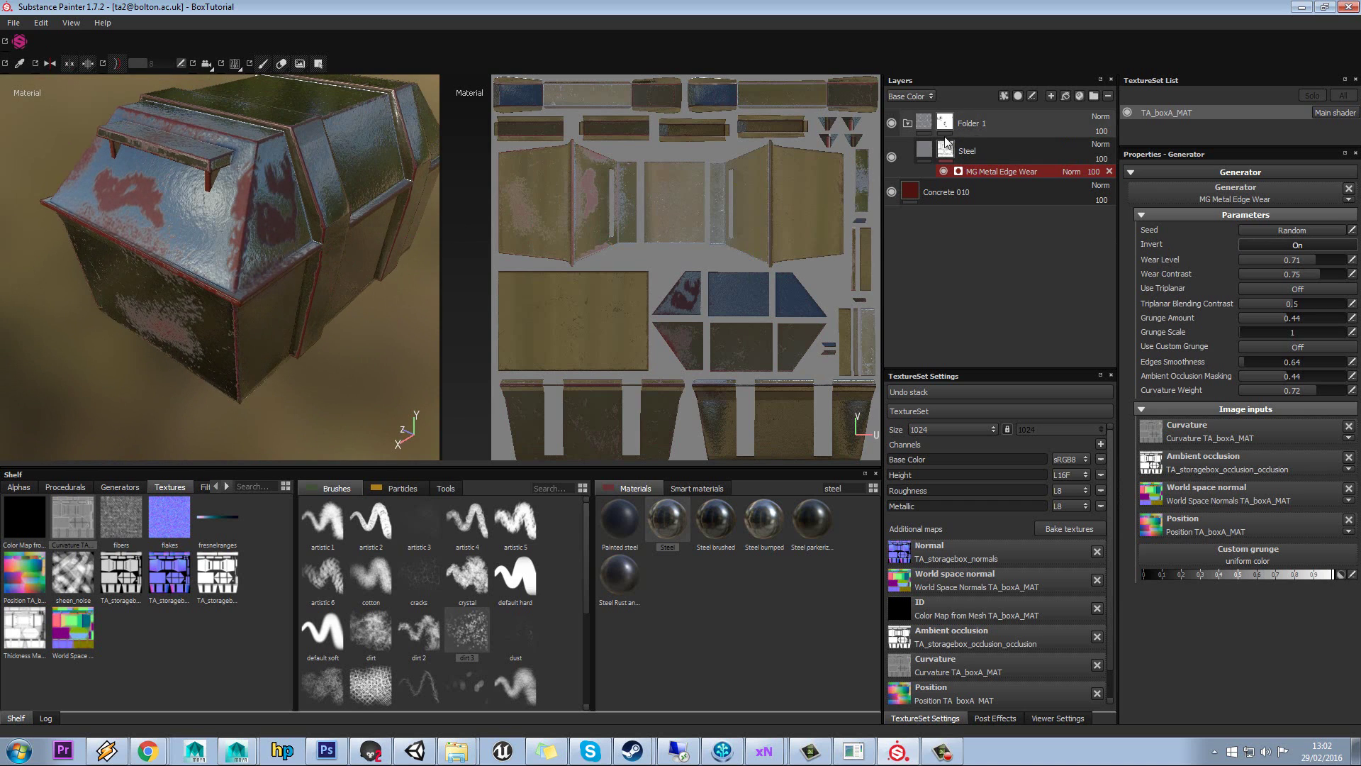
mouse_move(949, 126)
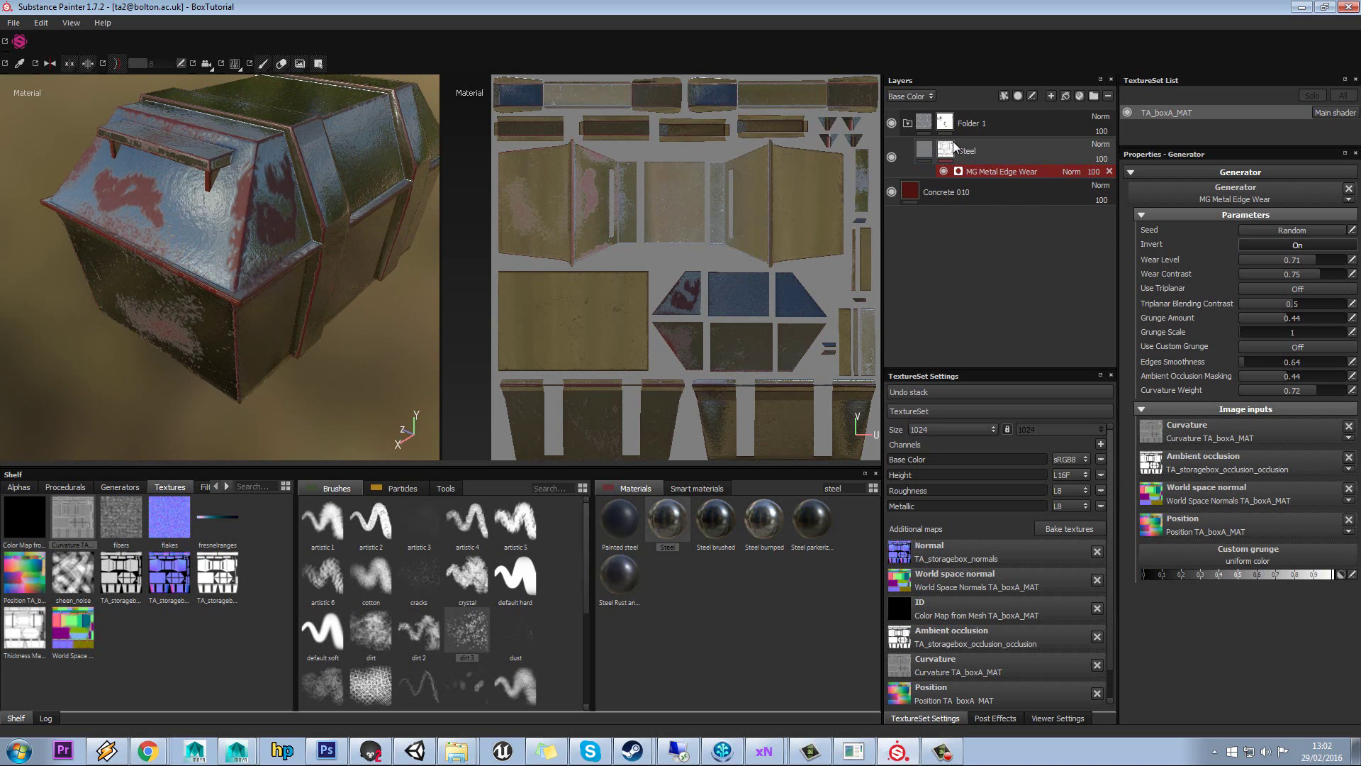
click(948, 151)
click(1000, 173)
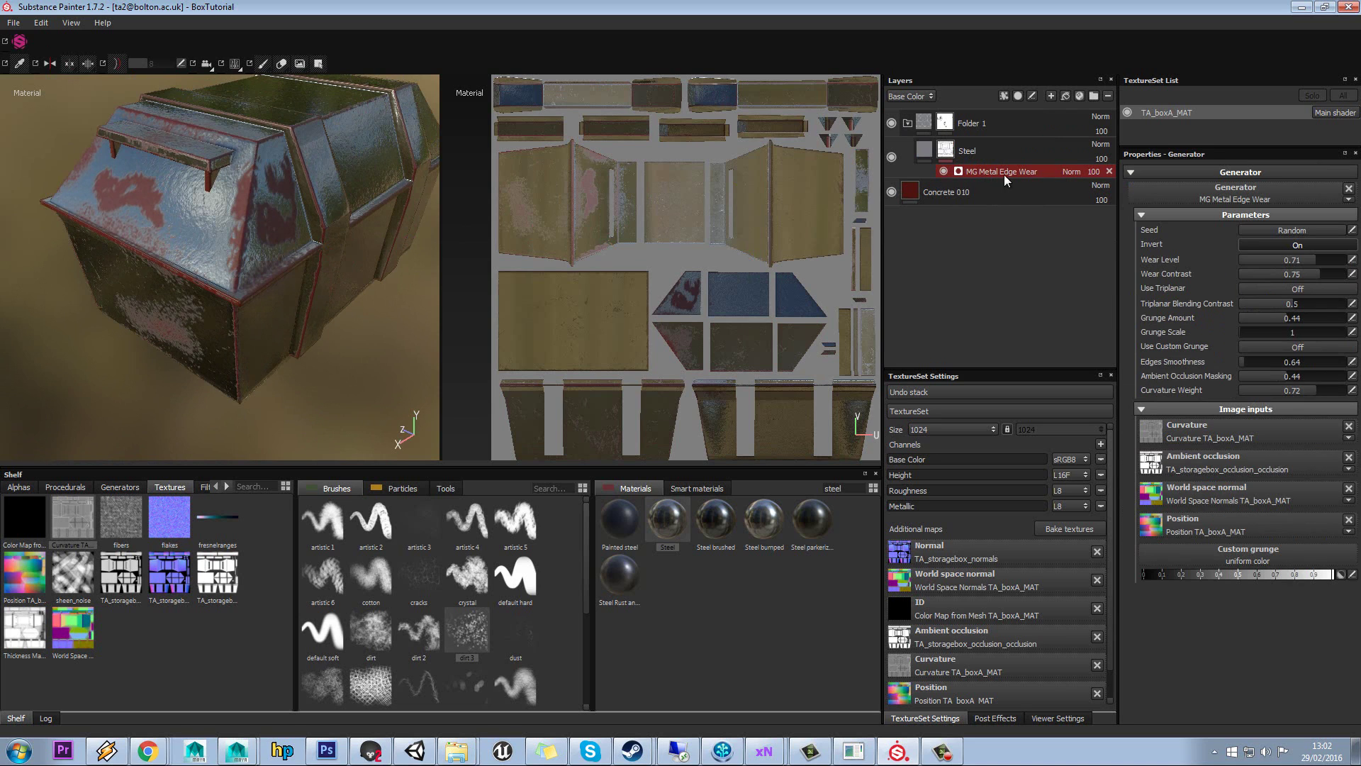
click(1287, 245)
mouse_move(313, 181)
alt+mouse_down()
mouse_move(355, 174)
mouse_move(344, 127)
mouse_move(263, 219)
mouse_move(272, 205)
alt+mouse_up()
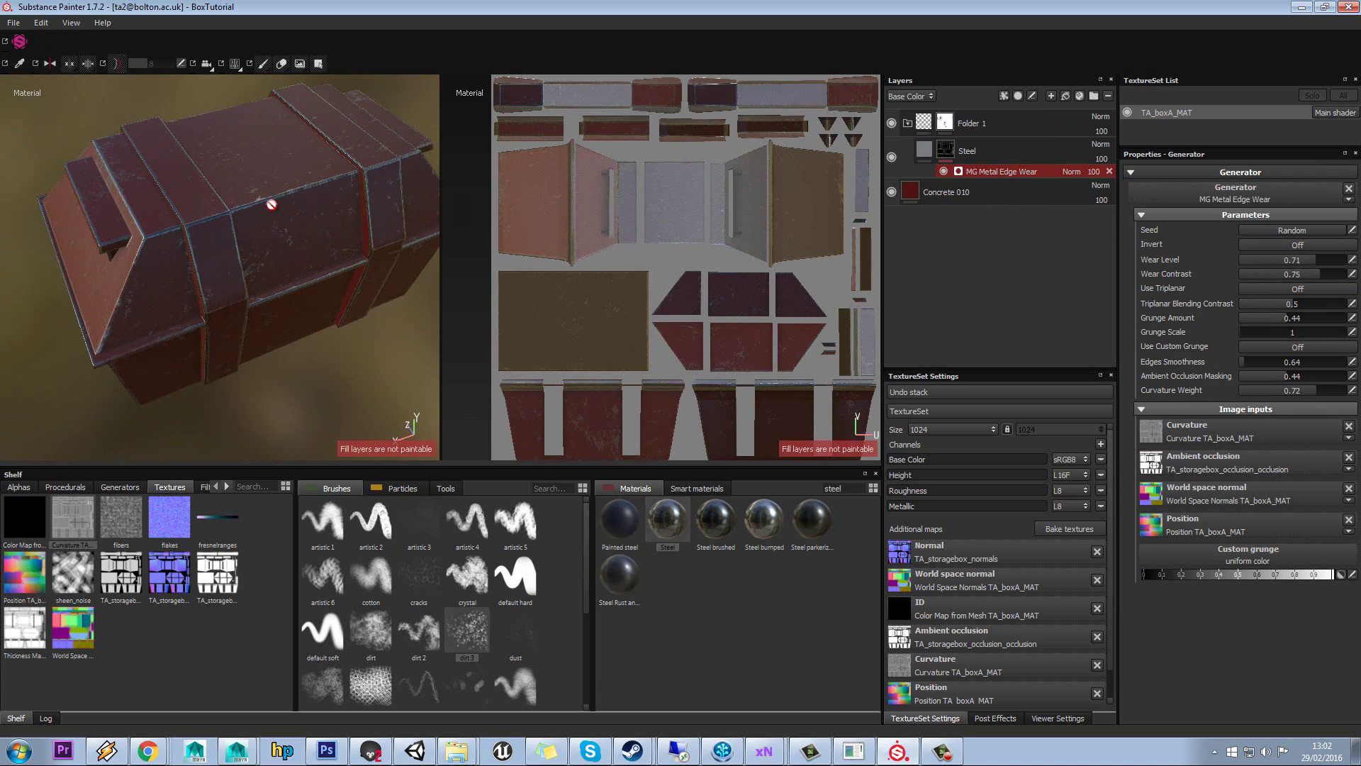
click(944, 122)
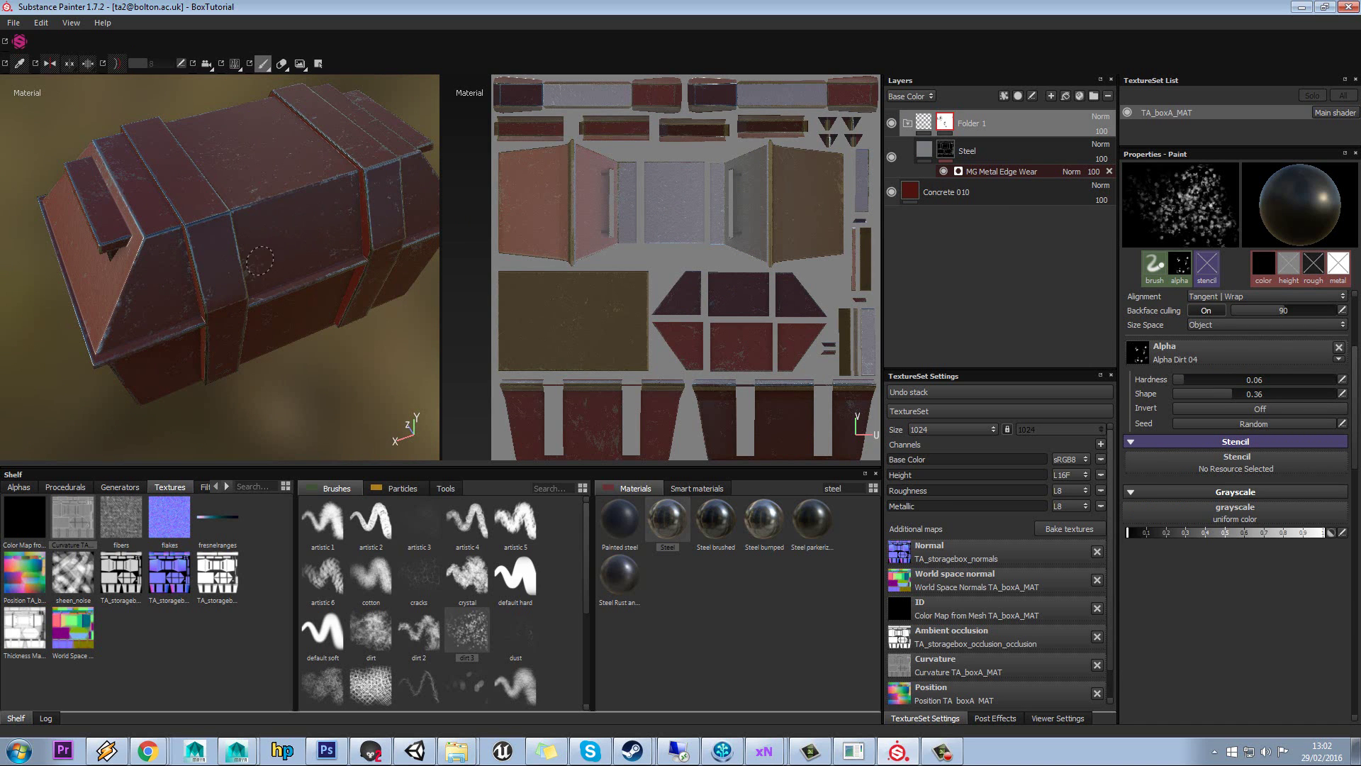
alt+drag(287, 260, 321, 366)
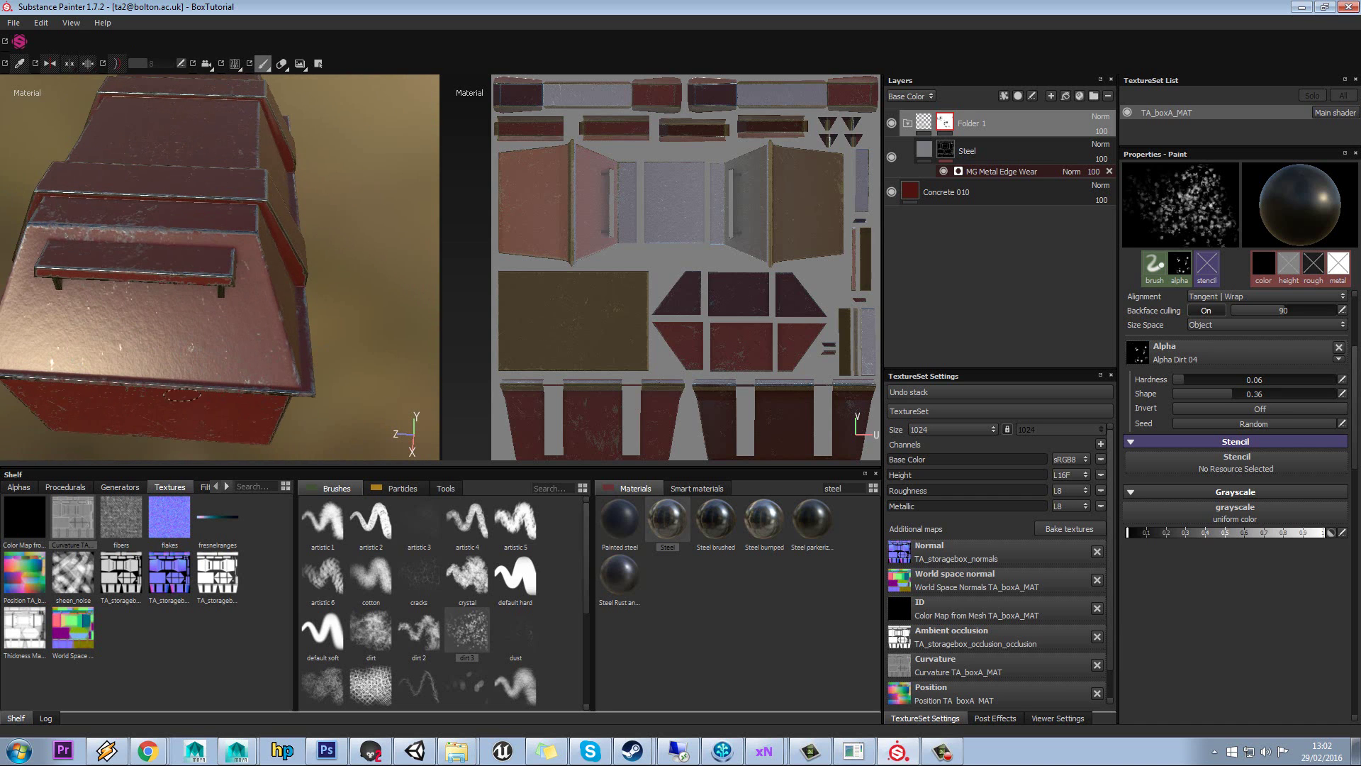
alt+middle_drag(220, 390, 207, 358)
alt+drag(207, 358, 428, 252)
scroll(427, 252, down, 3)
Step: Search 'mort' and add the Mortar wall material as a new top layer
click(912, 124)
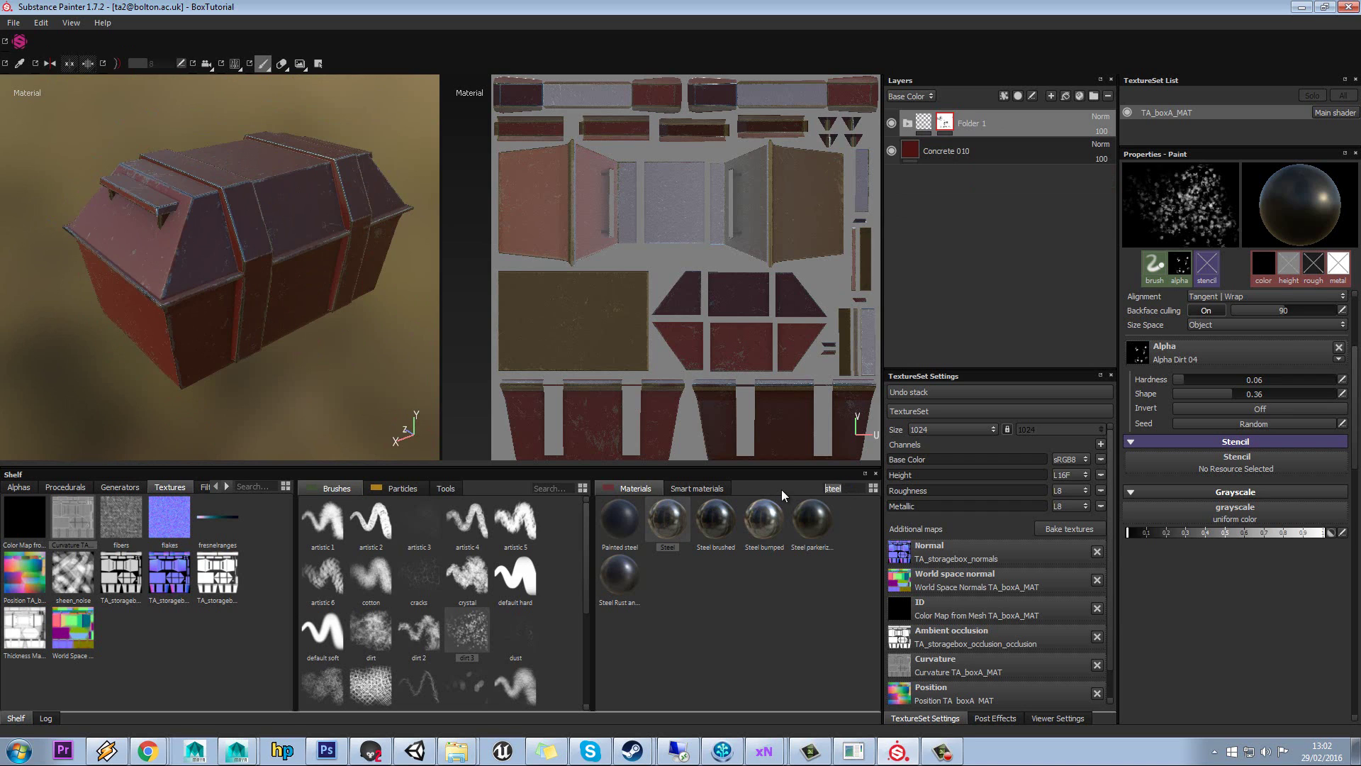
key(BackSpace)
key(BackSpace)
key(BackSpace)
key(BackSpace)
key(BackSpace)
text(dir)
key(BackSpace)
key(BackSpace)
key(BackSpace)
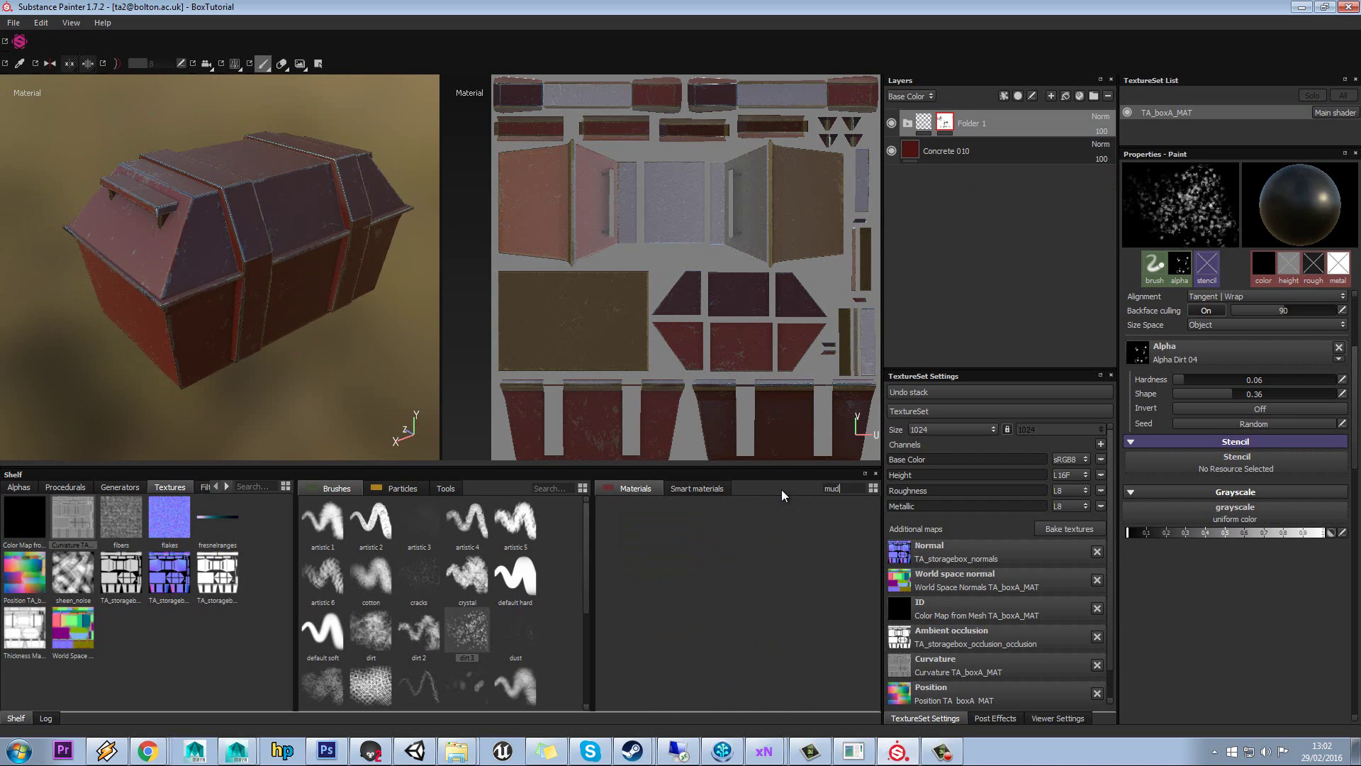
text(mort)
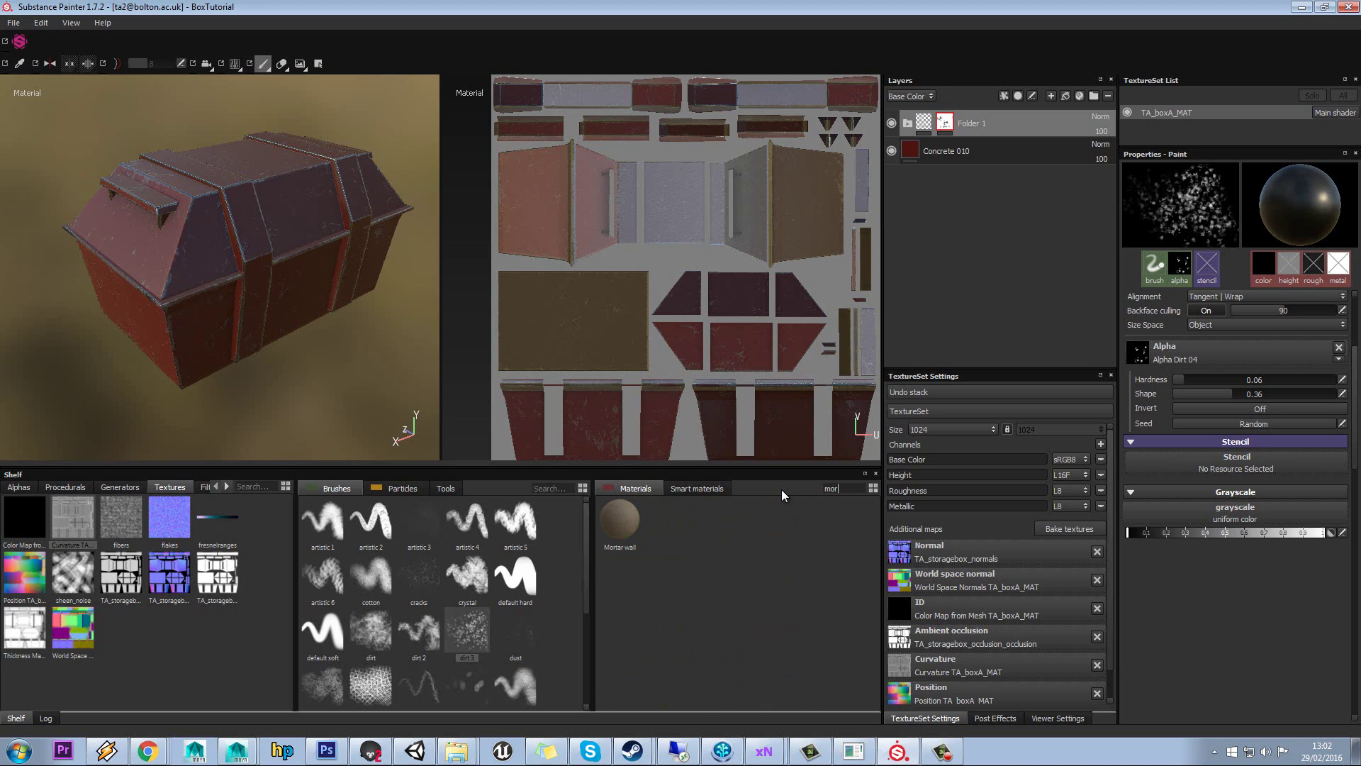
click(636, 535)
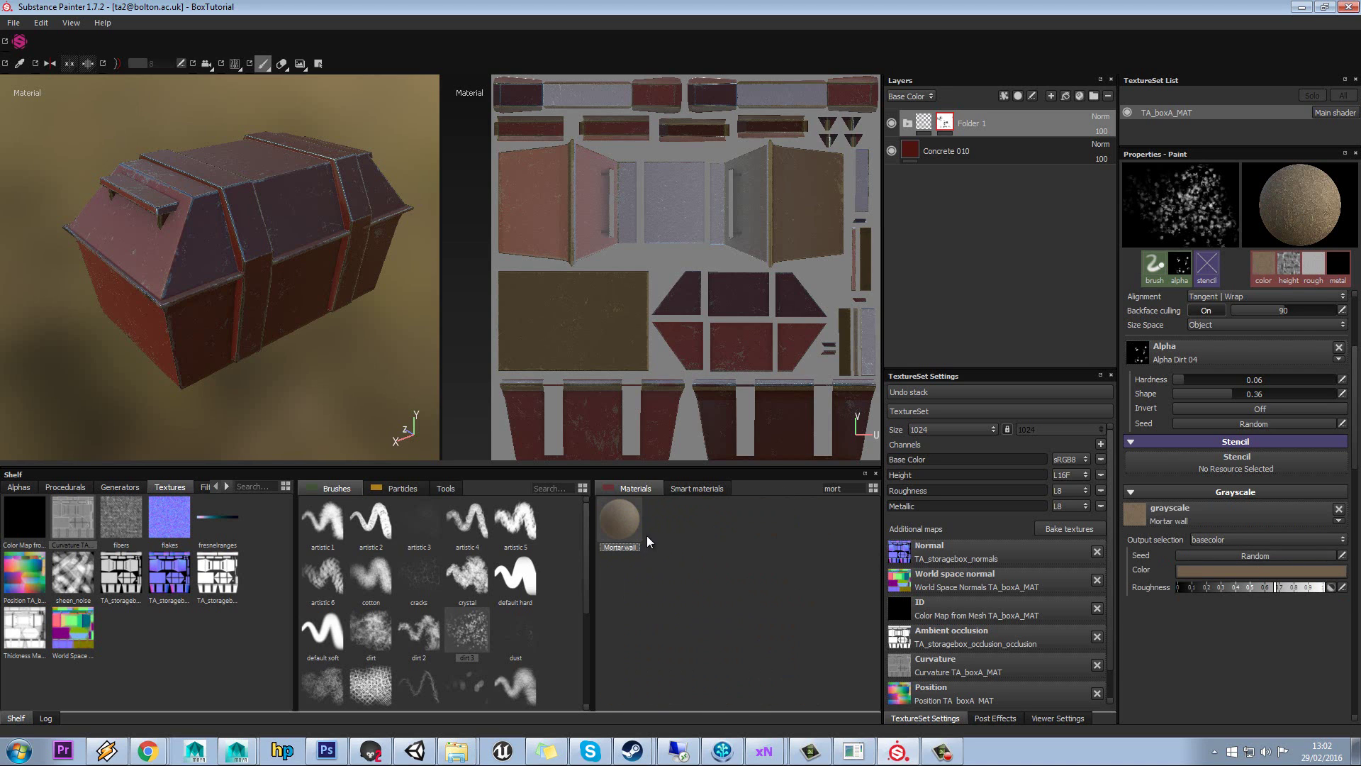
click(1052, 96)
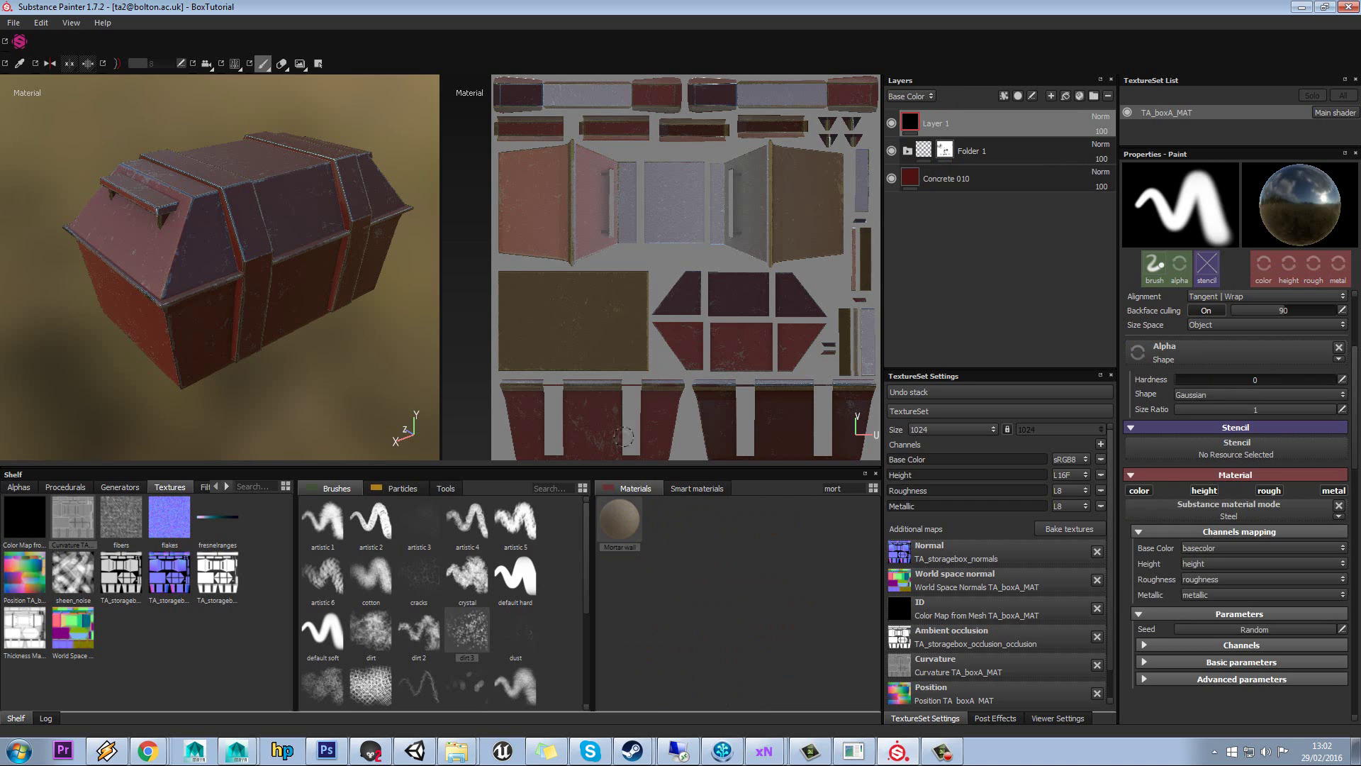
drag(620, 521, 977, 116)
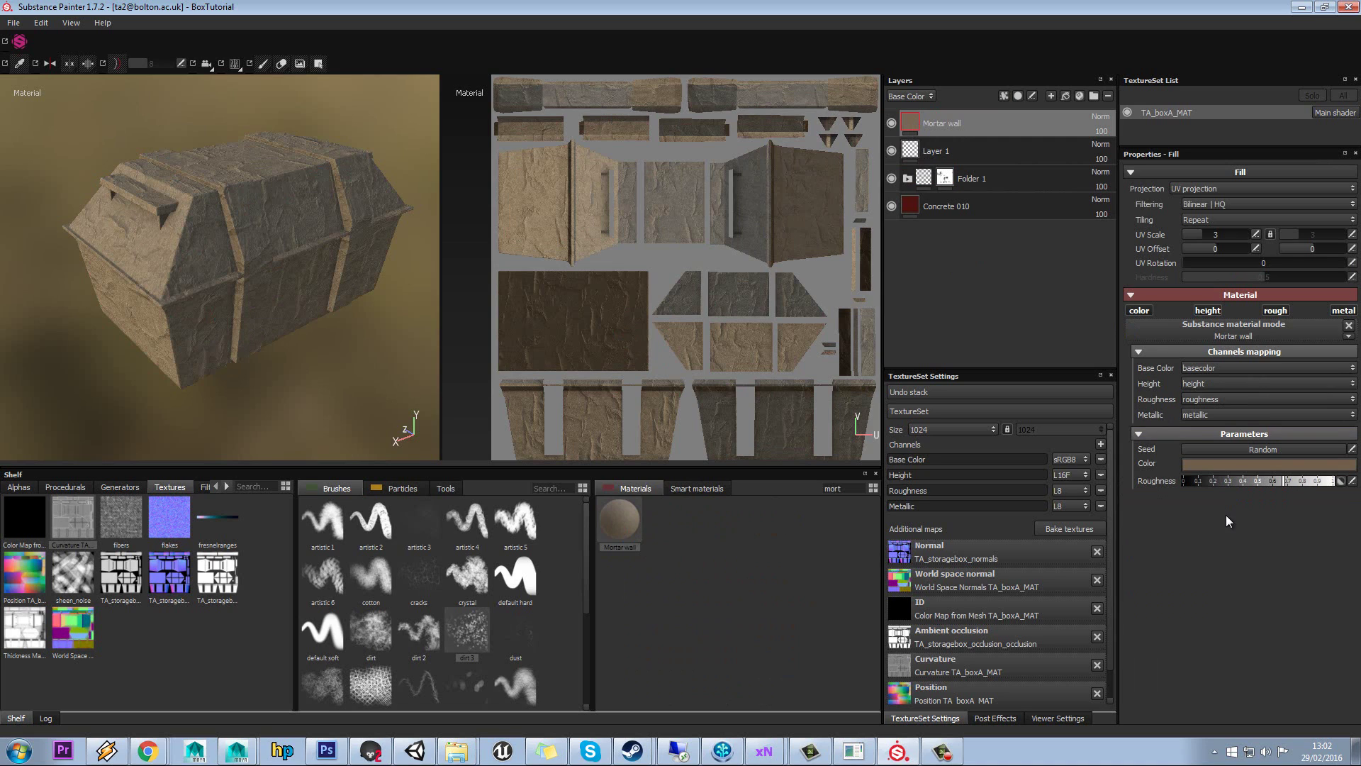
Step: Set Mortar wall UV Scale to 2.14, raise its roughness, and darken its colour to dark brown
mouse_move(1204, 239)
mouse_down()
mouse_move(1188, 236)
mouse_move(1200, 232)
mouse_up()
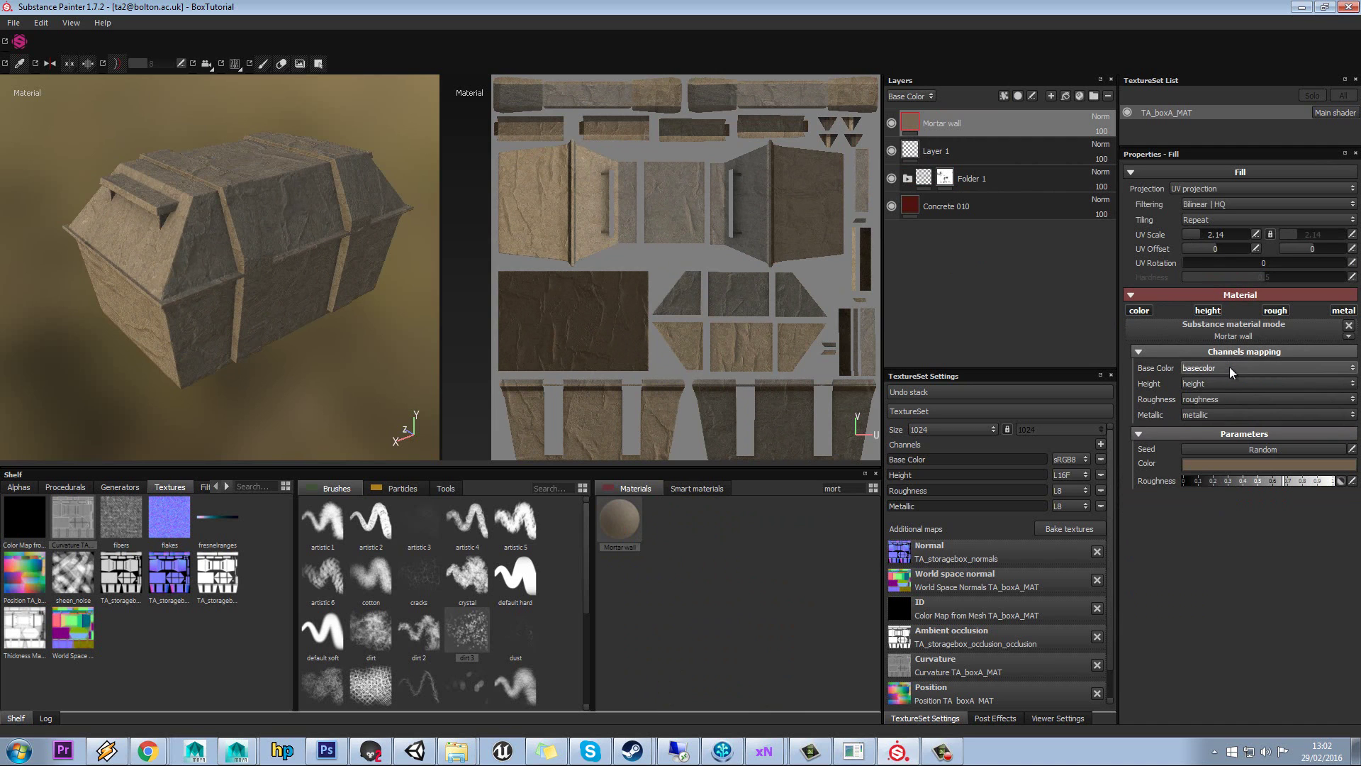
drag(1261, 481, 1317, 482)
click(1289, 465)
drag(1188, 462, 1159, 483)
click(1304, 381)
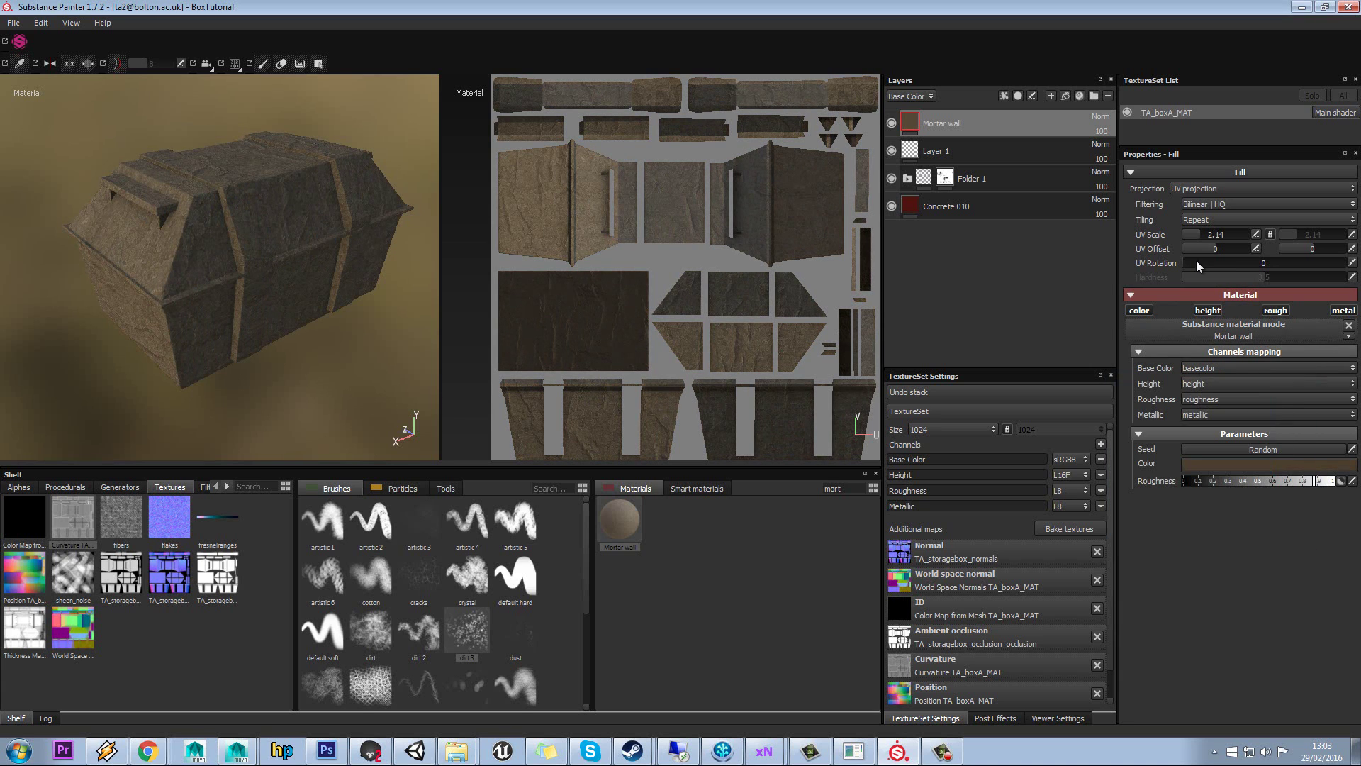
Step: Give Mortar wall a black mask driven by an MG Ground Dirt generator
right_click(957, 126)
click(973, 146)
right_click(931, 127)
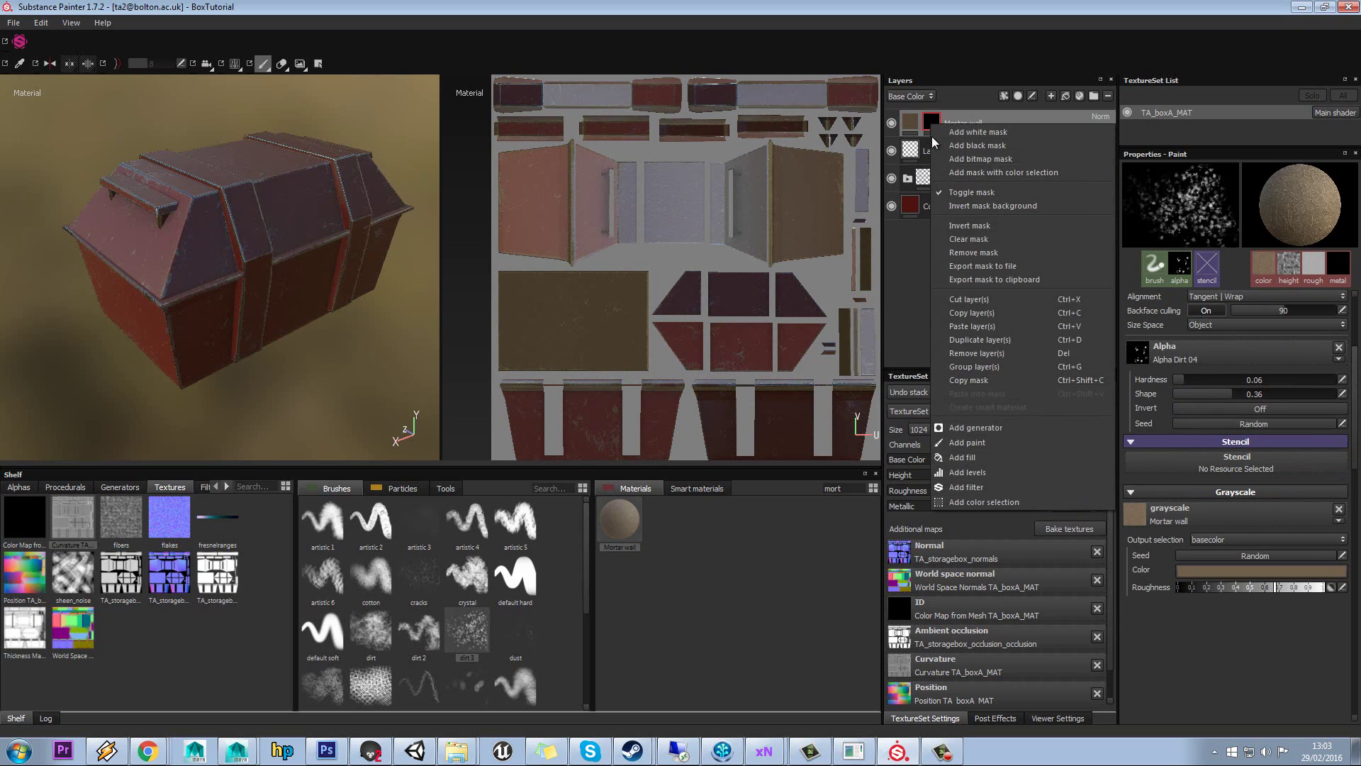
click(983, 424)
click(1223, 187)
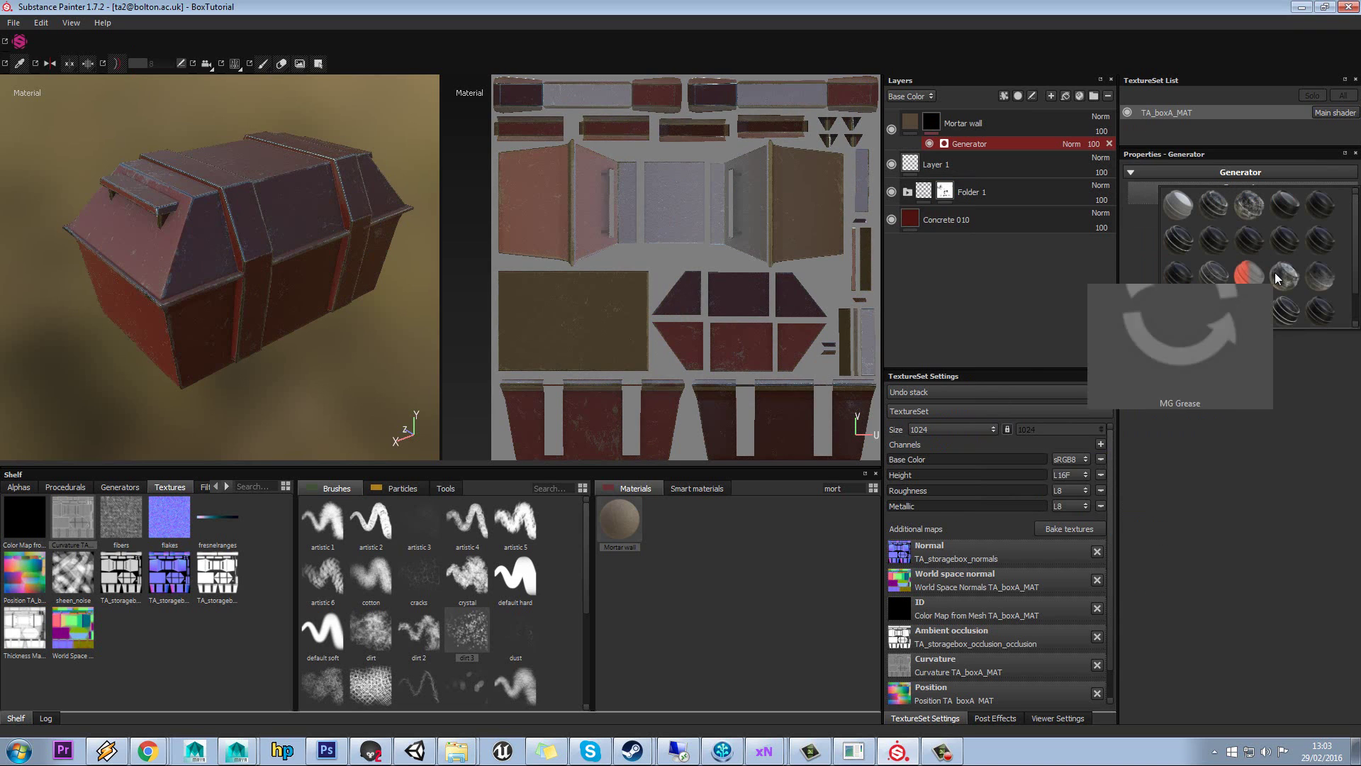
scroll(1277, 278, down, 1)
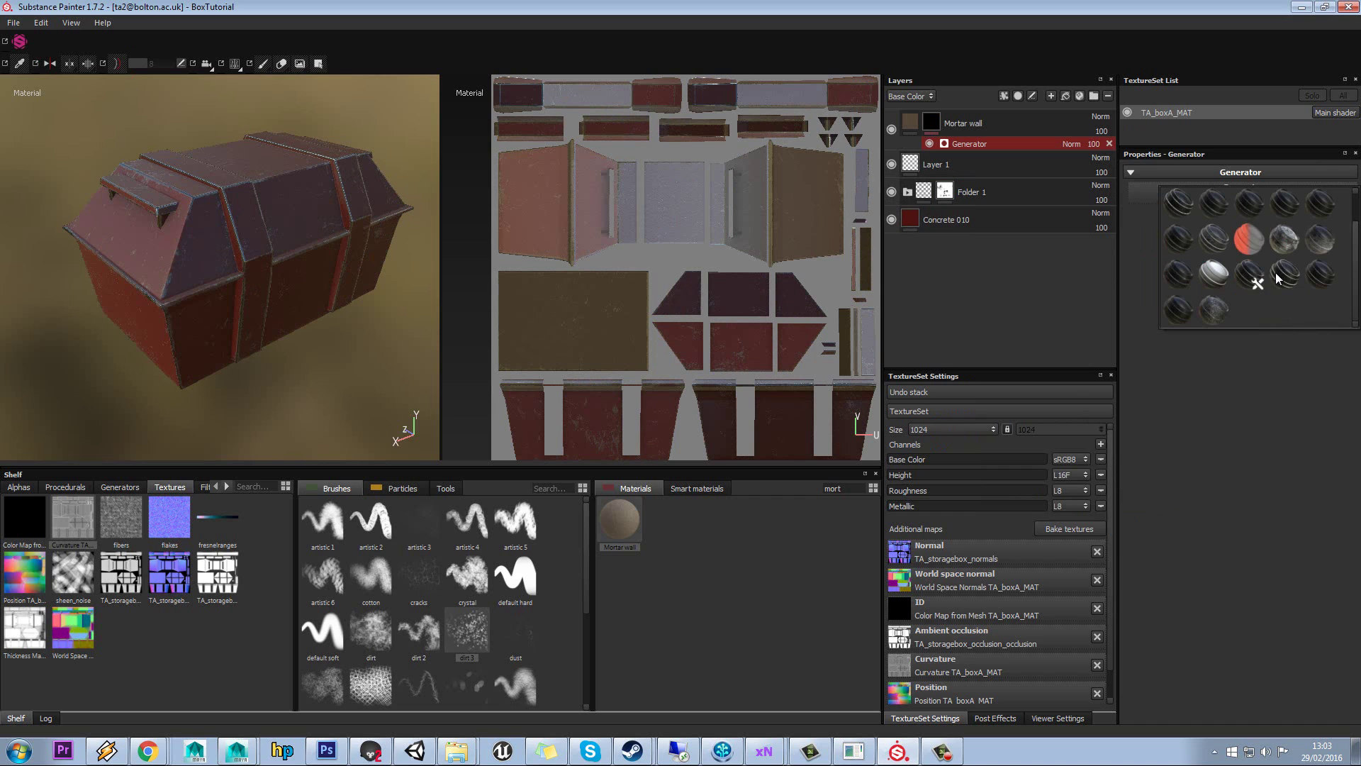
click(1320, 239)
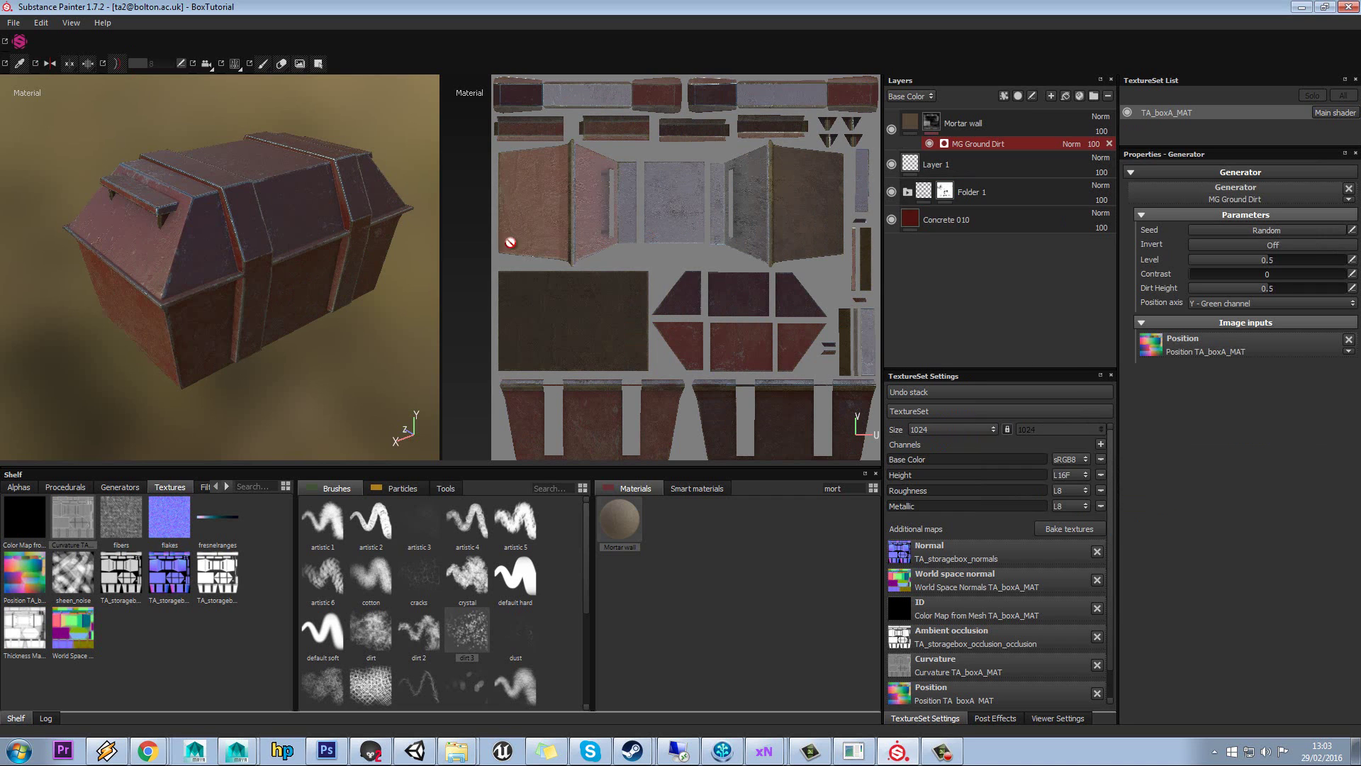
mouse_move(380, 244)
alt+mouse_down()
mouse_move(360, 187)
mouse_move(376, 251)
alt+mouse_up()
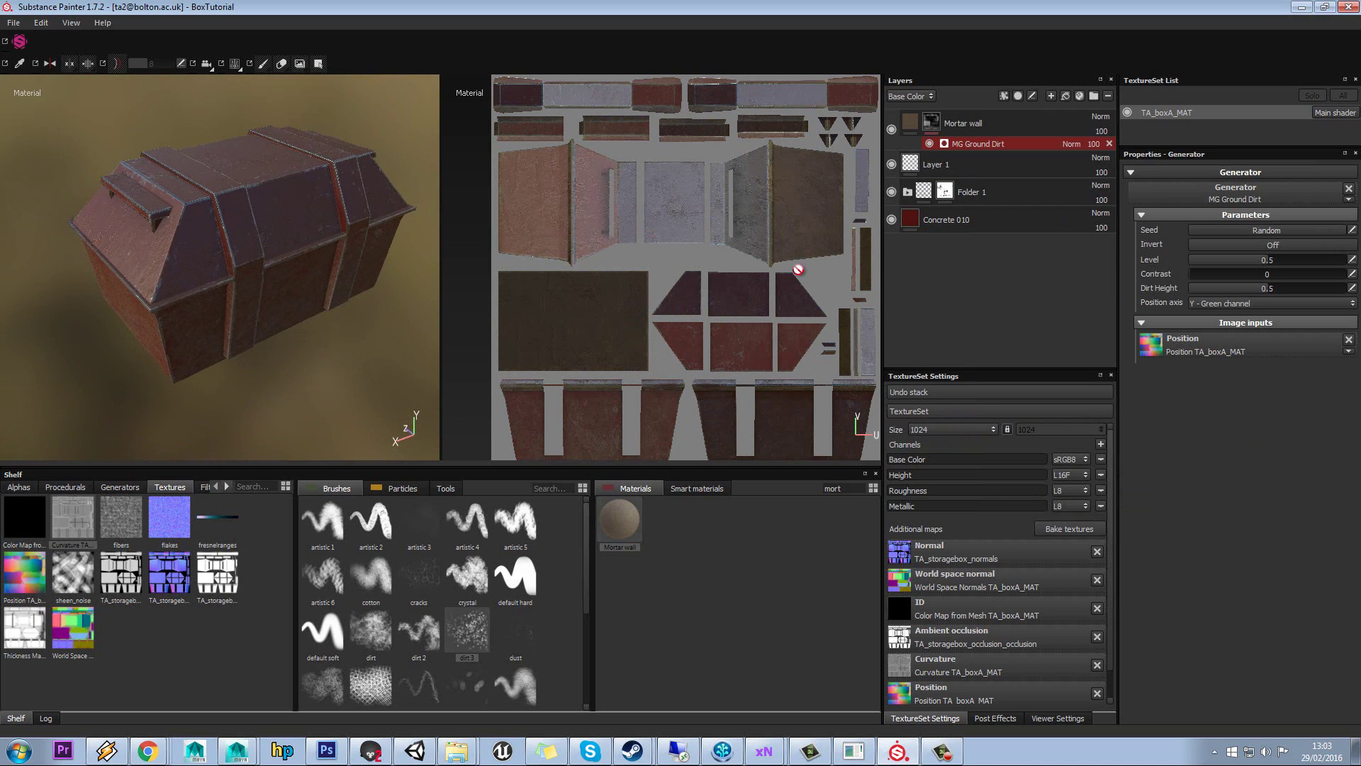
Step: Set Ground Dirt Level to 0.86 and Dirt Height to 0.3, checking the box from low angles
drag(1253, 258, 1325, 259)
alt+drag(301, 251, 294, 211)
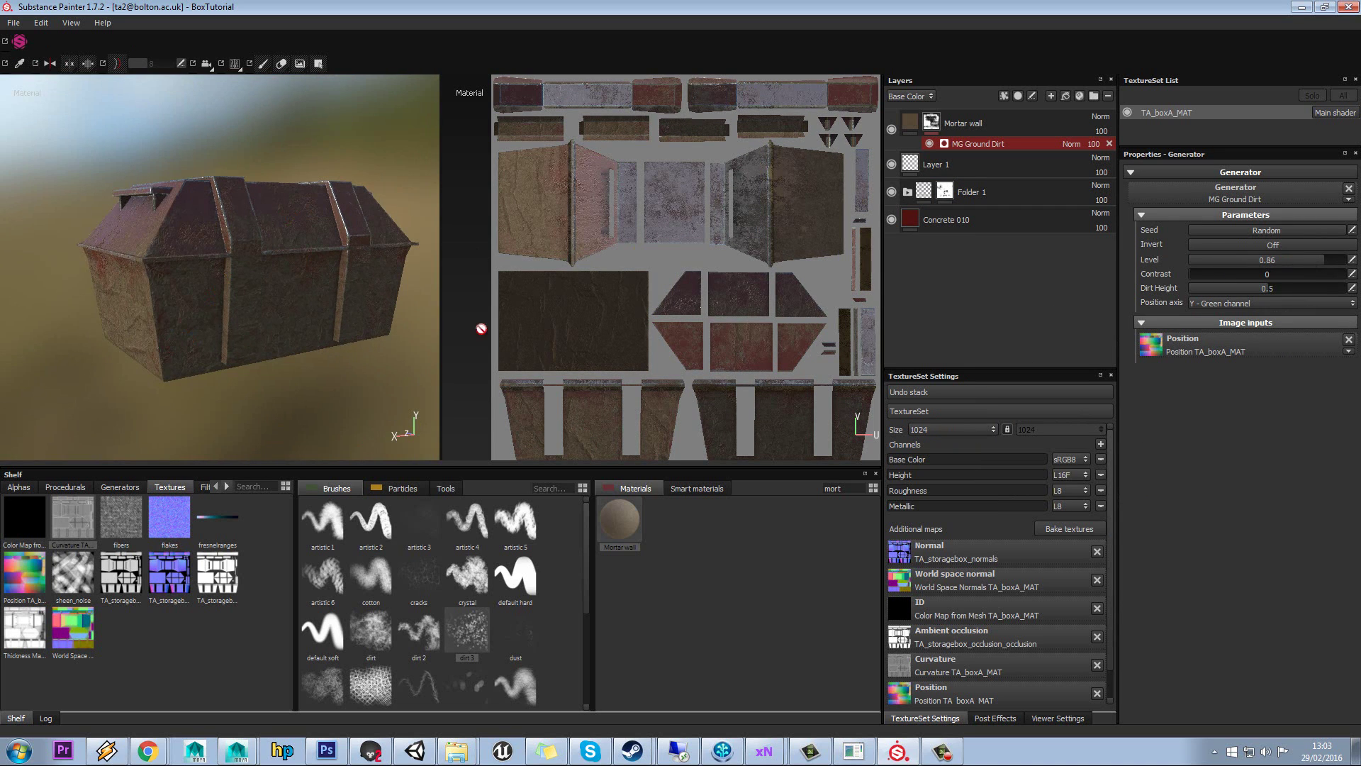
drag(1255, 288, 1224, 287)
alt+drag(355, 246, 391, 245)
drag(1231, 288, 1221, 279)
alt+drag(235, 262, 737, 272)
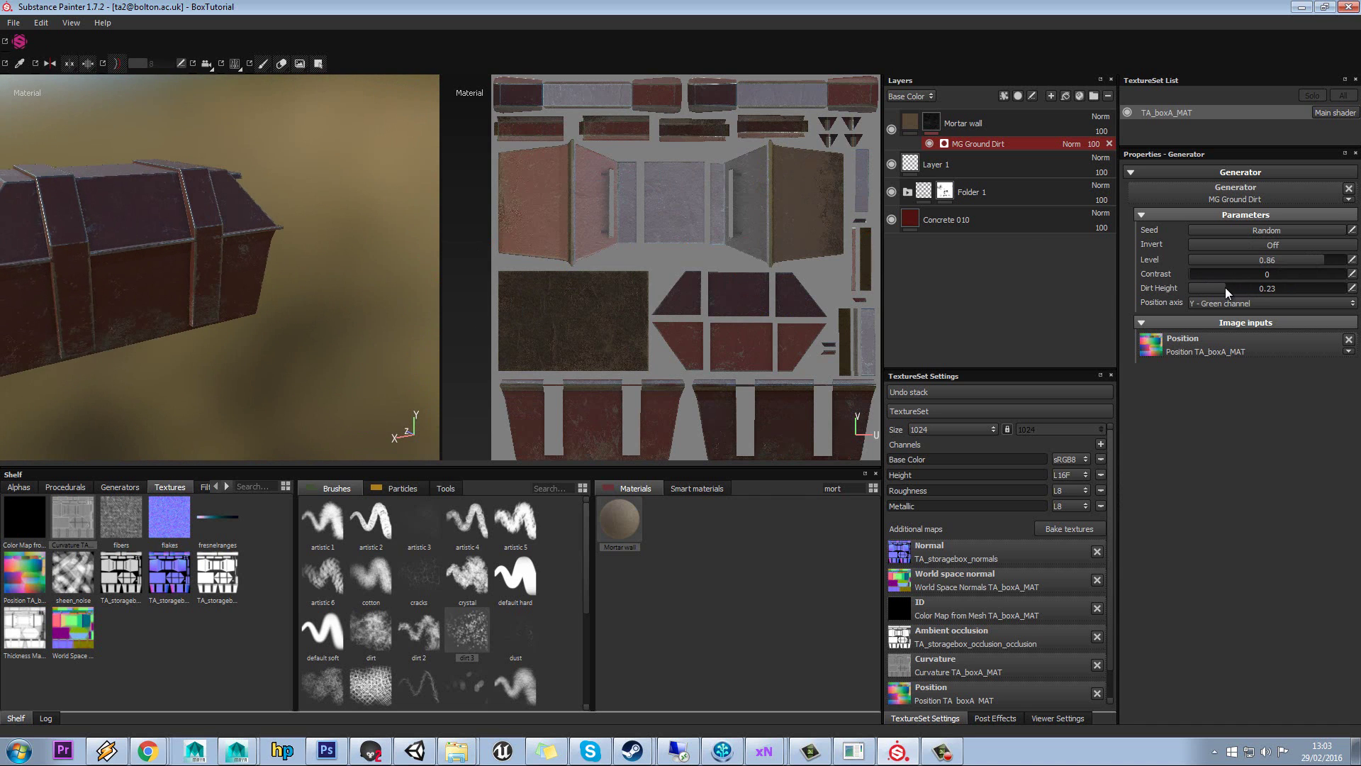
alt+drag(245, 265, 365, 258)
drag(1225, 287, 1234, 287)
alt+drag(378, 260, 347, 248)
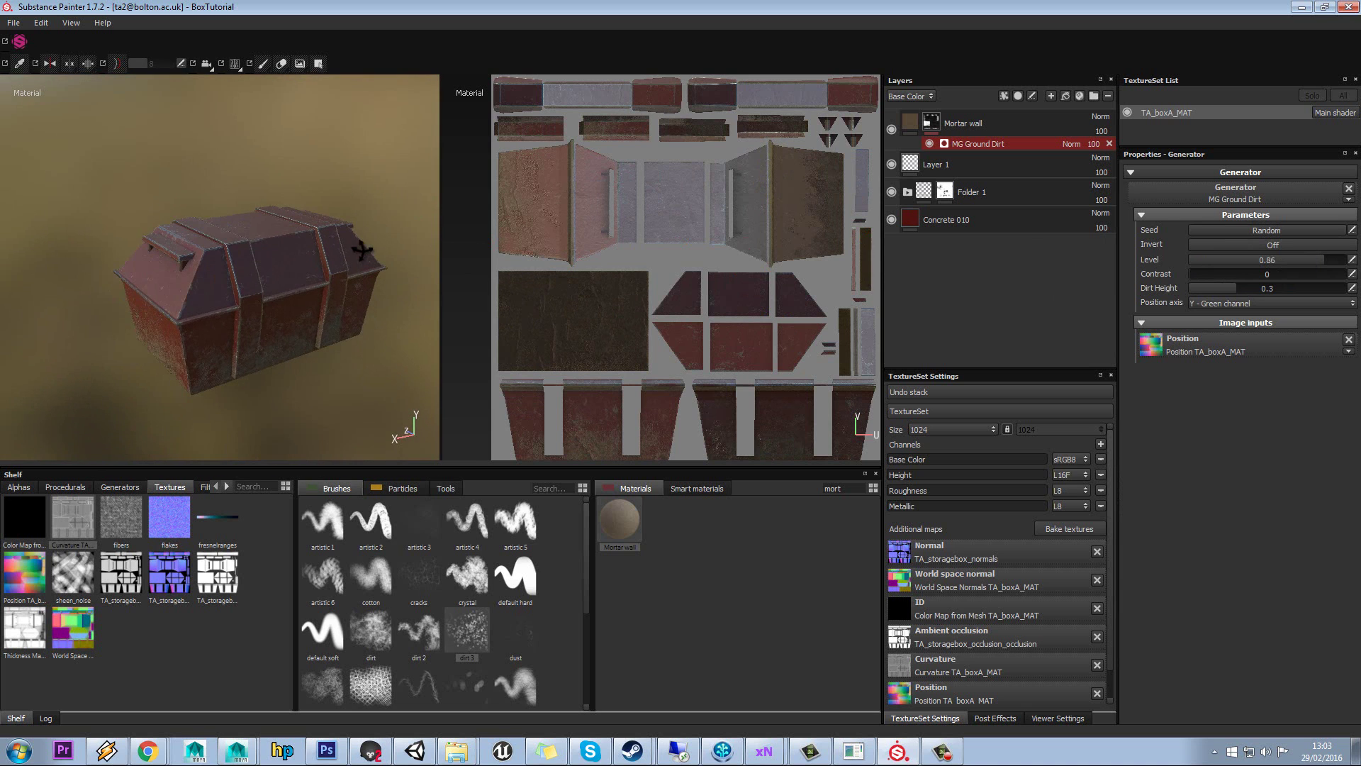
click(1014, 127)
right_click(1024, 119)
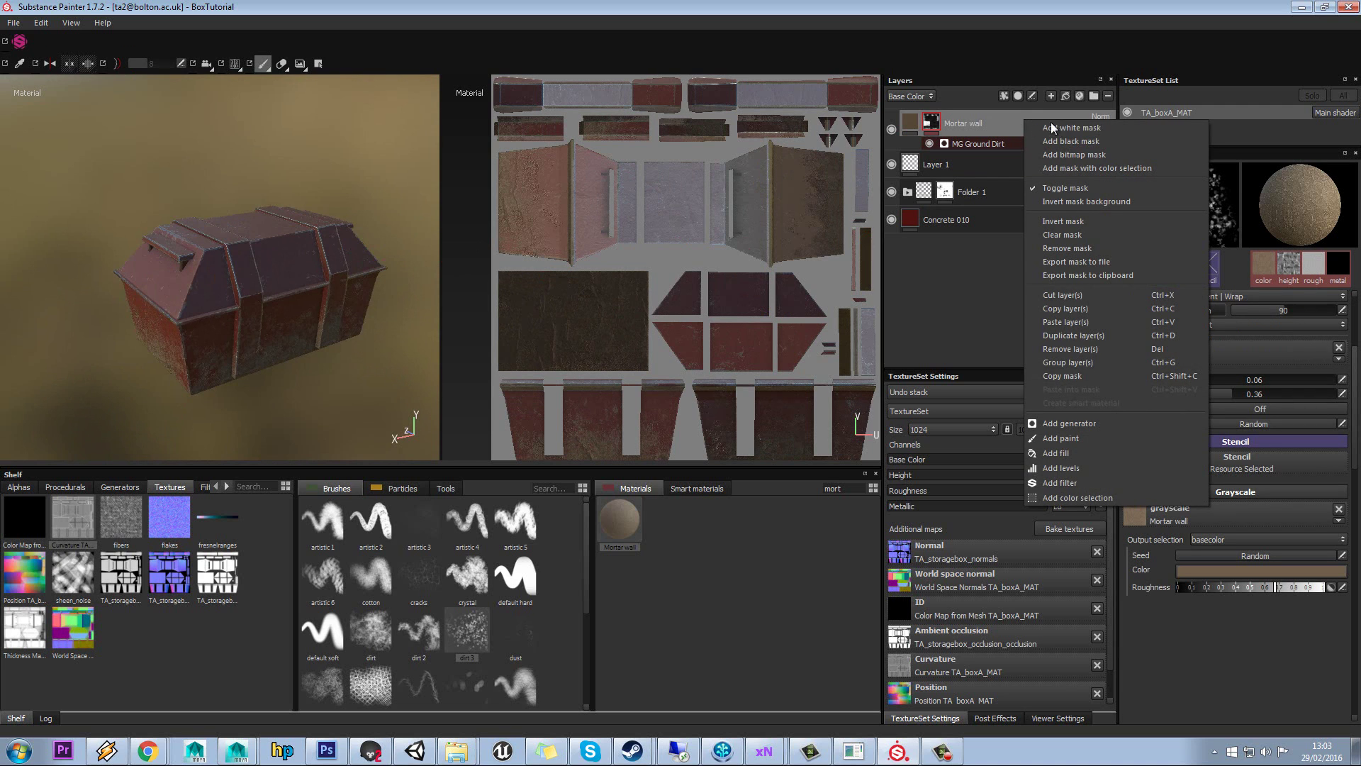
click(990, 118)
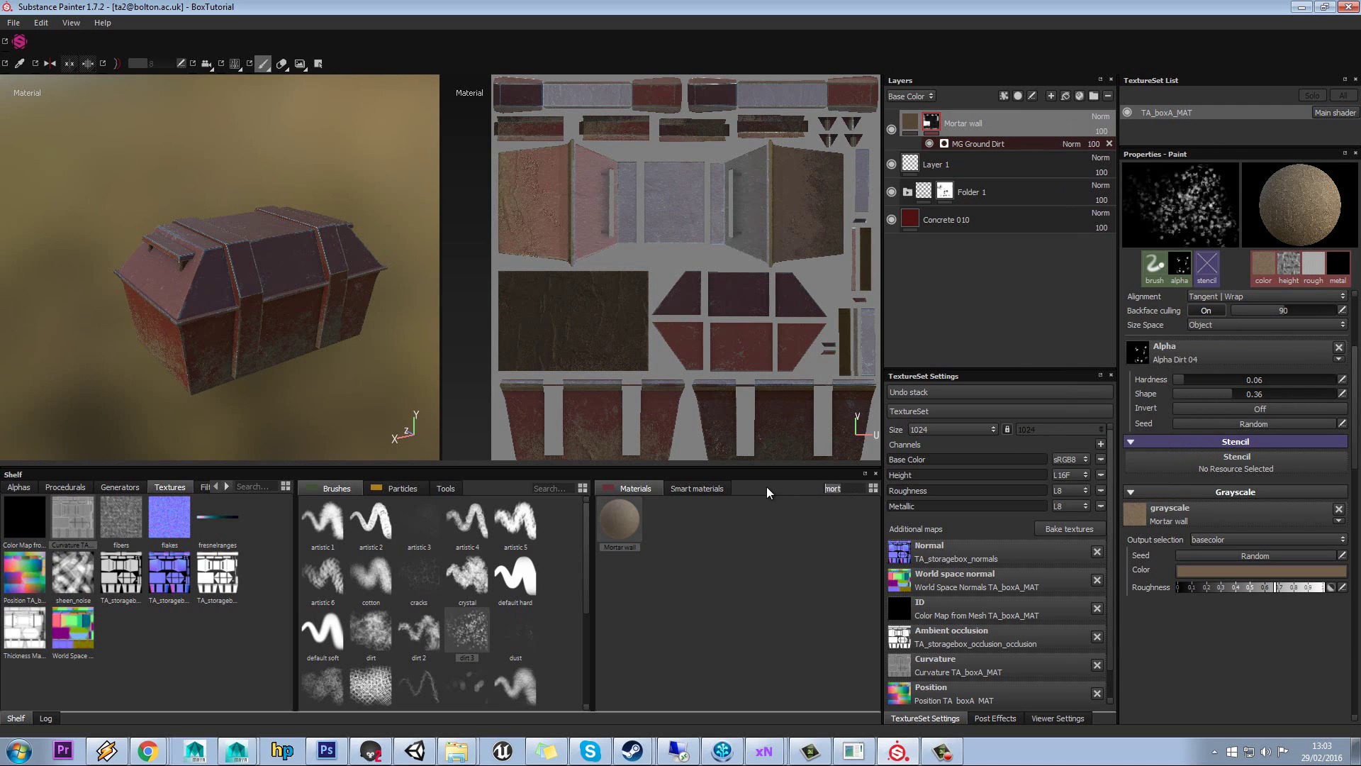